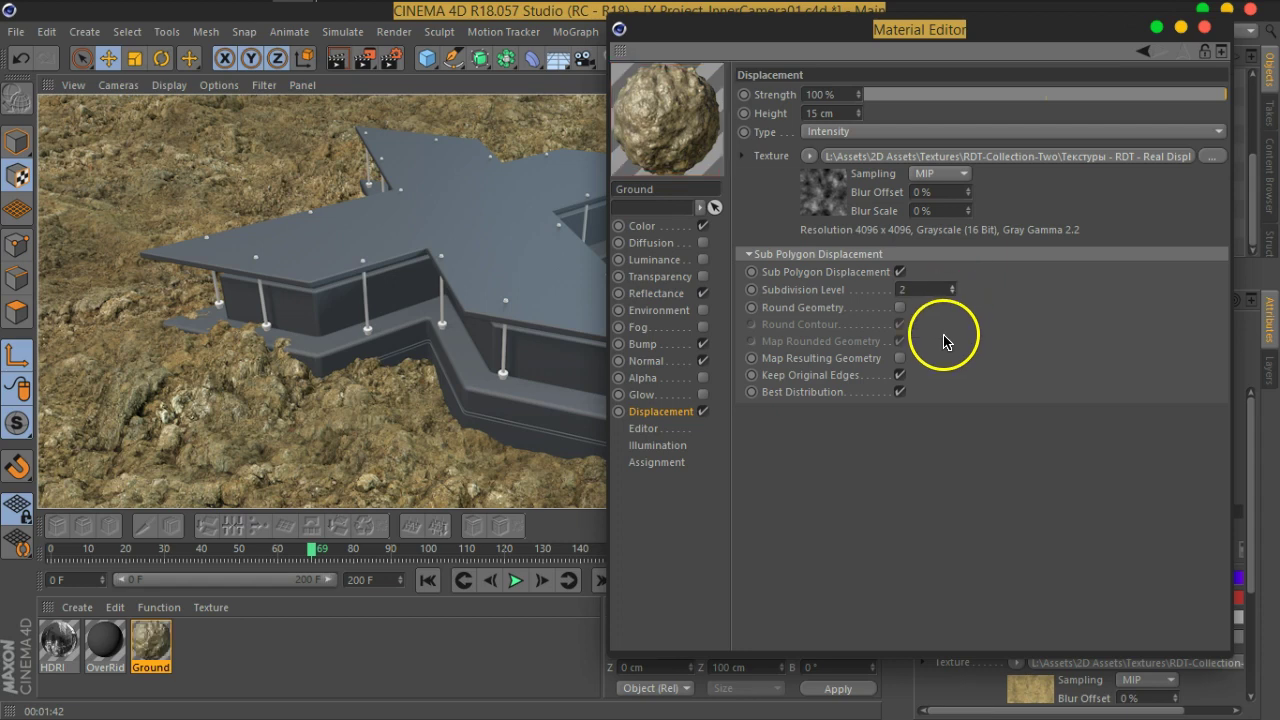
# Step: Render the perspective view to preview the displaced ground and close the Material Editor
pyautogui.click(341, 68)
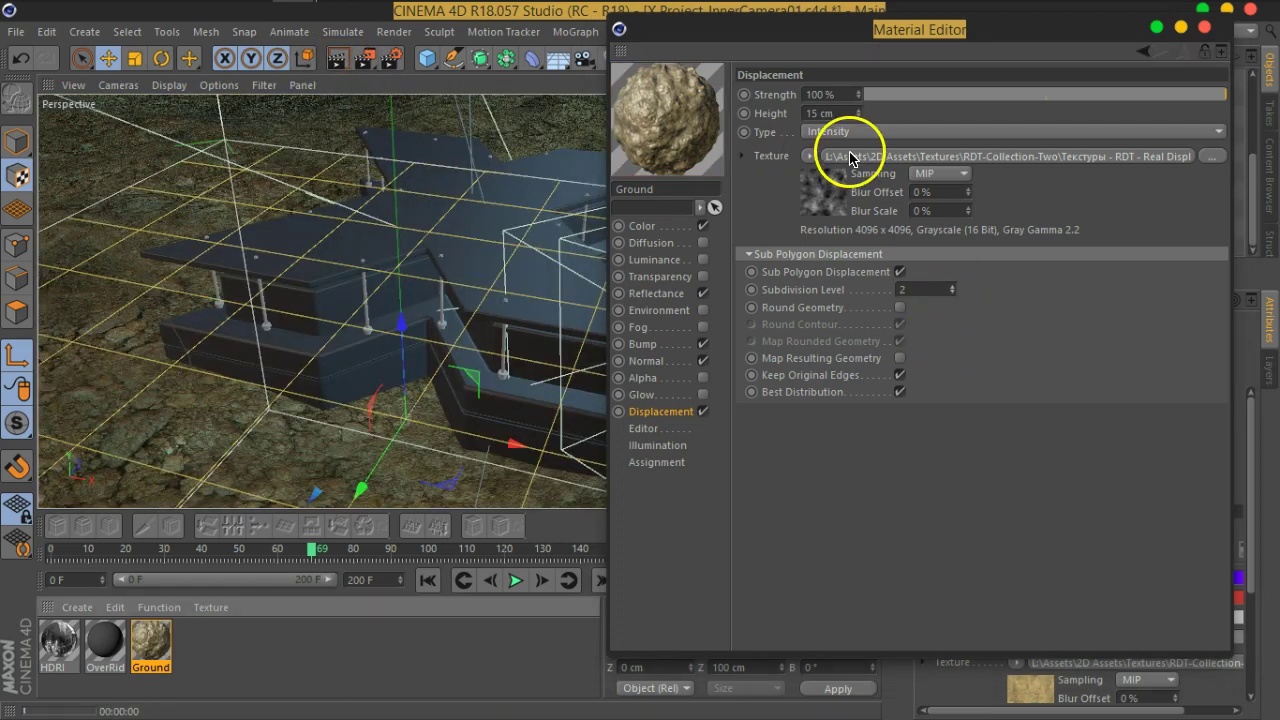
pyautogui.click(1204, 27)
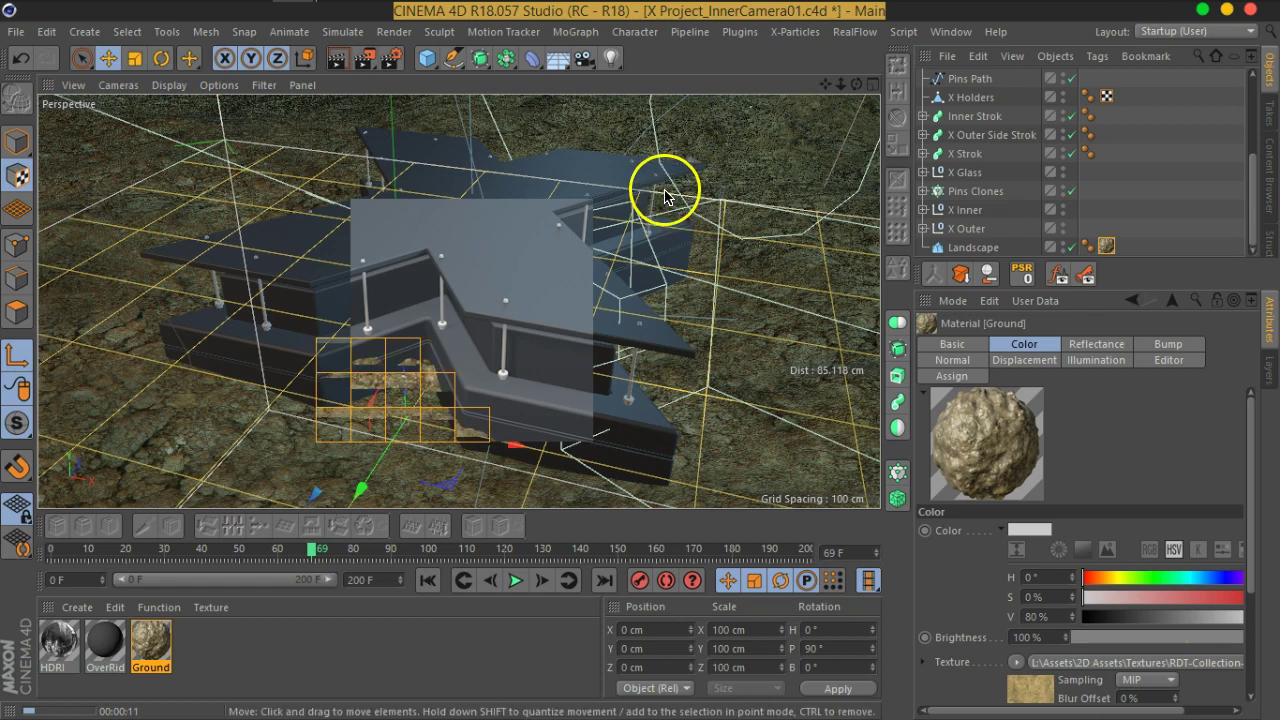
pyautogui.click(1114, 143)
# Step: Select the Landscape object and set both its width segments and depth segments to 100
pyautogui.click(975, 248)
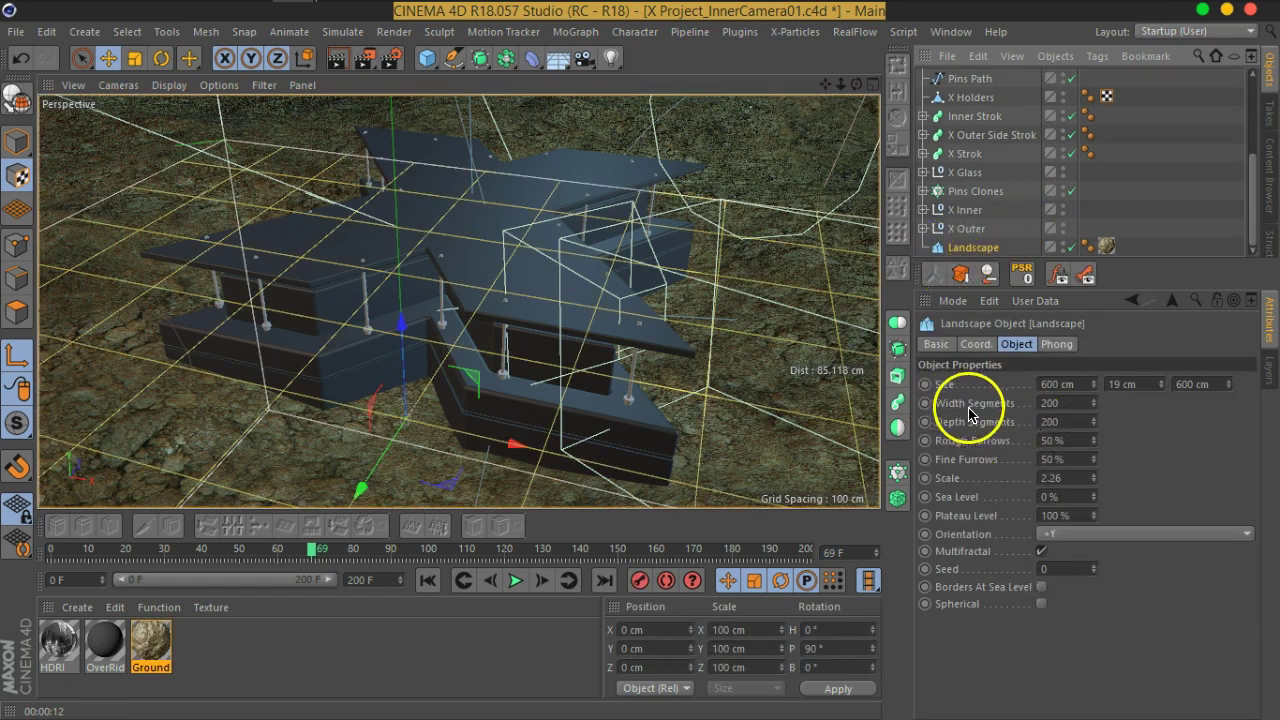
pyautogui.doubleClick(1035, 403)
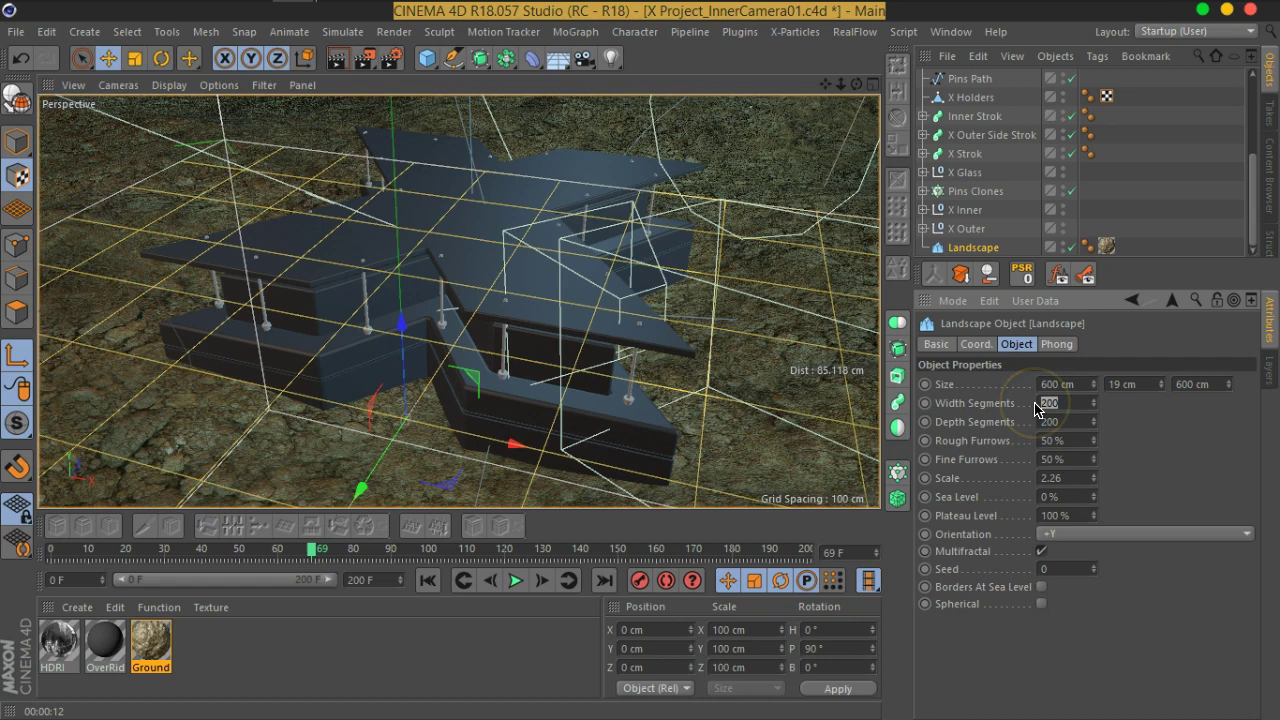
pyautogui.press('Tab')
pyautogui.write('100')
pyautogui.press('Tab')
# Step: Reduce the landscape's width and depth segments to 50 and render the view as a preview
pyautogui.click(1068, 404)
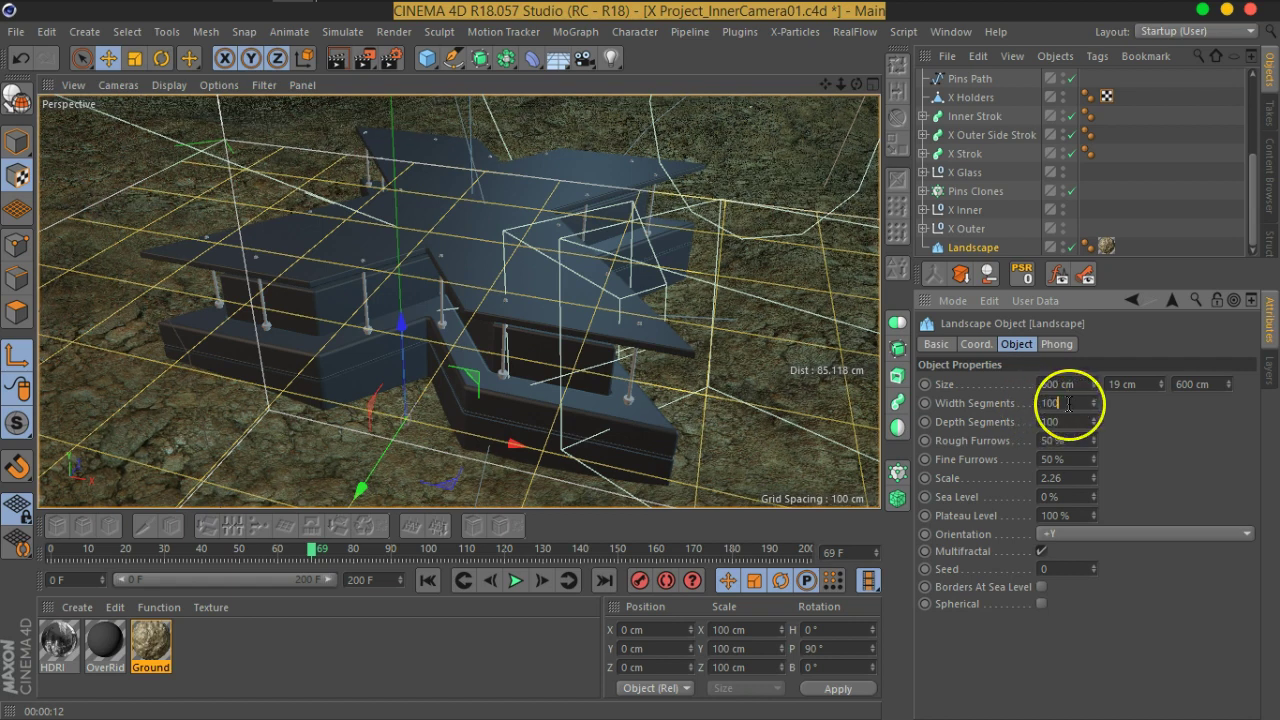
pyautogui.write('50')
pyautogui.press('Return')
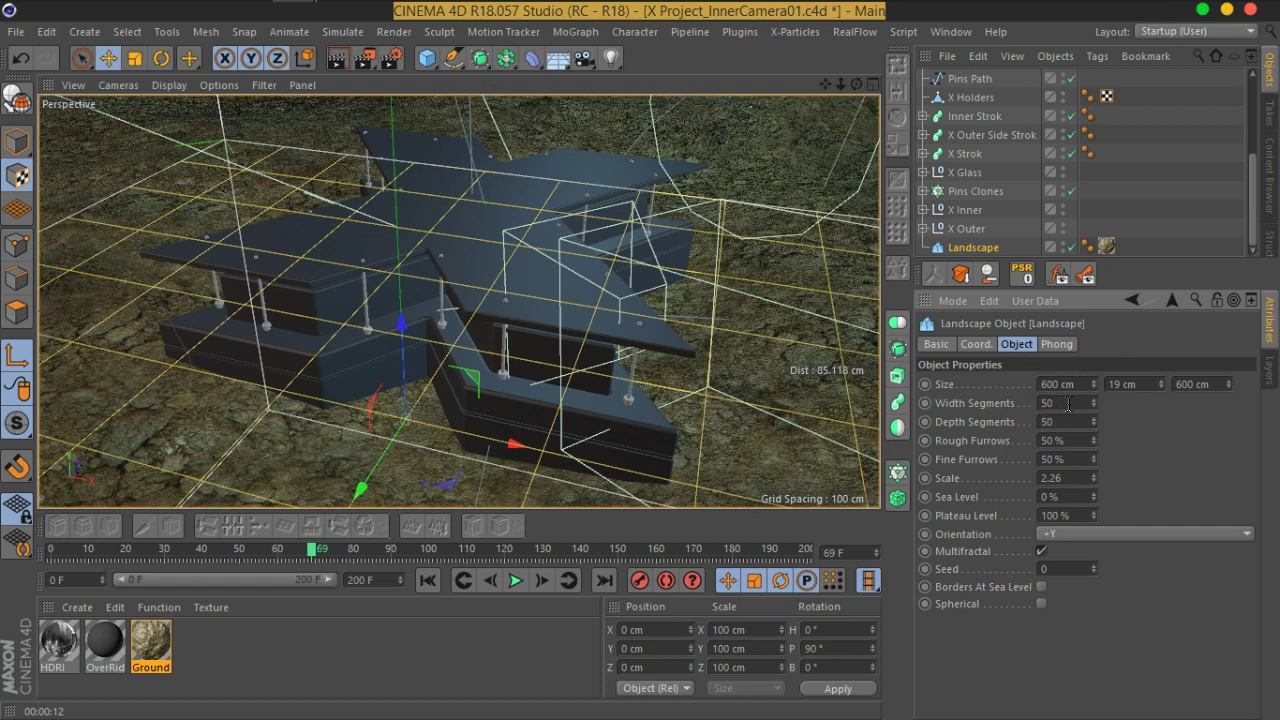
pyautogui.click(337, 57)
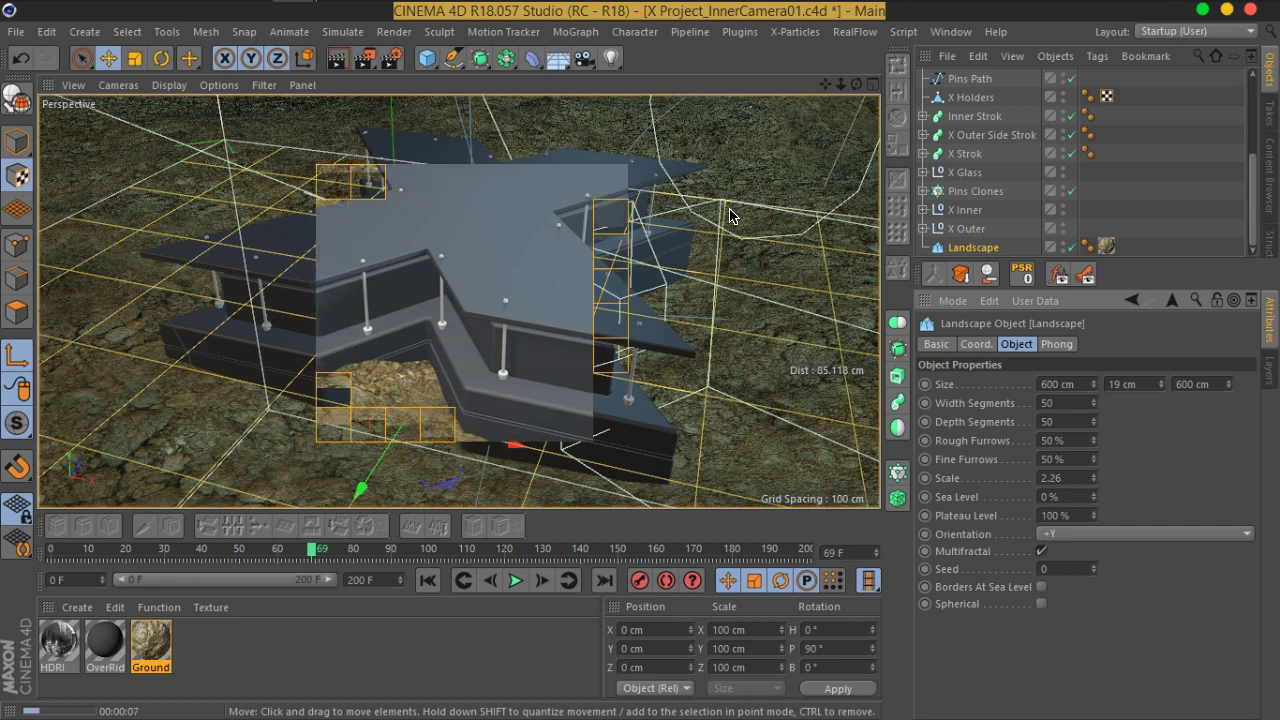
# Step: Set the landscape's width and depth segments to 10 and render the view again
pyautogui.click(1048, 402)
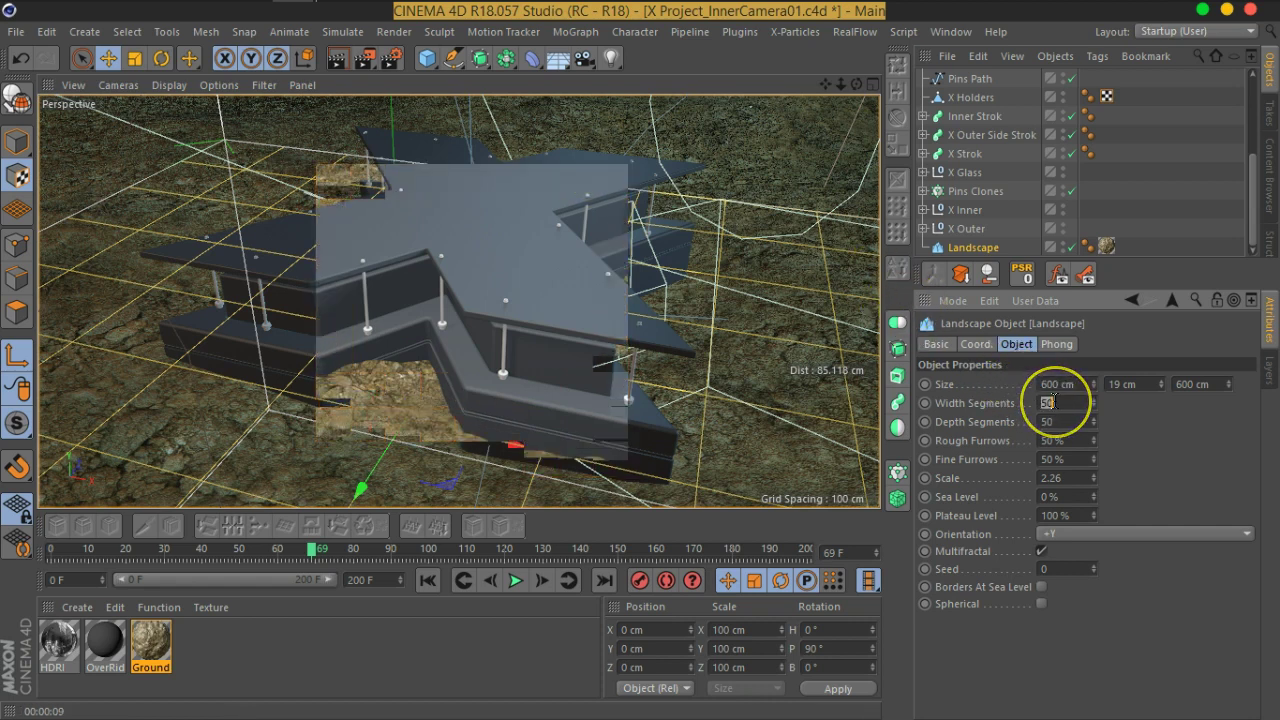
pyautogui.write('10')
pyautogui.press('Return')
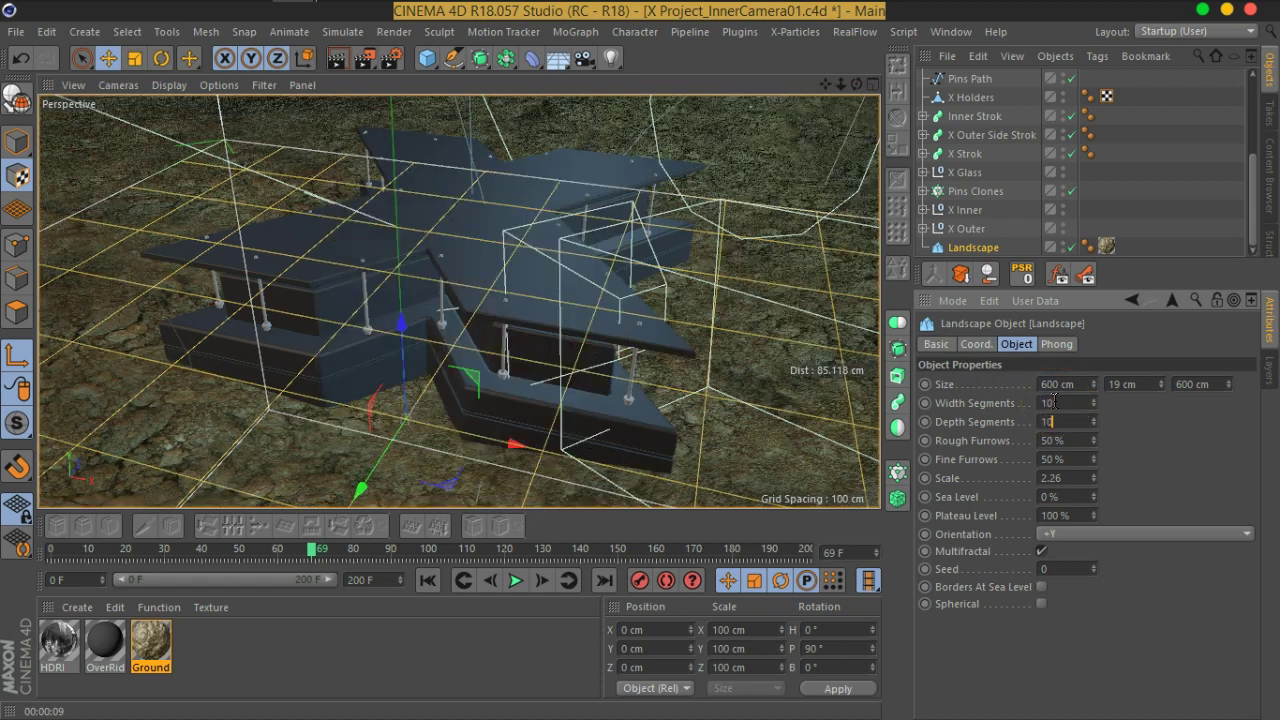
pyautogui.click(337, 58)
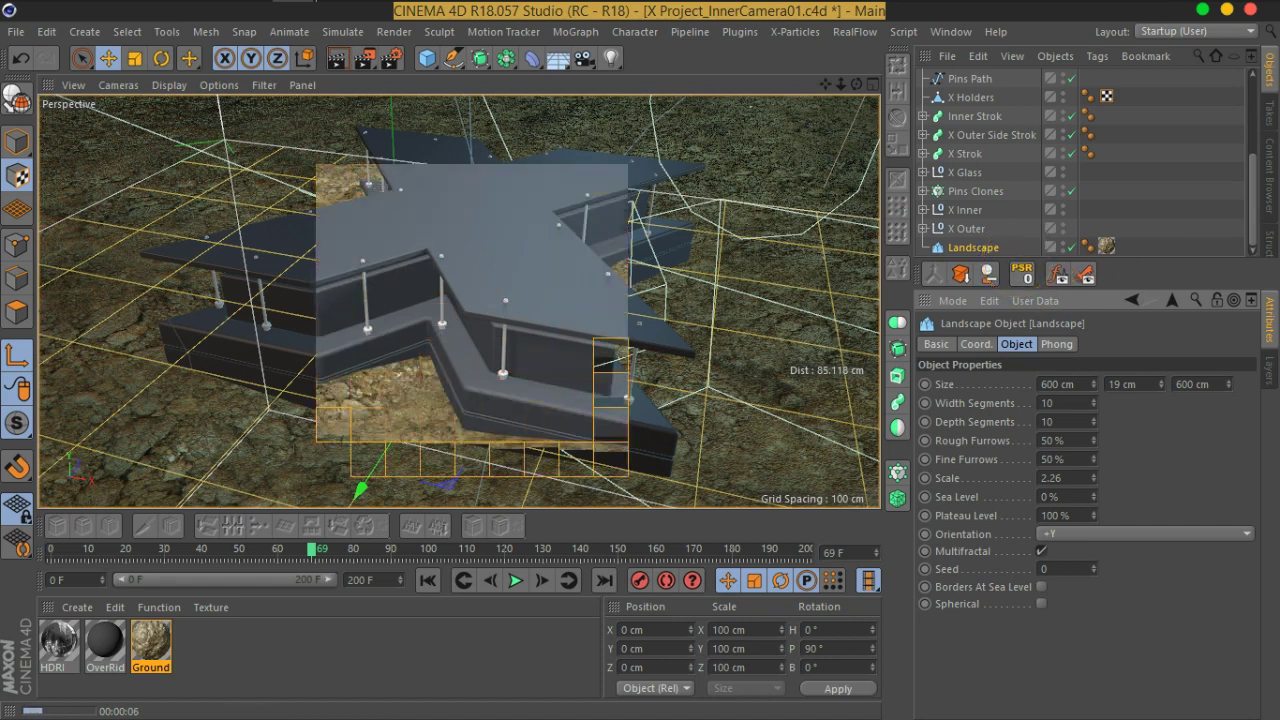
# Step: Raise the Ground material's sub polygon displacement subdivision level to 5 and render the unobstructed view
pyautogui.moveTo(1000, 62); pyautogui.dragTo(968, 38)
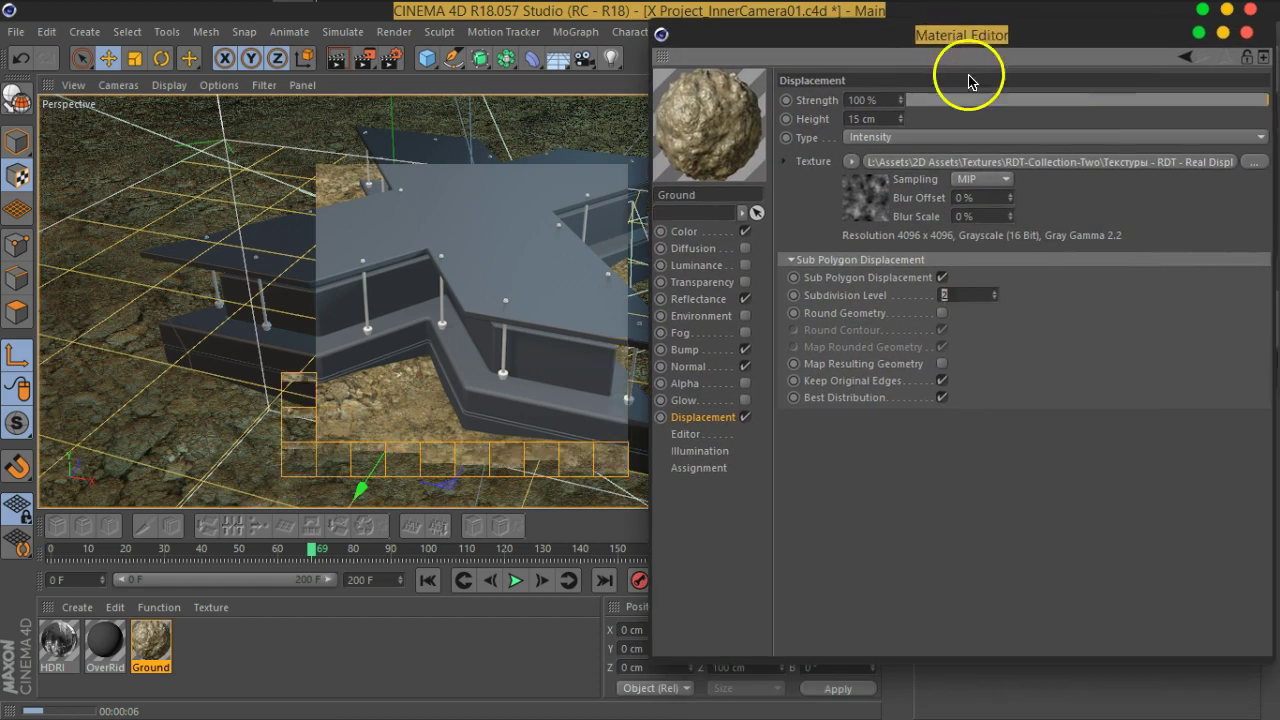
pyautogui.click(994, 292)
pyautogui.click(994, 292)
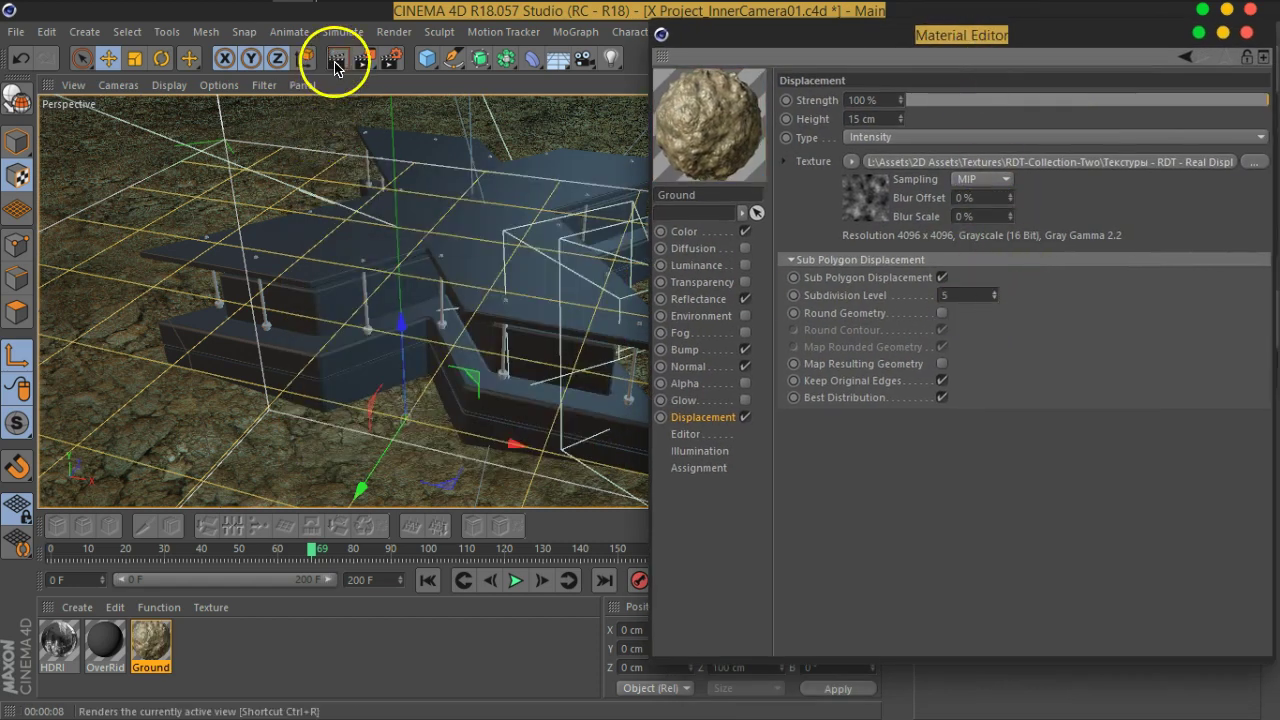
pyautogui.click(336, 66)
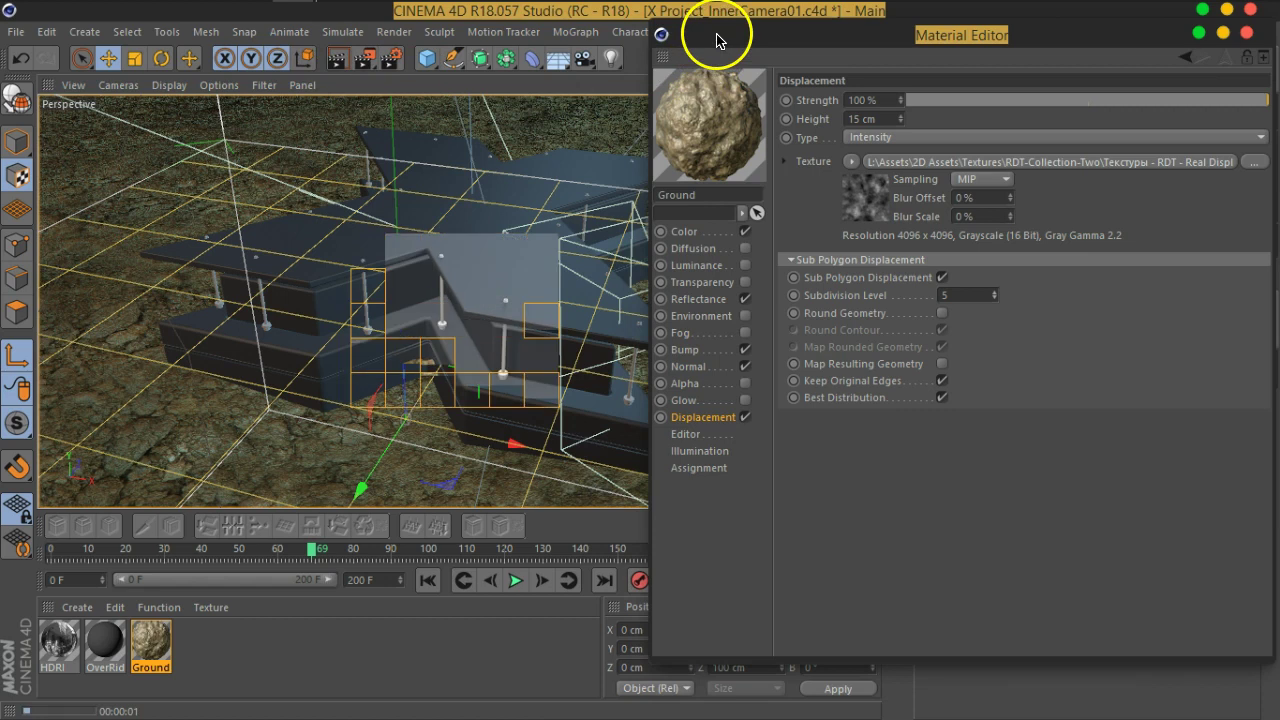
pyautogui.click(723, 14)
pyautogui.click(813, 245)
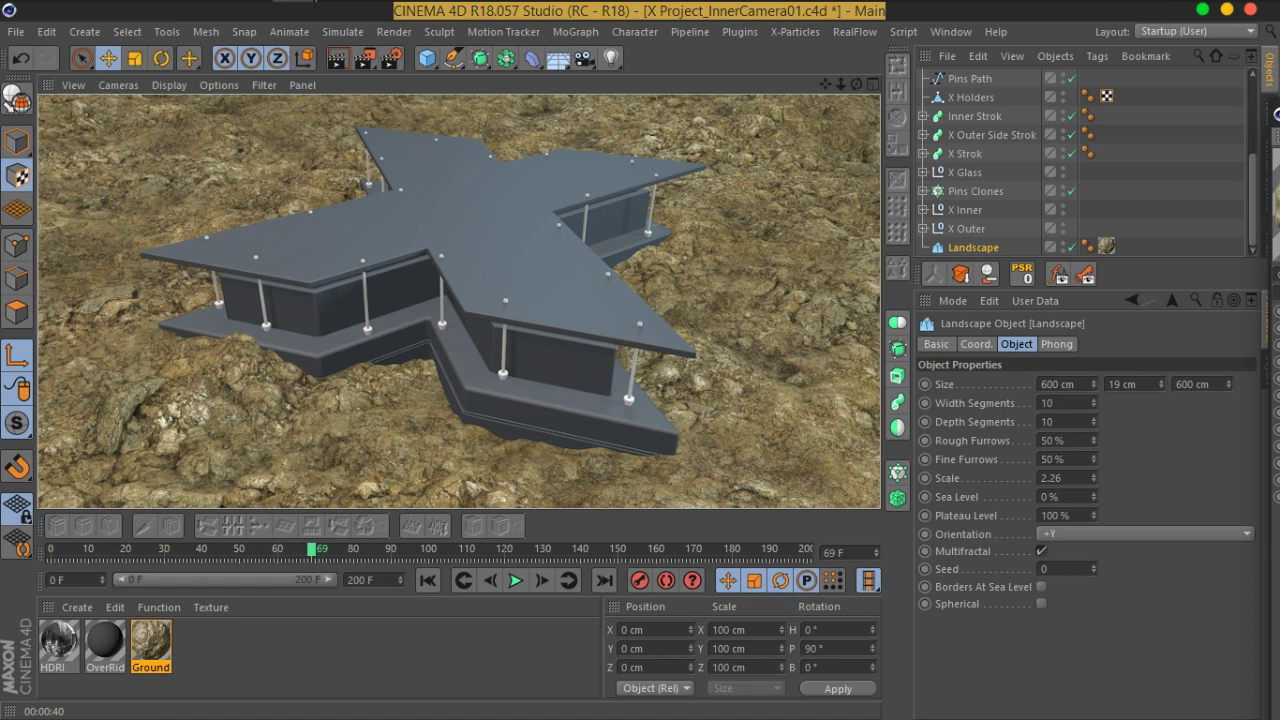
# Step: Scale the Ground texture projection on the Landscape down uniformly to about 50.7 cm and render the view
pyautogui.click(1106, 245)
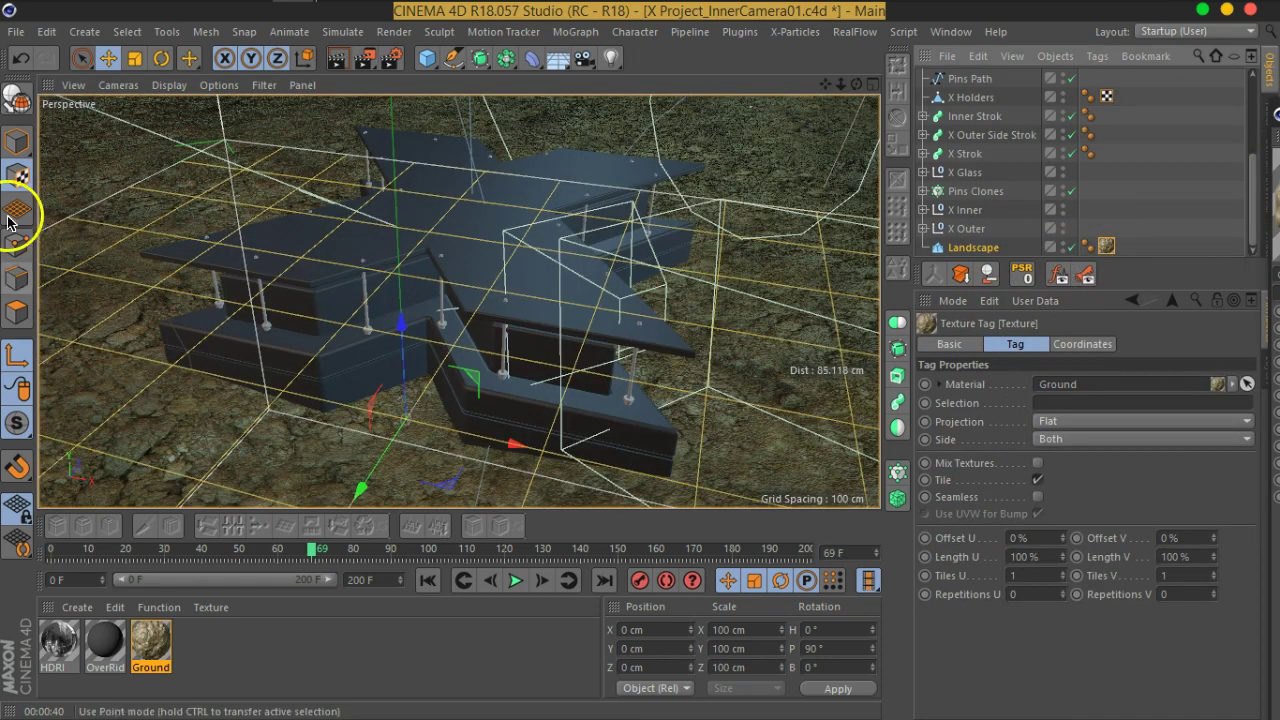
pyautogui.click(134, 58)
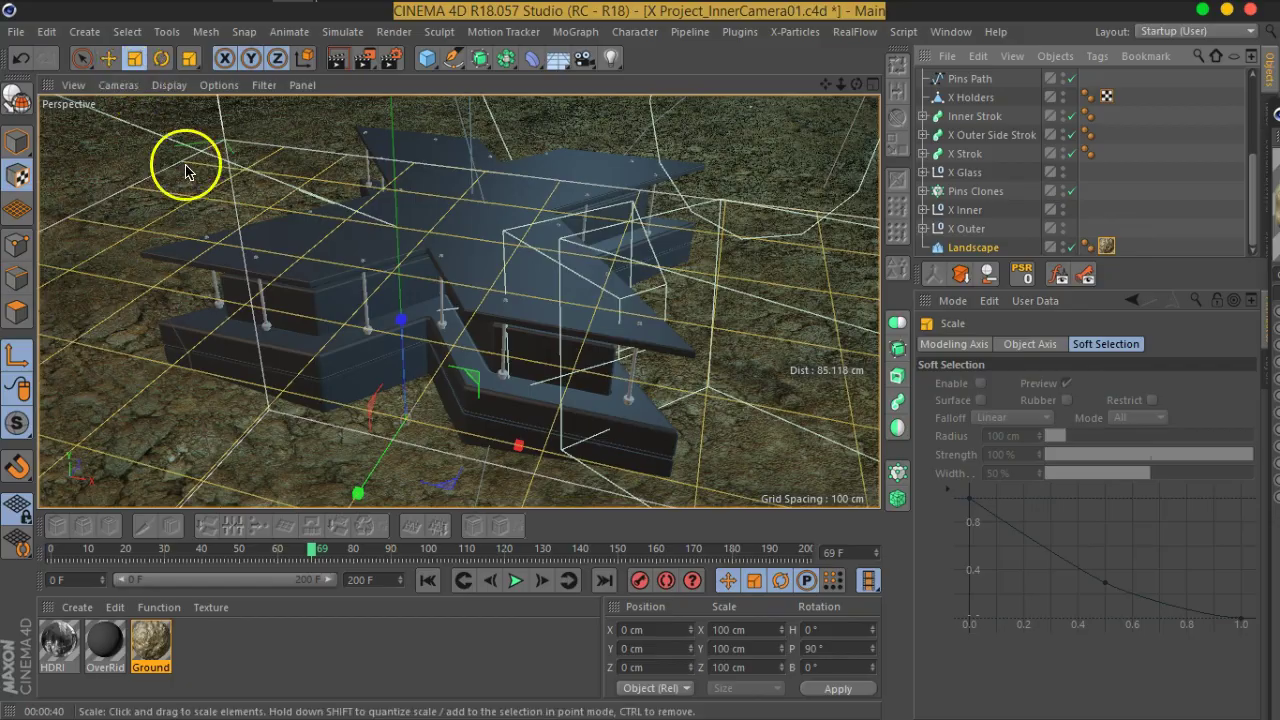
pyautogui.moveTo(766, 286); pyautogui.dragTo(441, 420)
pyautogui.click(338, 58)
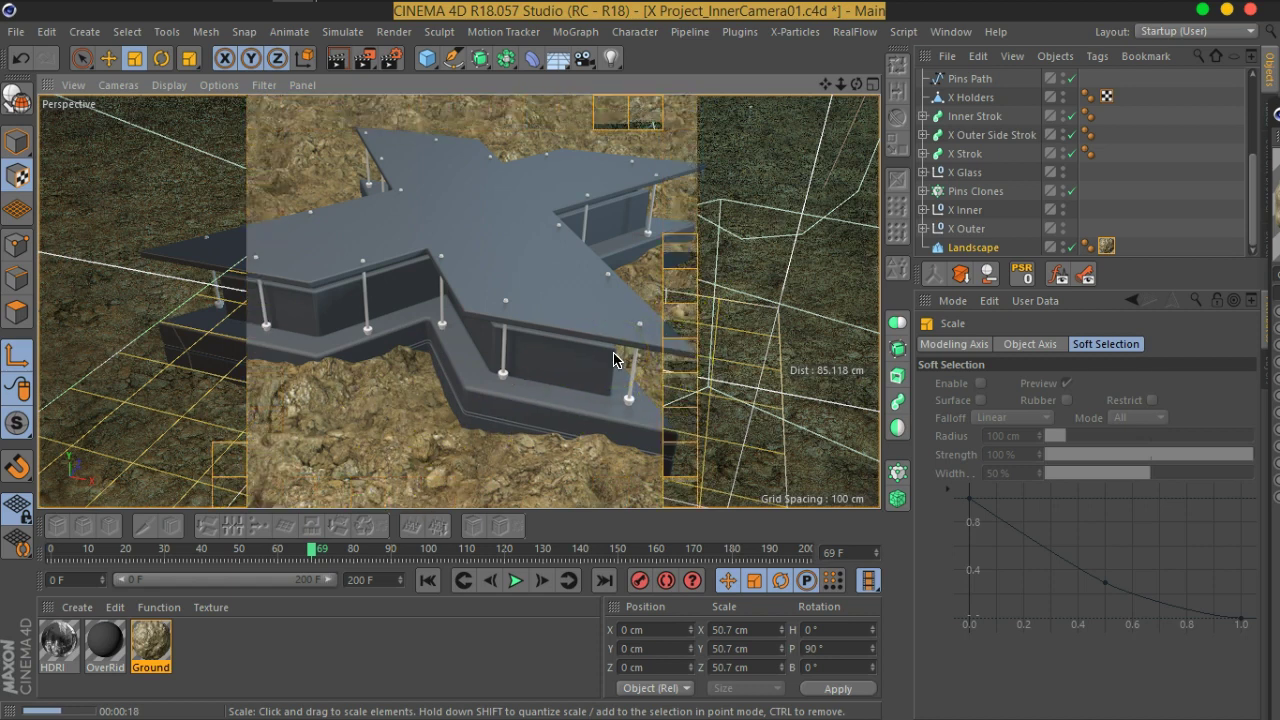
# Step: Increase the Ground material's displacement subdivision level to 7 and move its editor clear of the viewport
pyautogui.doubleClick(151, 645)
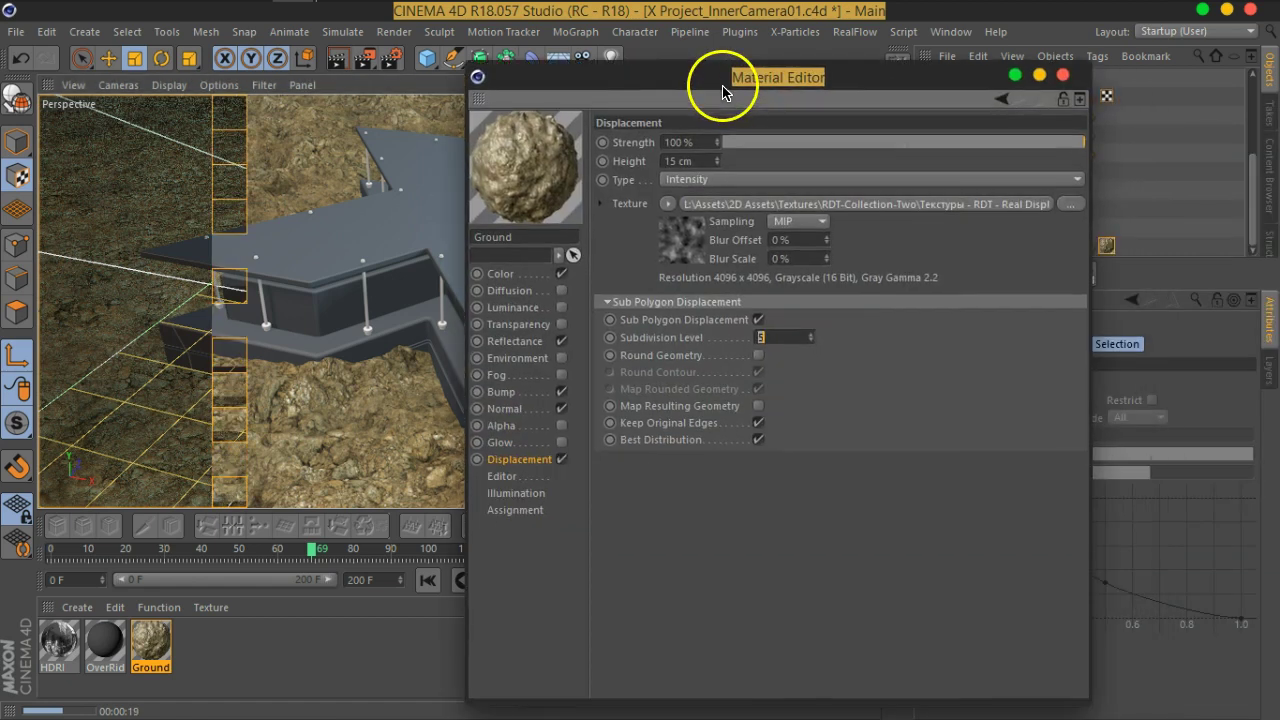
pyautogui.click(812, 334)
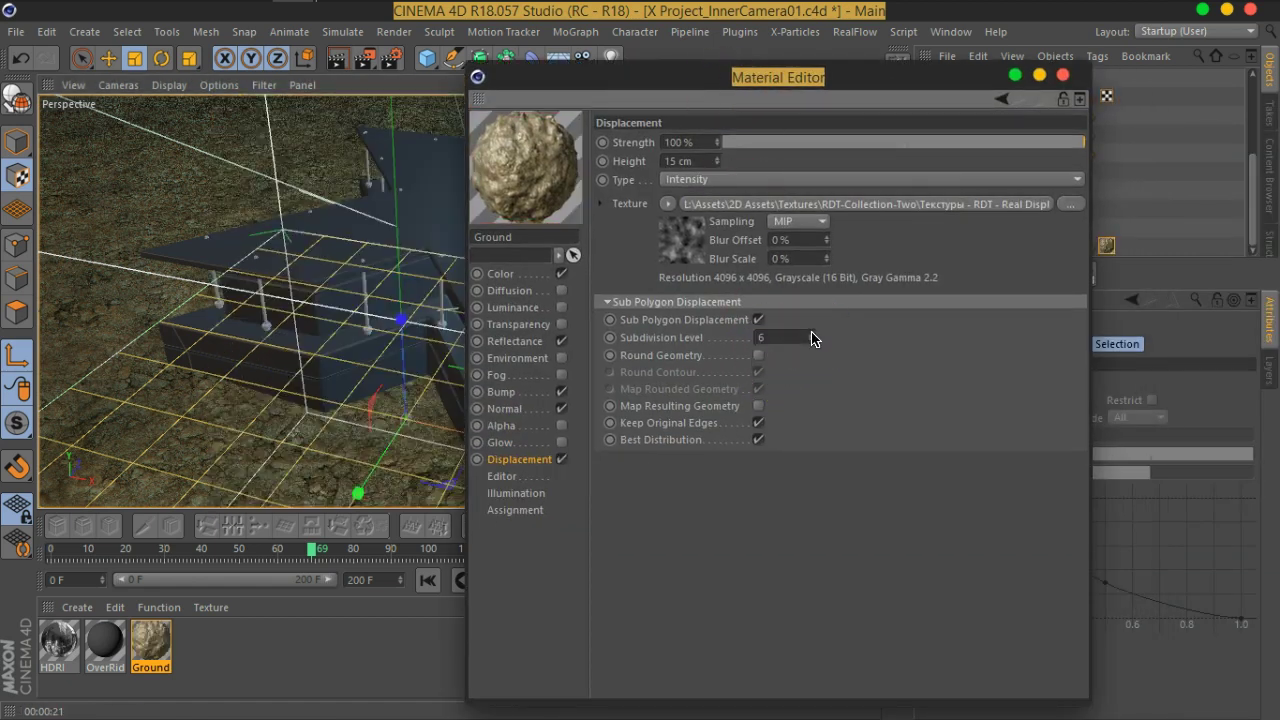
pyautogui.click(812, 334)
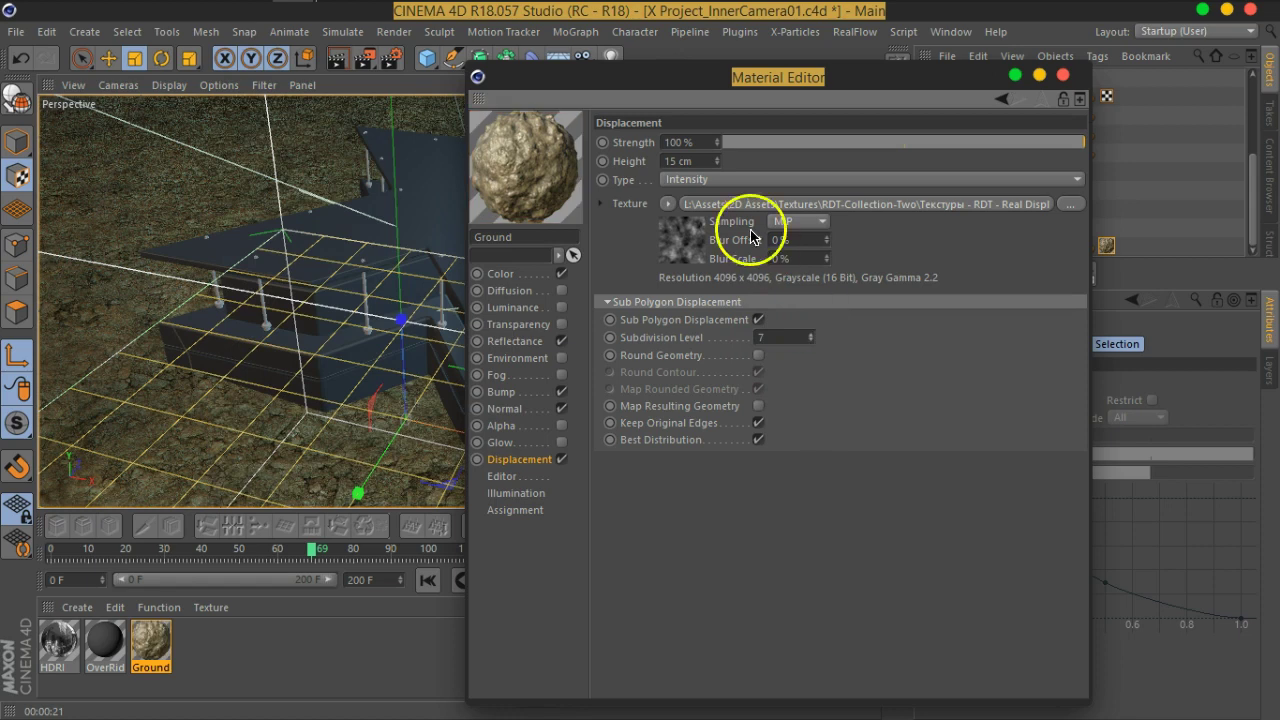
pyautogui.moveTo(680, 75); pyautogui.dragTo(1018, 55)
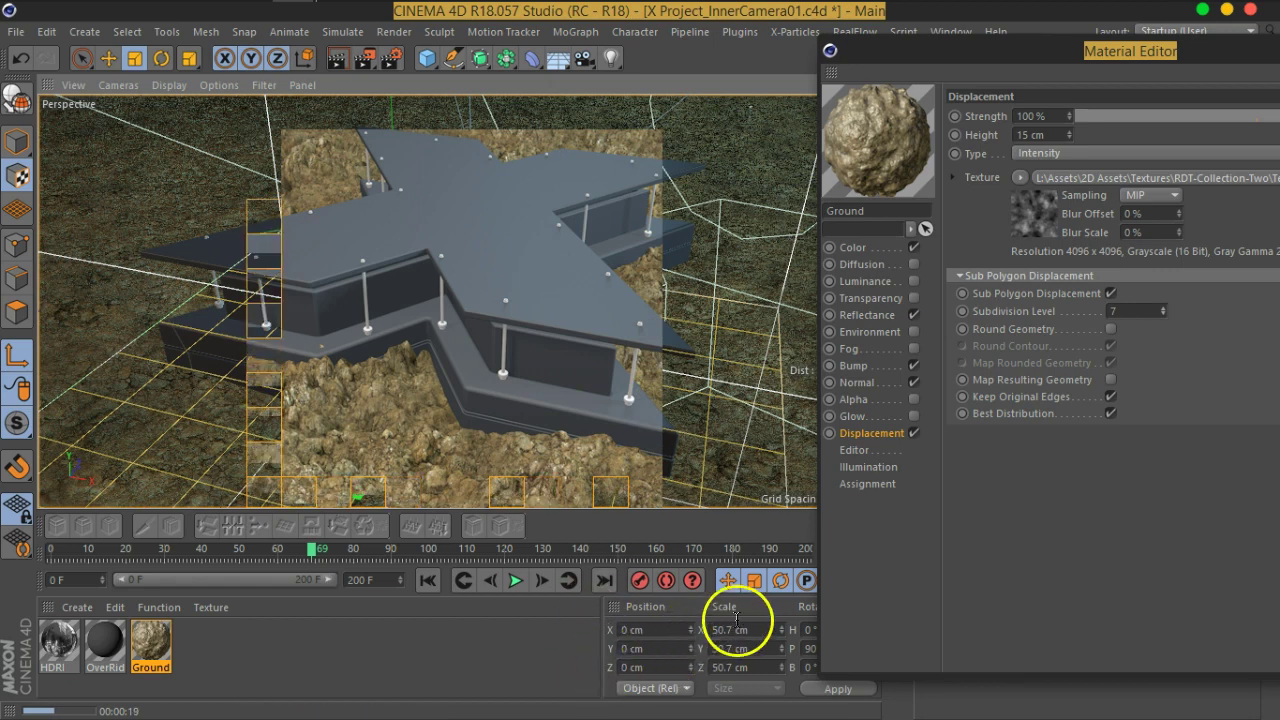
# Step: Set the Ground texture projection's X, Y and Z scale to 100 cm and render the view
pyautogui.doubleClick(768, 627)
pyautogui.write('1')
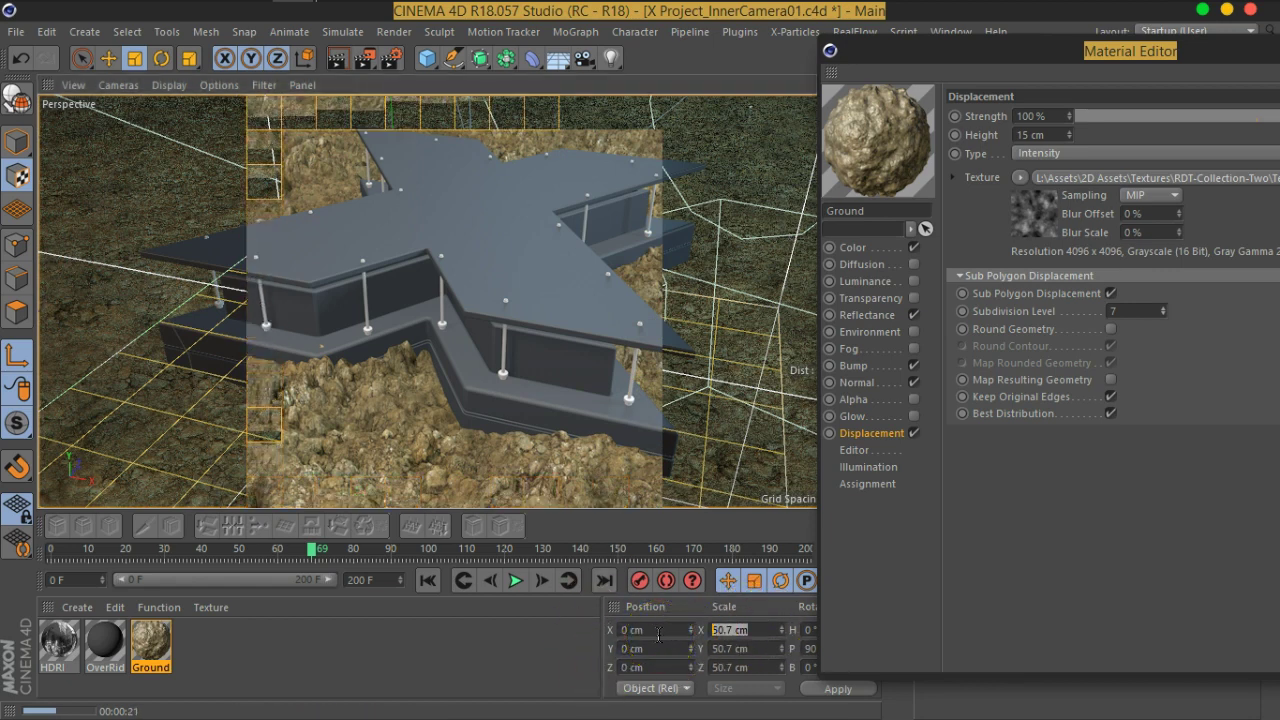
pyautogui.write('00100')
pyautogui.press('Tab')
pyautogui.write('100')
pyautogui.press('Return')
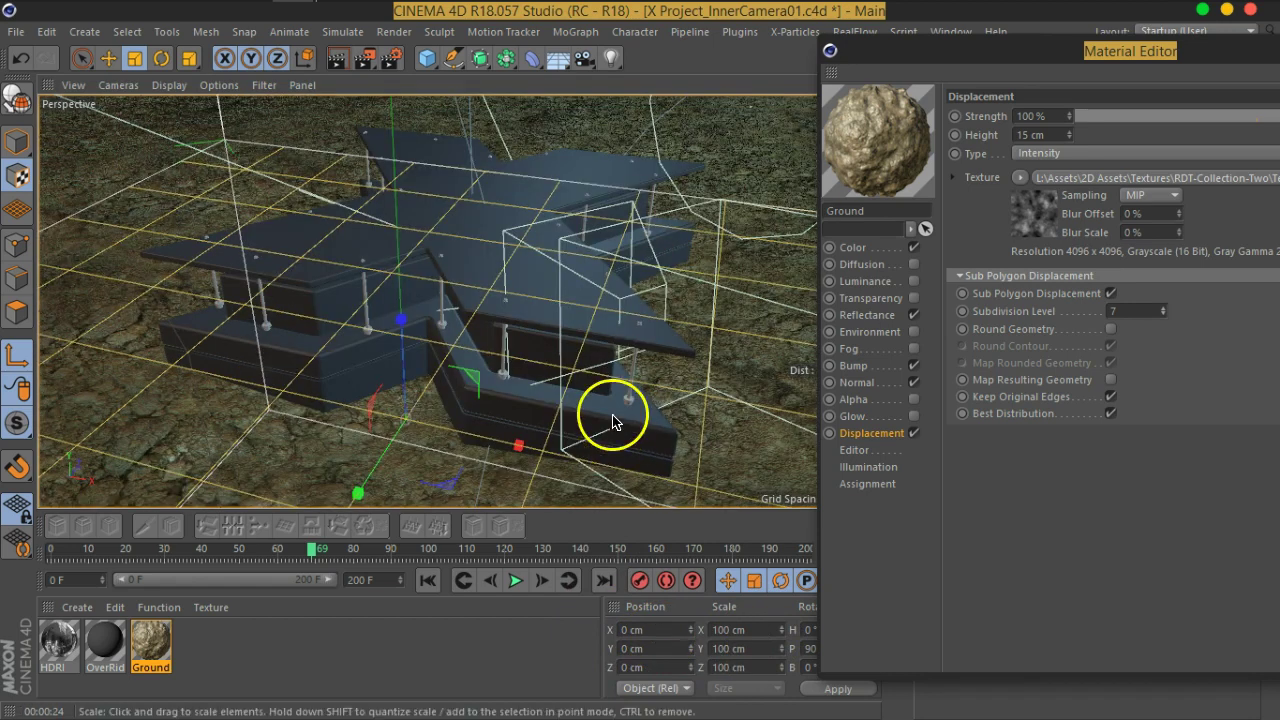
pyautogui.click(366, 74)
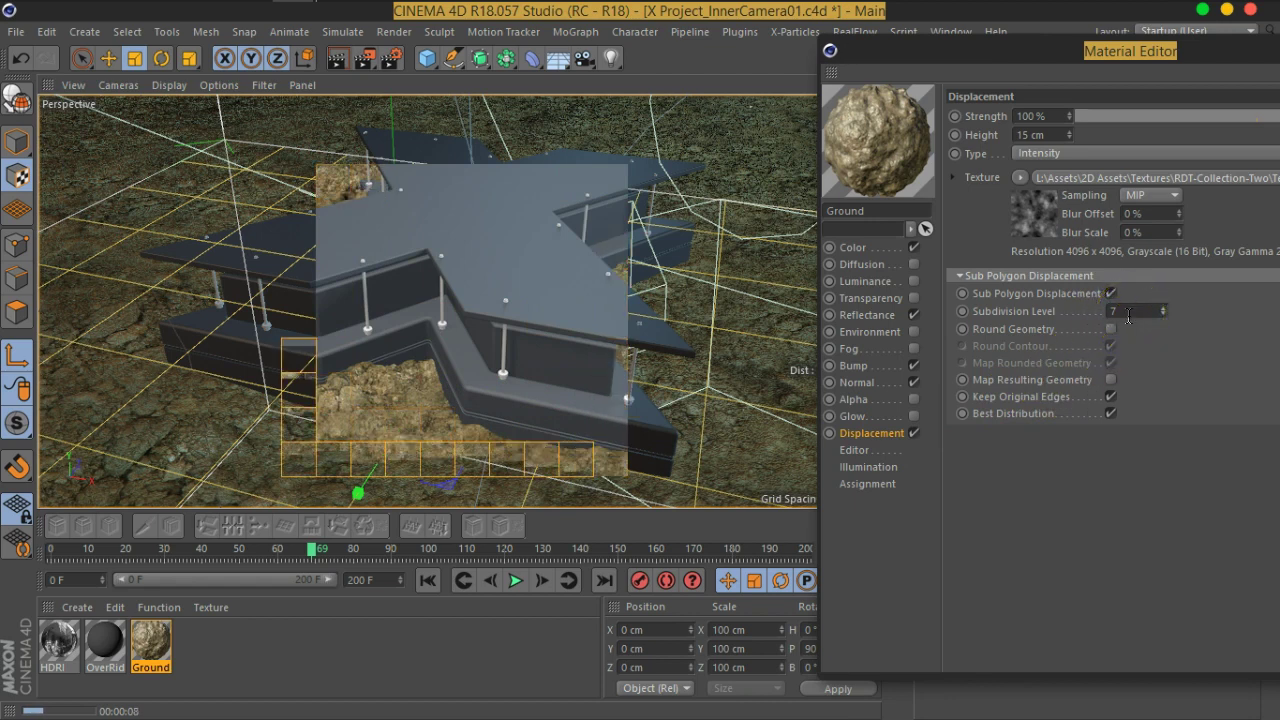
pyautogui.click(580, 449)
pyautogui.click(1140, 316)
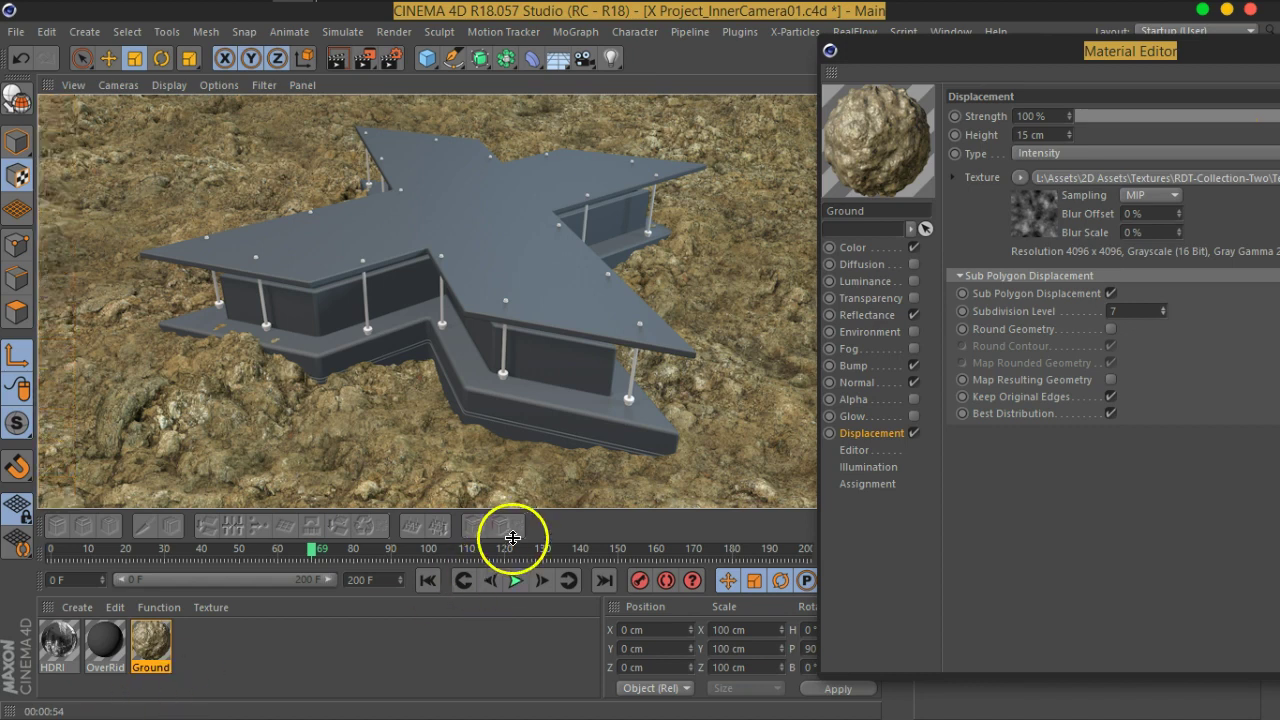
# Step: Lower the Landscape object along its vertical axis to Y 24.393 cm in Model mode
pyautogui.moveTo(1011, 58); pyautogui.dragTo(1279, 72)
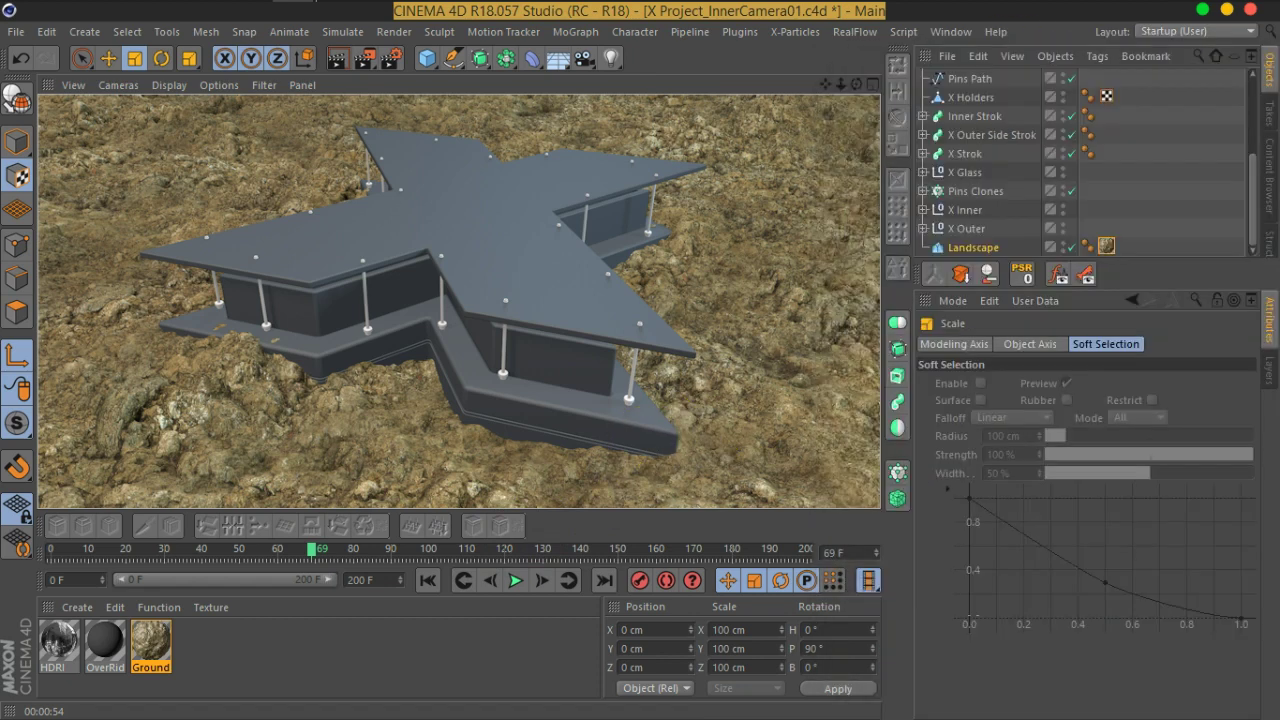
pyautogui.click(971, 248)
pyautogui.click(110, 58)
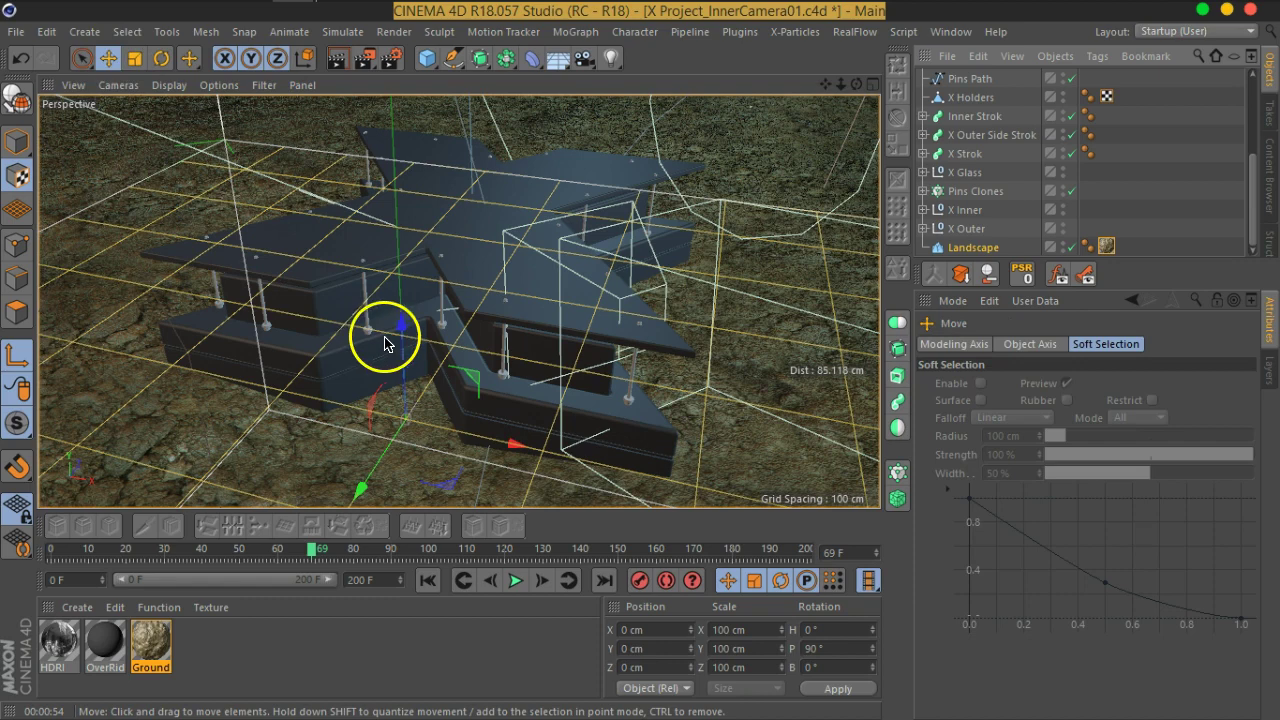
pyautogui.click(17, 176)
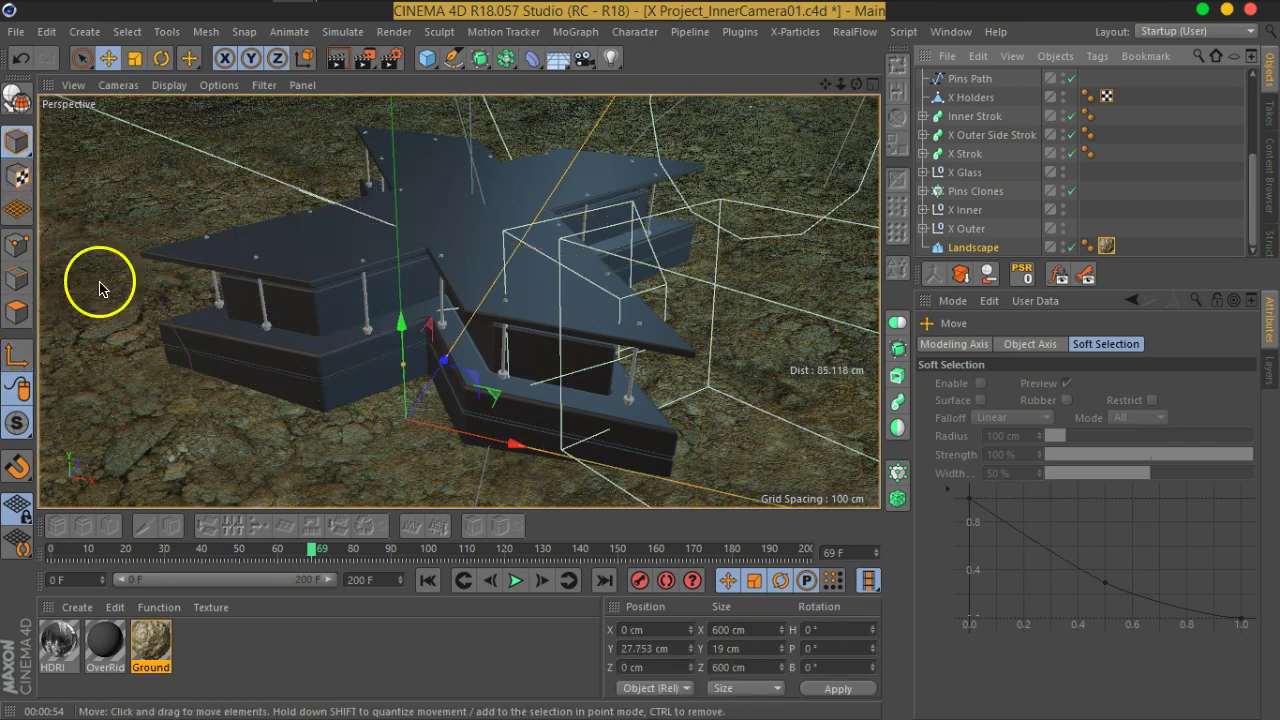
pyautogui.moveTo(405, 320); pyautogui.dragTo(404, 350)
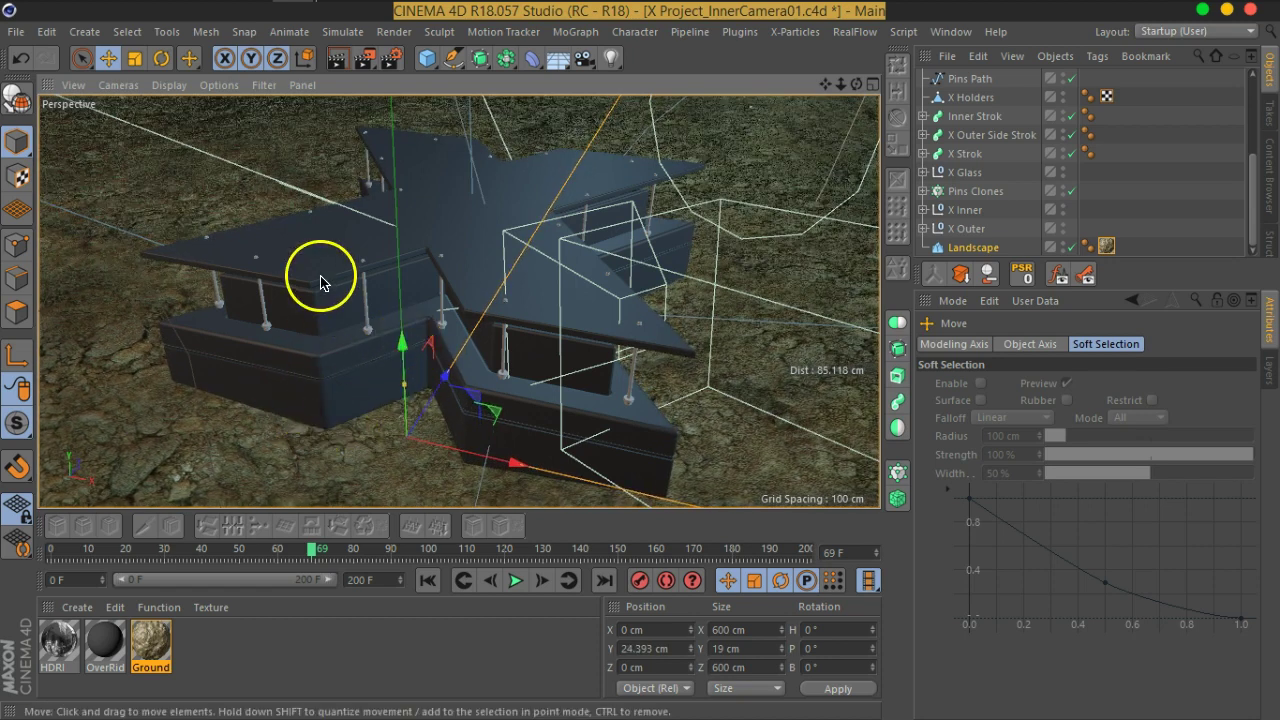
# Step: Render the scene to the Picture Viewer and maximize the viewer window
pyautogui.click(364, 58)
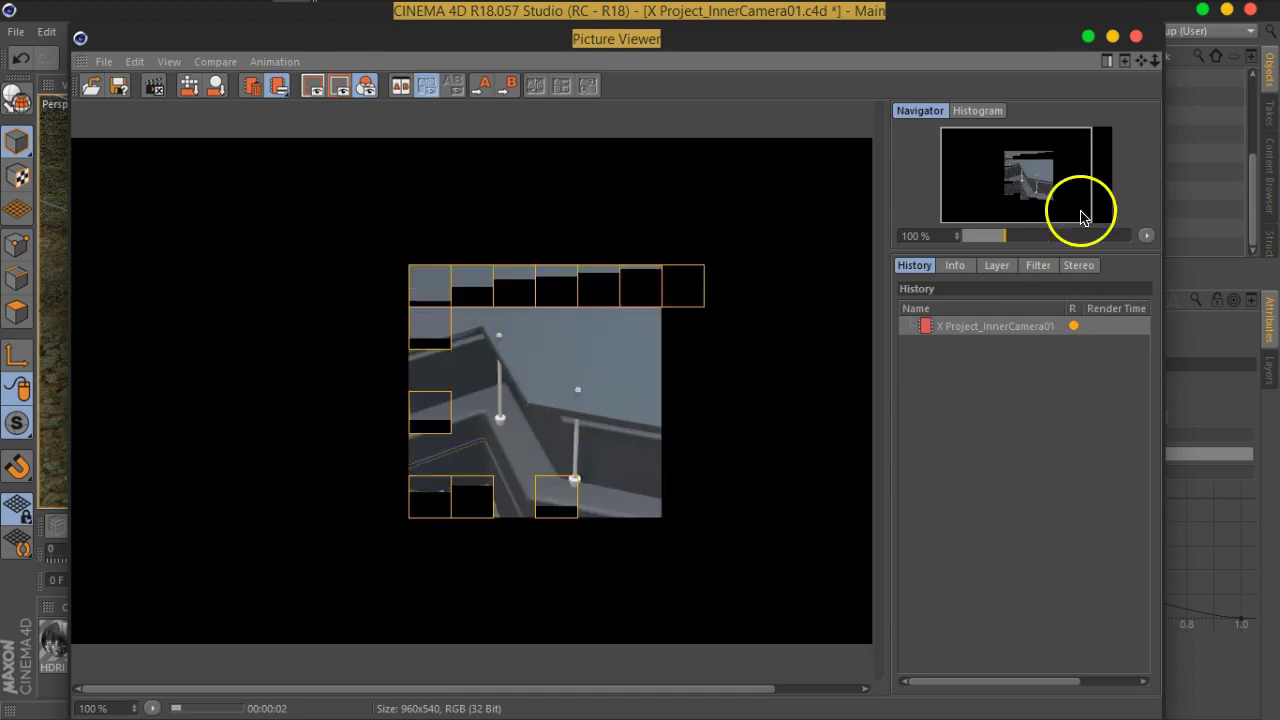
pyautogui.click(1112, 37)
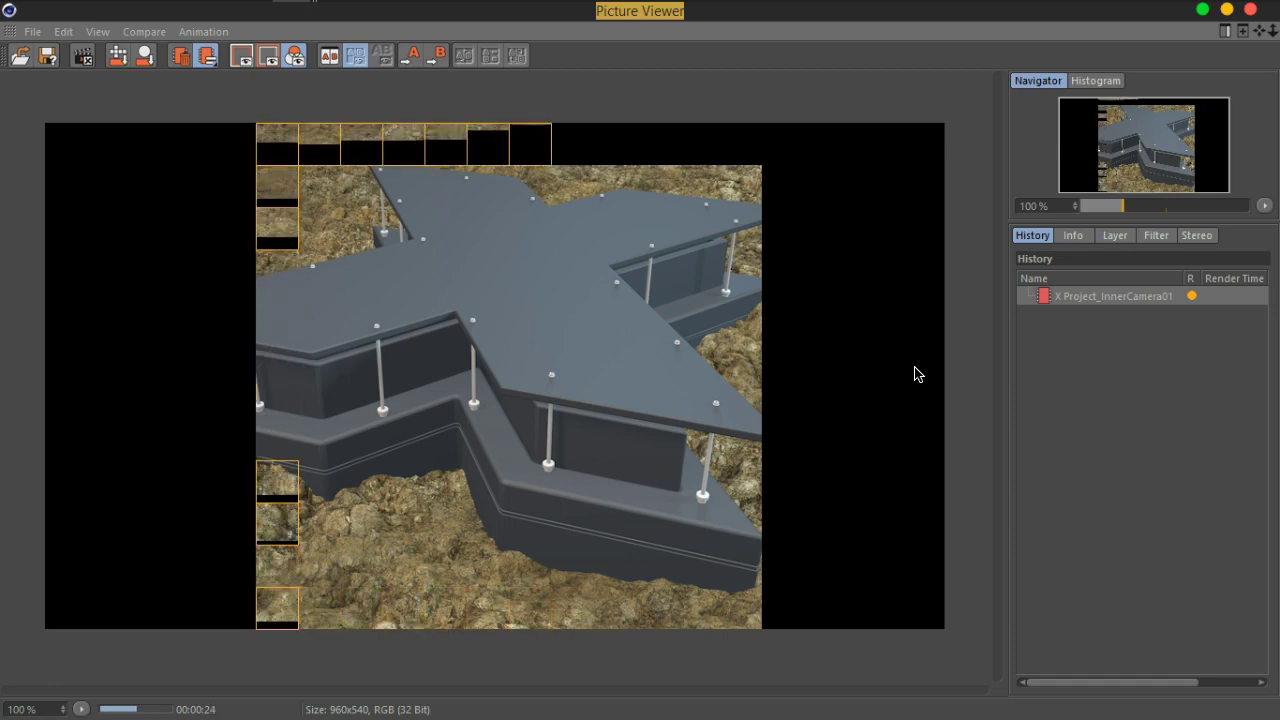
pyautogui.click(877, 394)
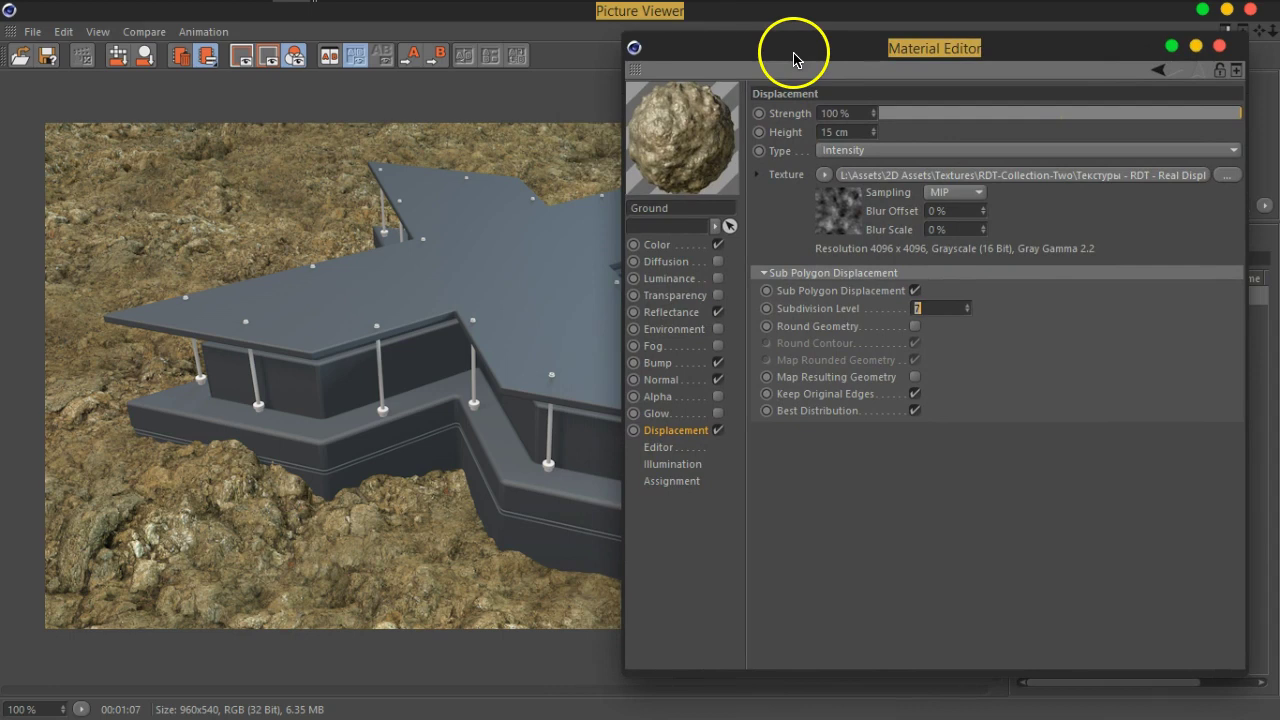
# Step: Open the Ground material's Color channel bitmap shader and lower its white point to brighten the texture
pyautogui.click(659, 249)
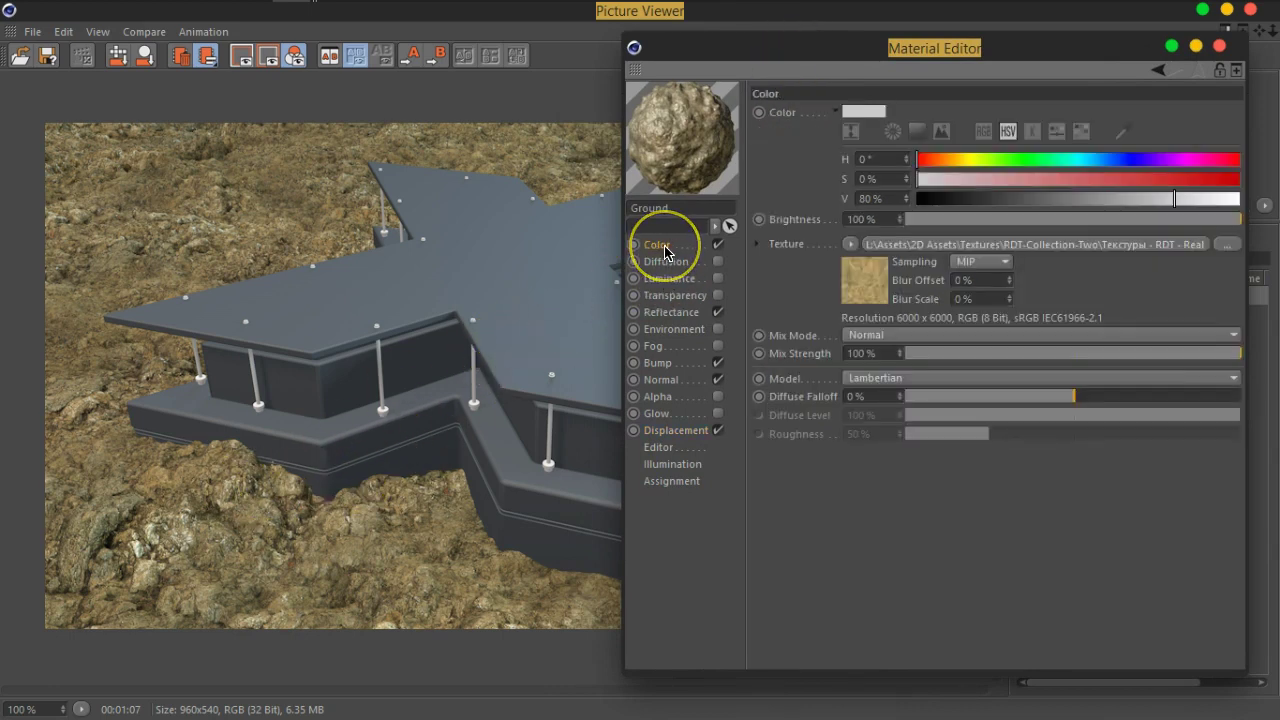
pyautogui.click(863, 281)
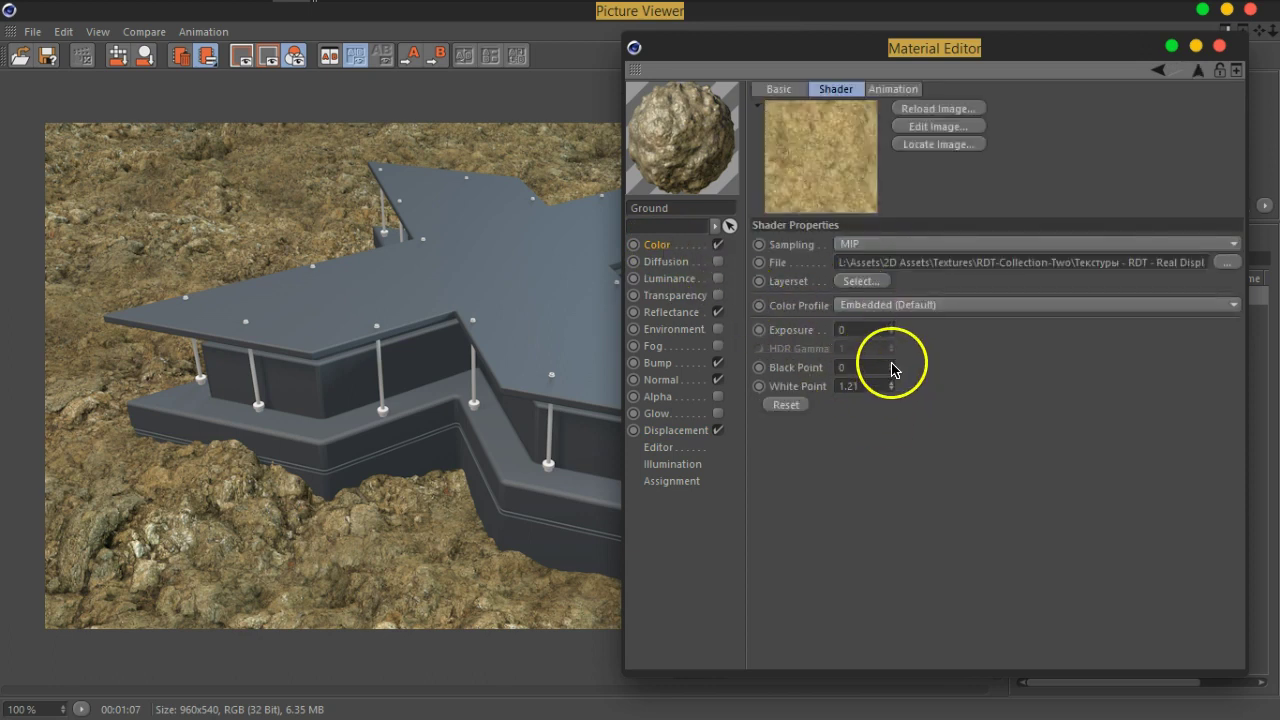
pyautogui.moveTo(889, 395)
pyautogui.mouseDown()
pyautogui.moveTo(883, 428)
pyautogui.moveTo(892, 392)
pyautogui.mouseUp()
pyautogui.moveTo(891, 437); pyautogui.dragTo(893, 442)
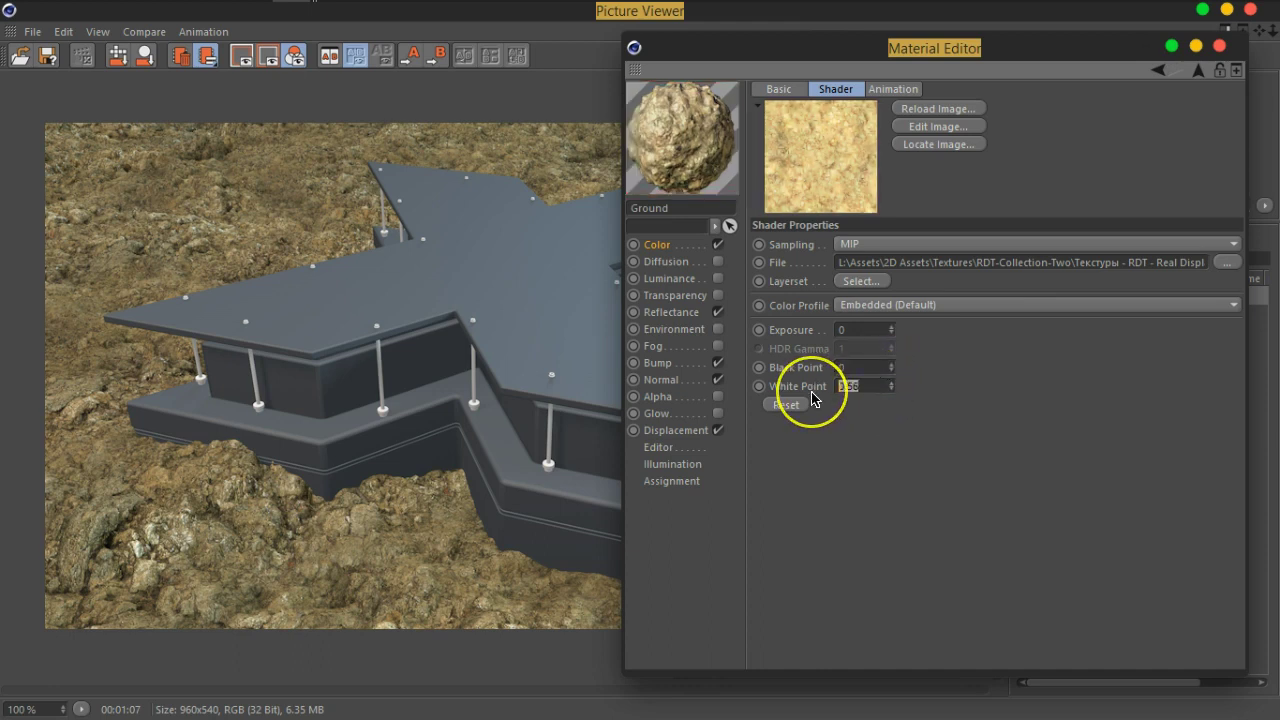
# Step: Wrap the Ground material's Color channel texture in a Colorizer shader and open that shader's properties
pyautogui.click(658, 245)
pyautogui.click(849, 244)
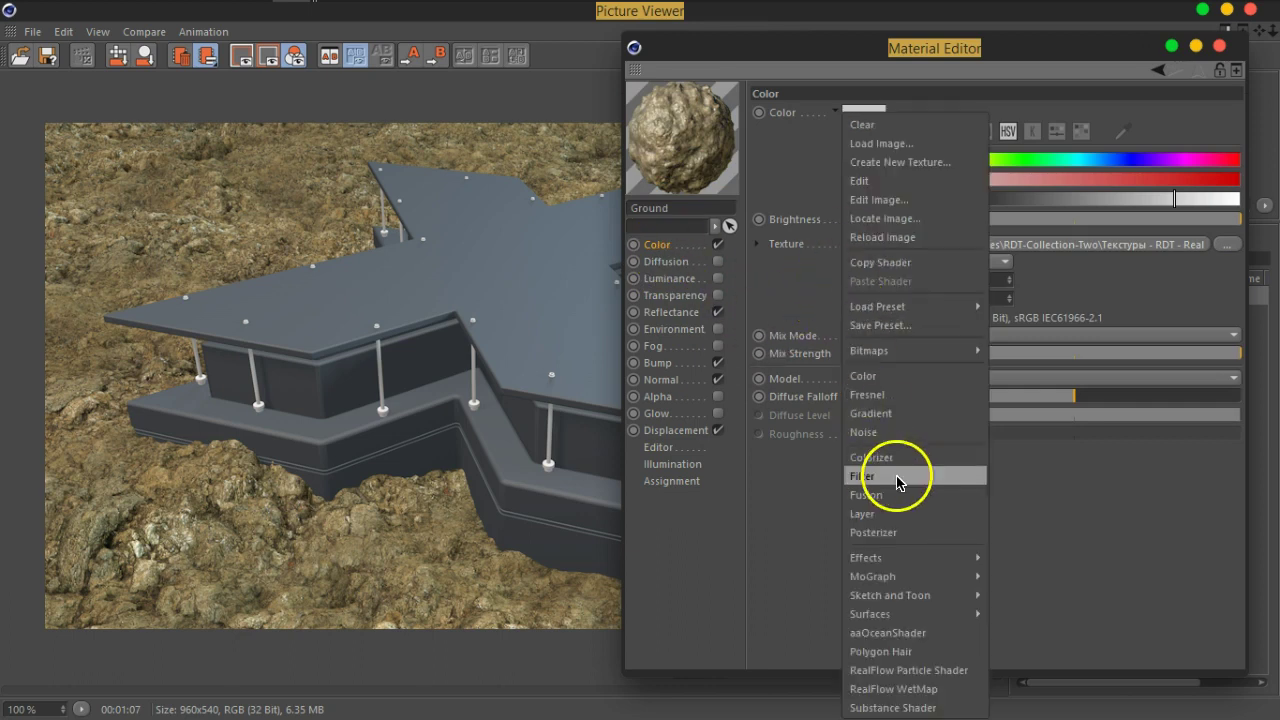
pyautogui.moveTo(893, 519); pyautogui.dragTo(900, 466)
pyautogui.click(874, 290)
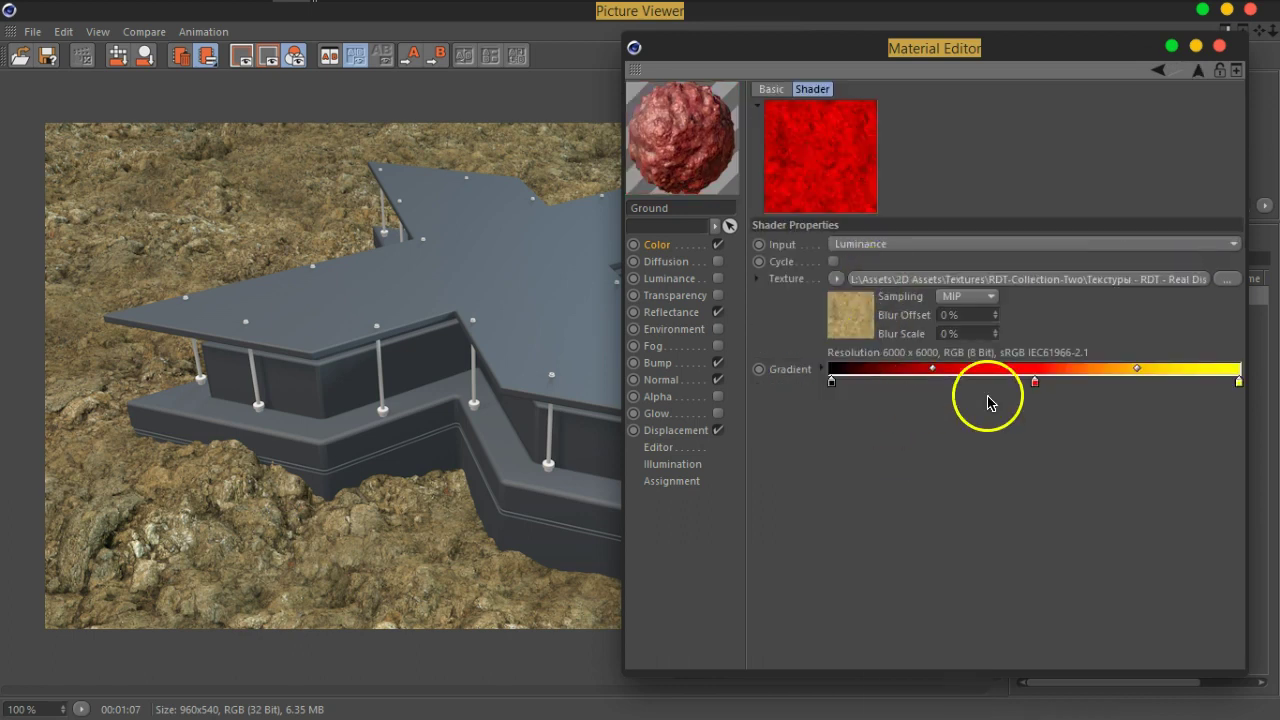
# Step: Remove the red middle knot from the Colorizer gradient and change the yellow end knot to white
pyautogui.moveTo(1040, 392); pyautogui.dragTo(1137, 491)
pyautogui.click(1240, 389)
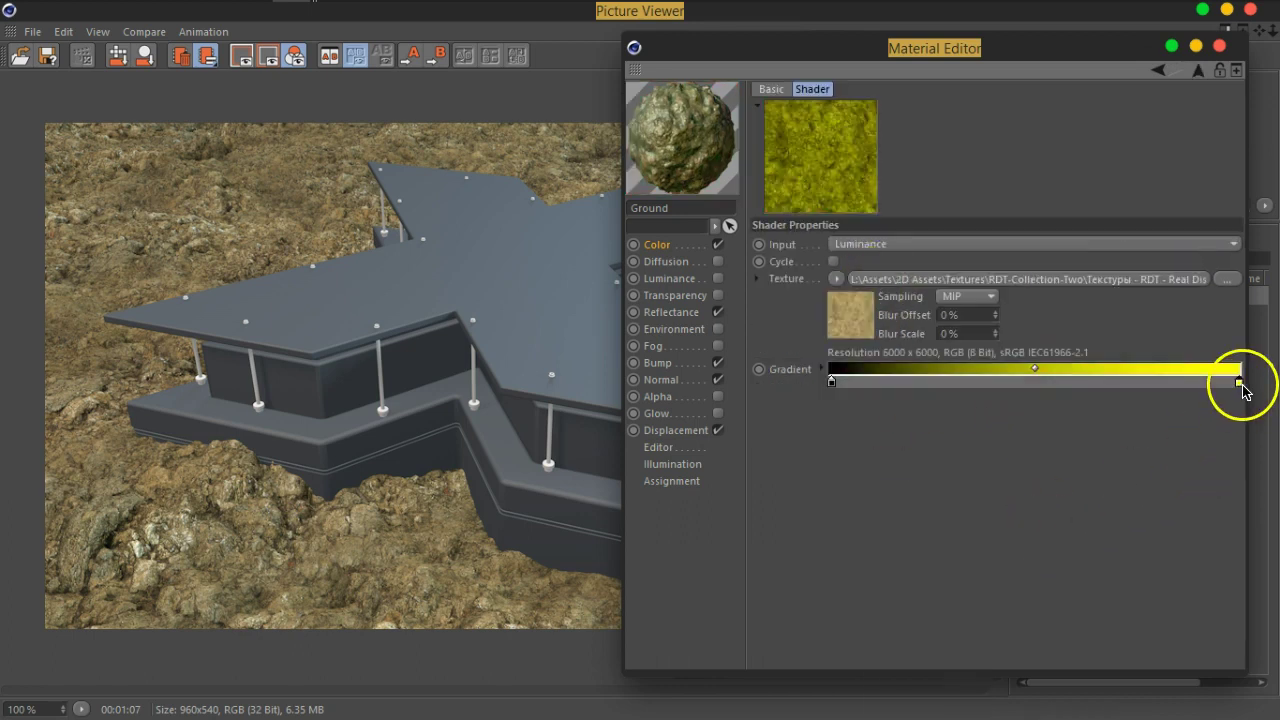
pyautogui.doubleClick(1239, 382)
pyautogui.moveTo(714, 331); pyautogui.dragTo(660, 333)
pyautogui.click(683, 378)
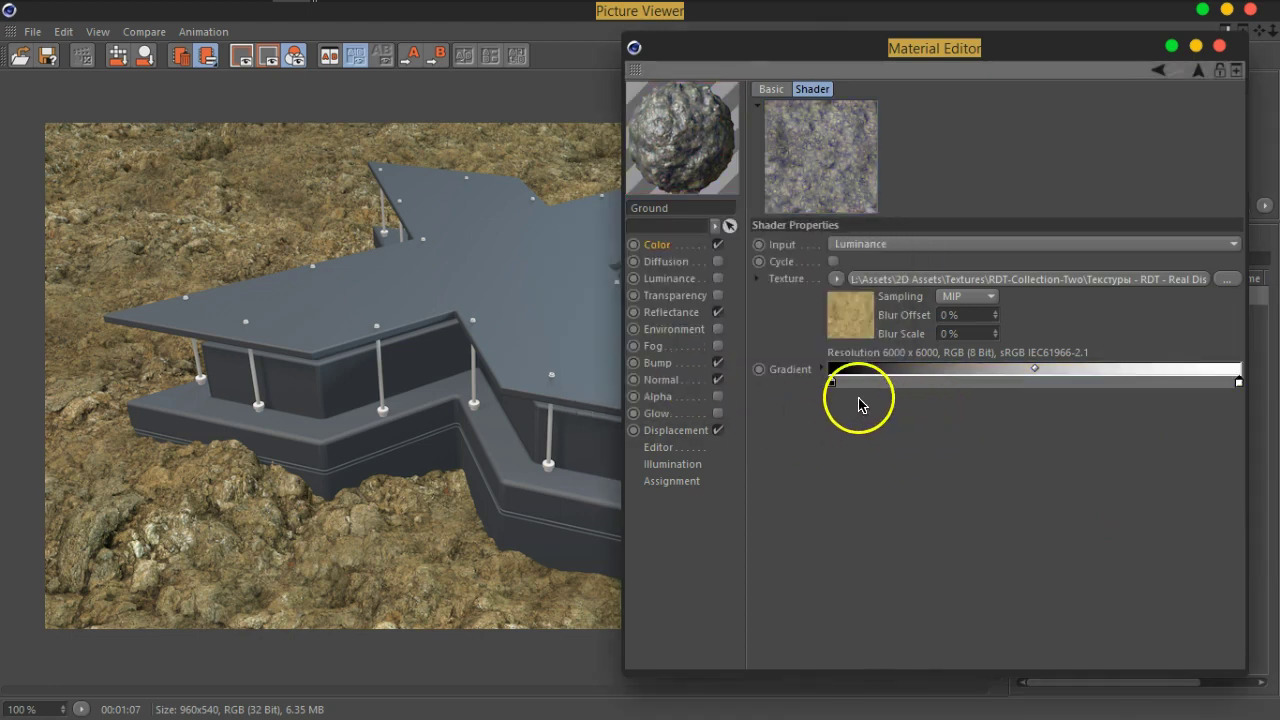
# Step: Change the Colorizer gradient's black start knot to a light grey
pyautogui.doubleClick(833, 384)
pyautogui.moveTo(880, 423); pyautogui.dragTo(916, 432)
pyautogui.click(799, 452)
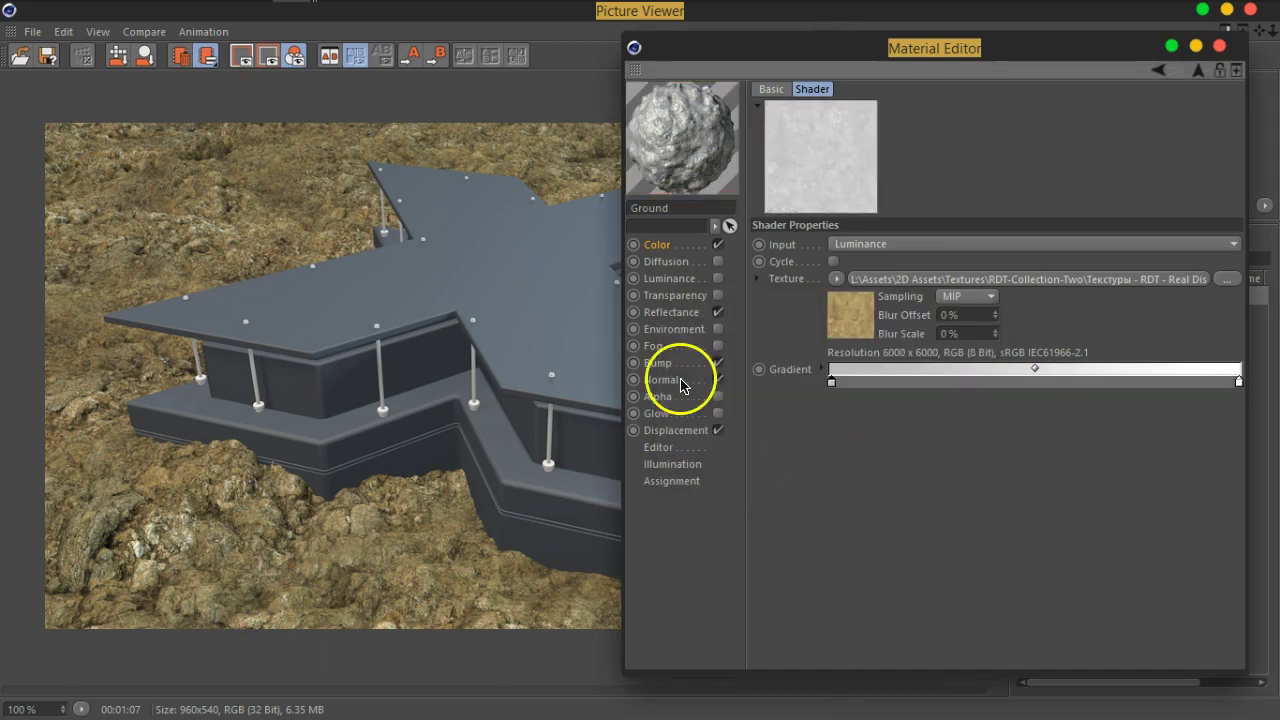
# Step: Close the Picture Viewer, move the Material Editor clear of the building and render the perspective view
pyautogui.moveTo(1108, 52); pyautogui.dragTo(933, 137)
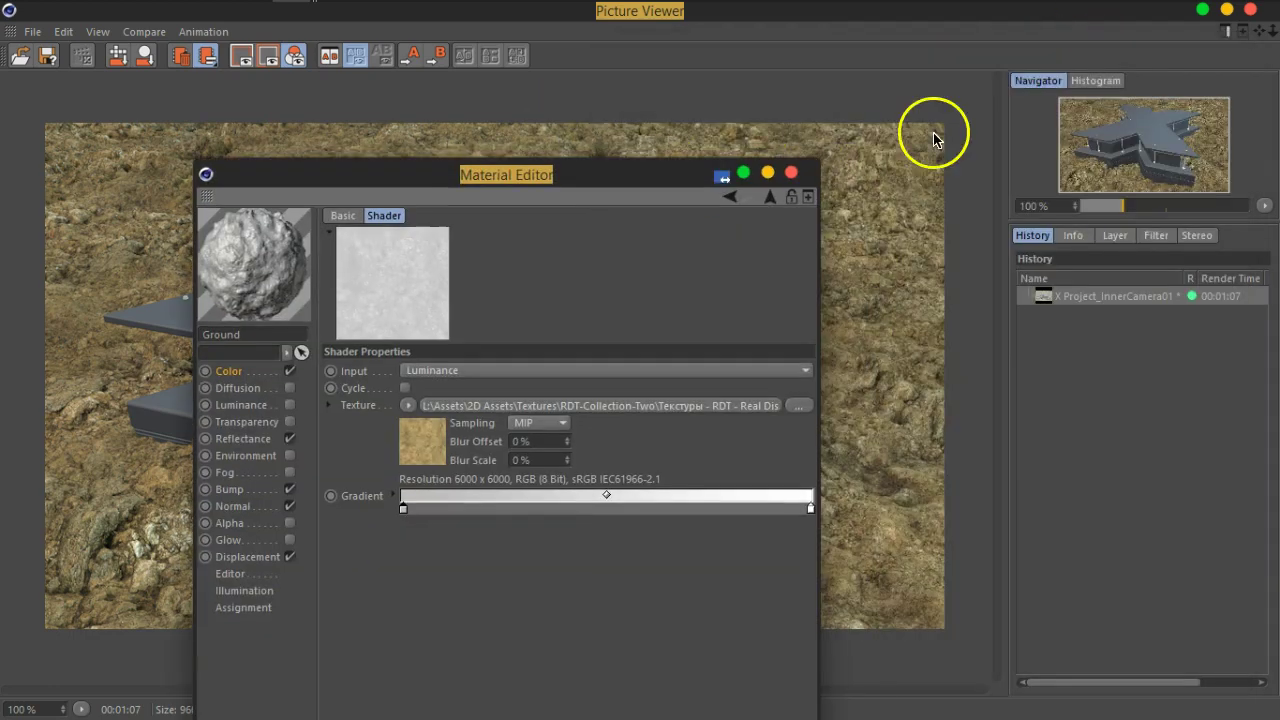
pyautogui.click(1250, 9)
pyautogui.moveTo(528, 190); pyautogui.dragTo(762, 192)
pyautogui.moveTo(866, 164); pyautogui.dragTo(951, 57)
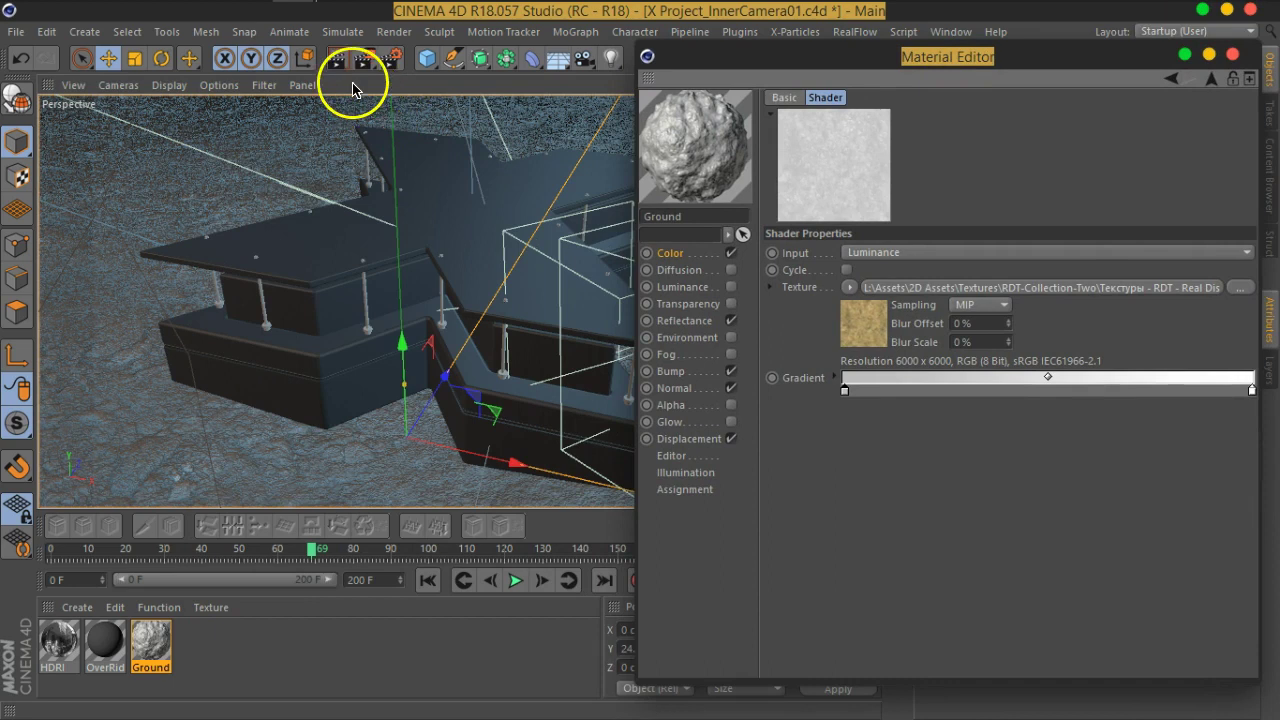
pyautogui.hotkey('ctrl', 'r')
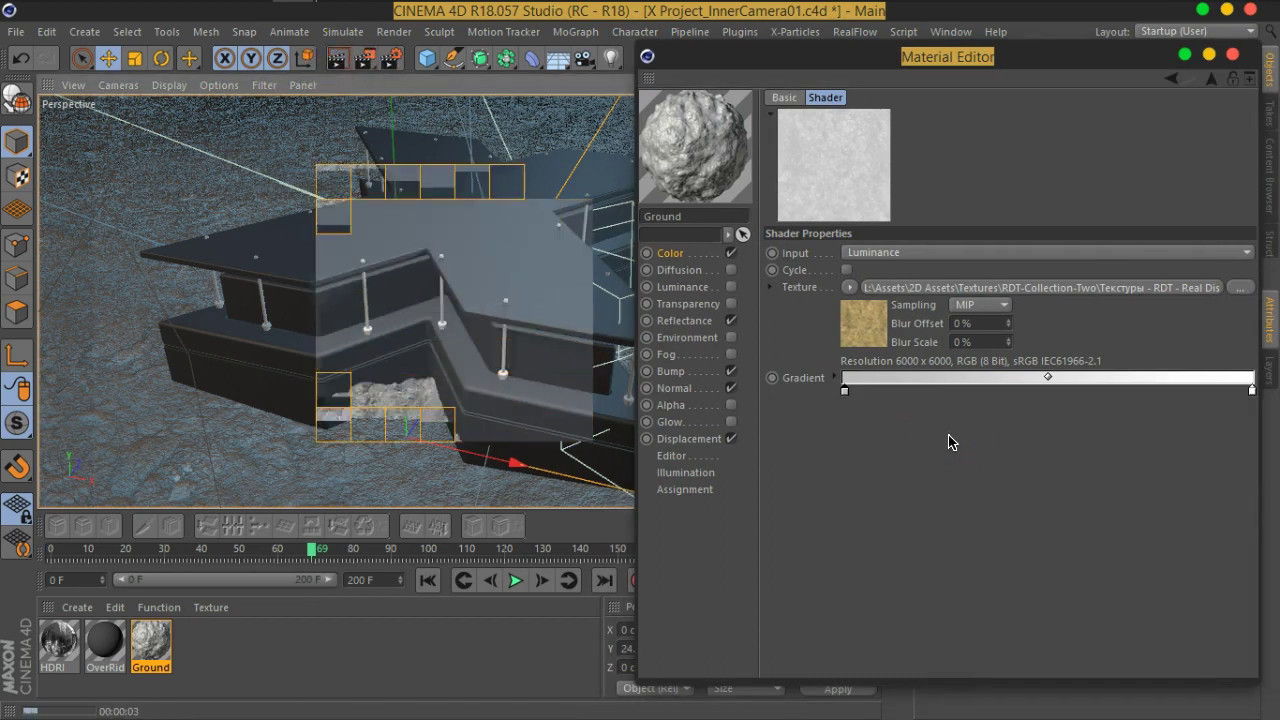
# Step: Brighten the Colorizer gradient's start knot to a V value of 87%
pyautogui.moveTo(946, 445); pyautogui.dragTo(848, 398)
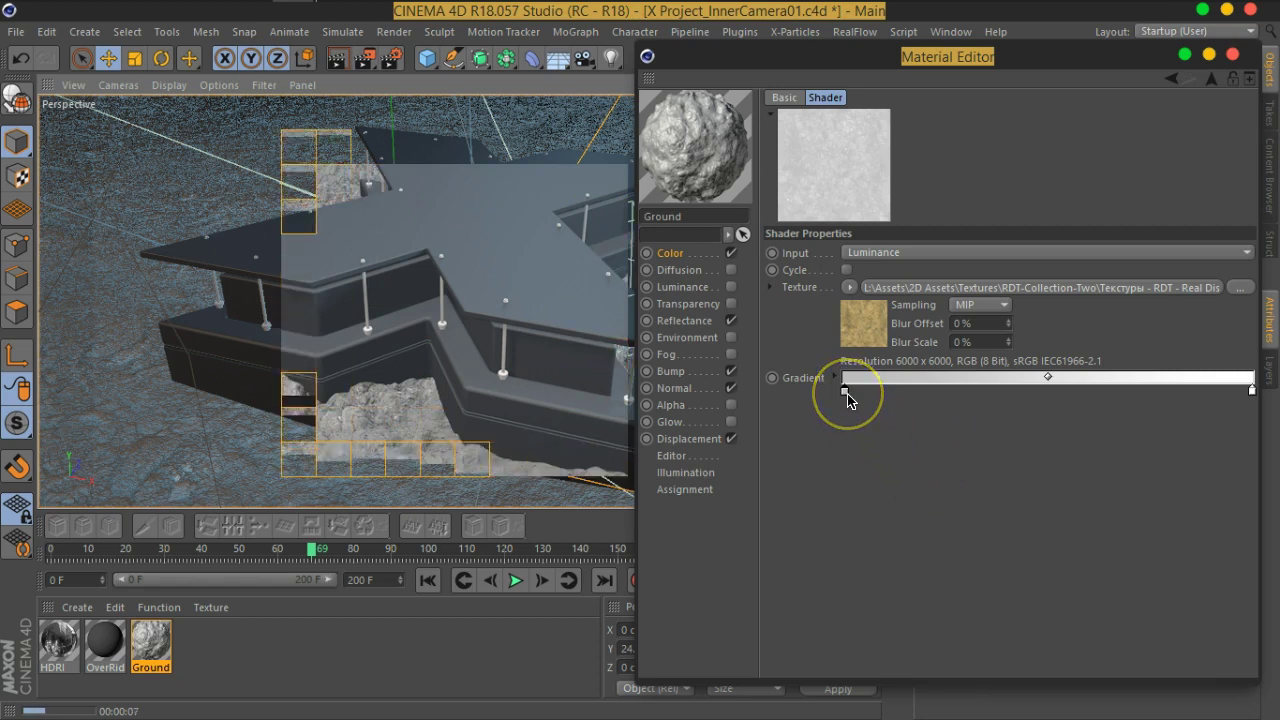
pyautogui.doubleClick(848, 398)
pyautogui.moveTo(903, 432); pyautogui.dragTo(952, 444)
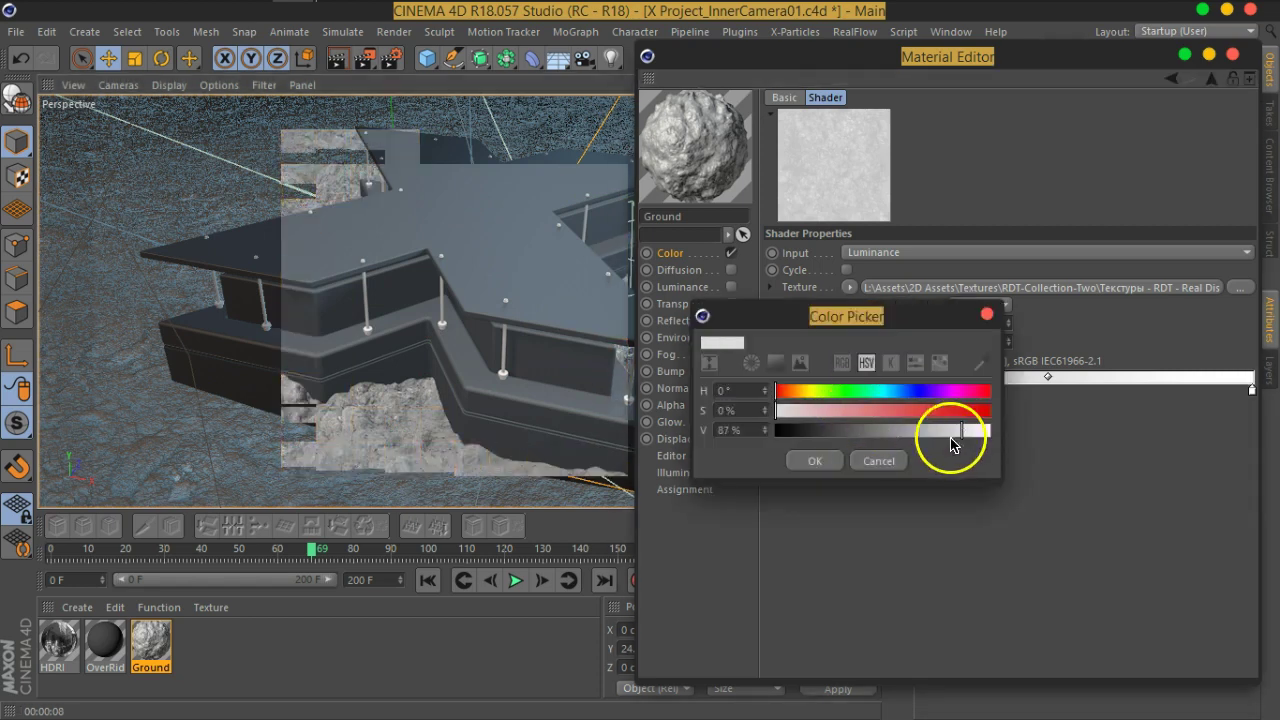
pyautogui.click(818, 463)
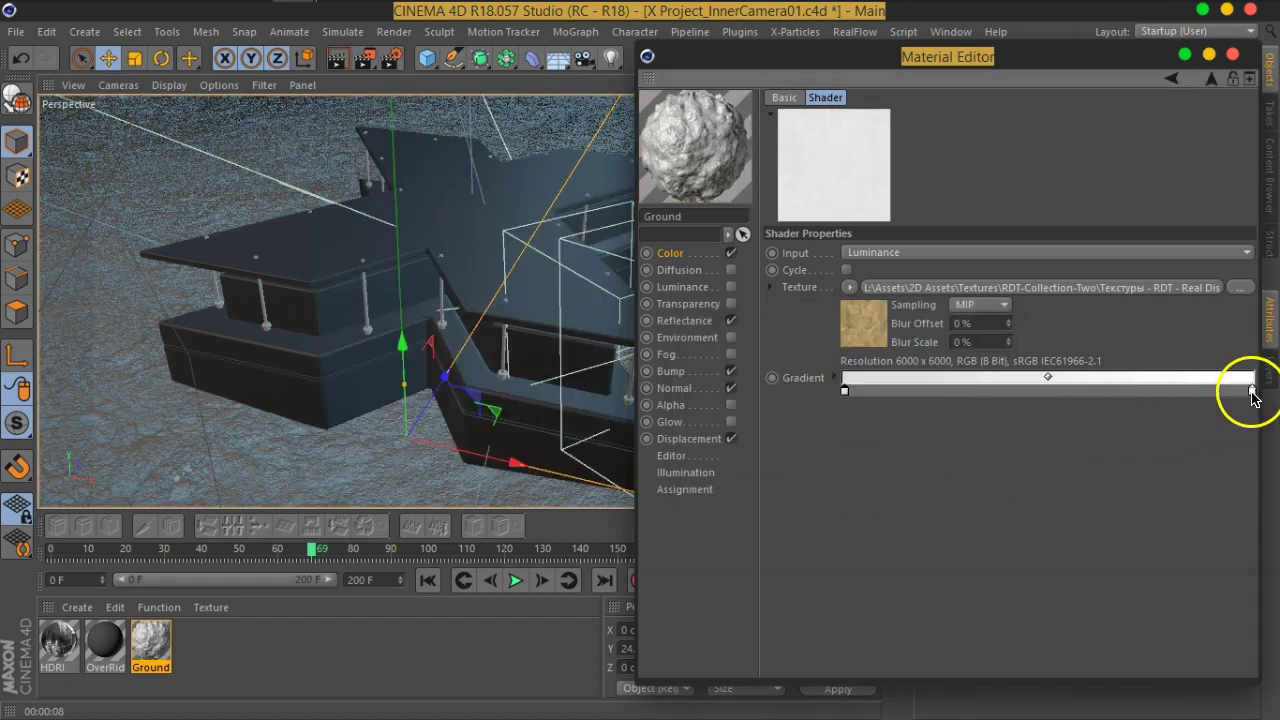
# Step: Brighten the gradient's start knot further to nearly white and render the perspective view
pyautogui.click(1252, 392)
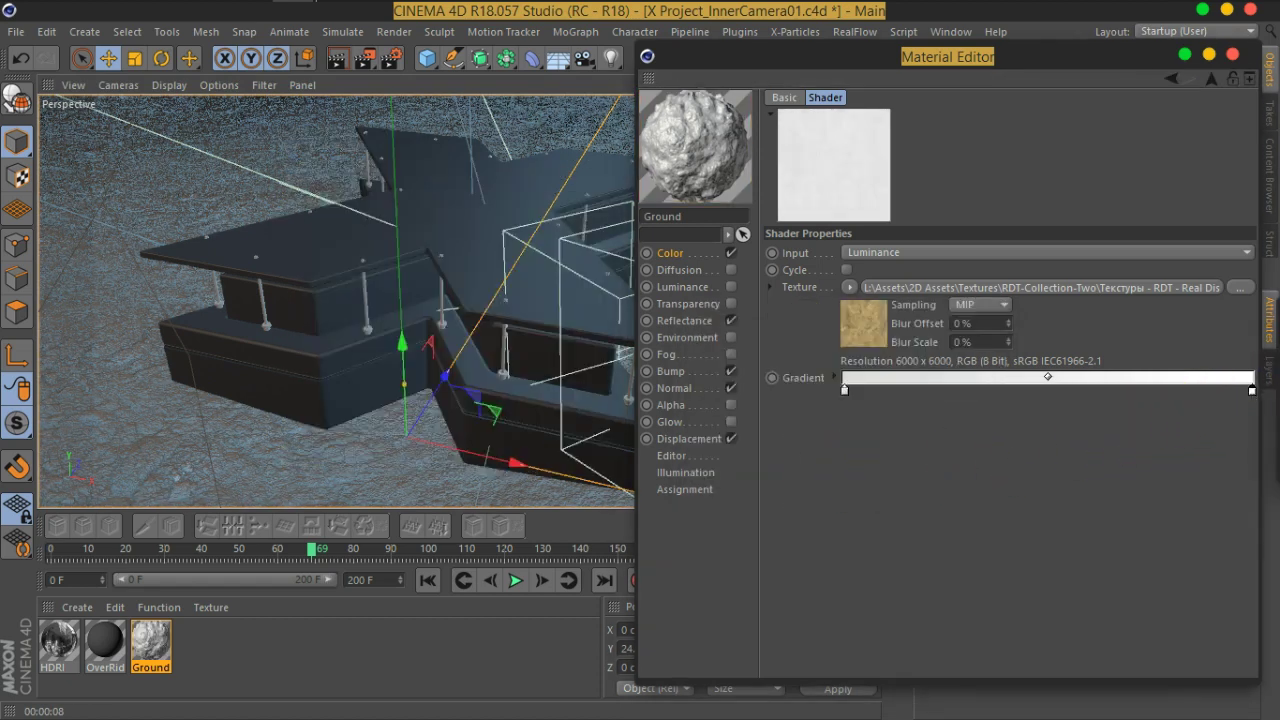
pyautogui.click(892, 450)
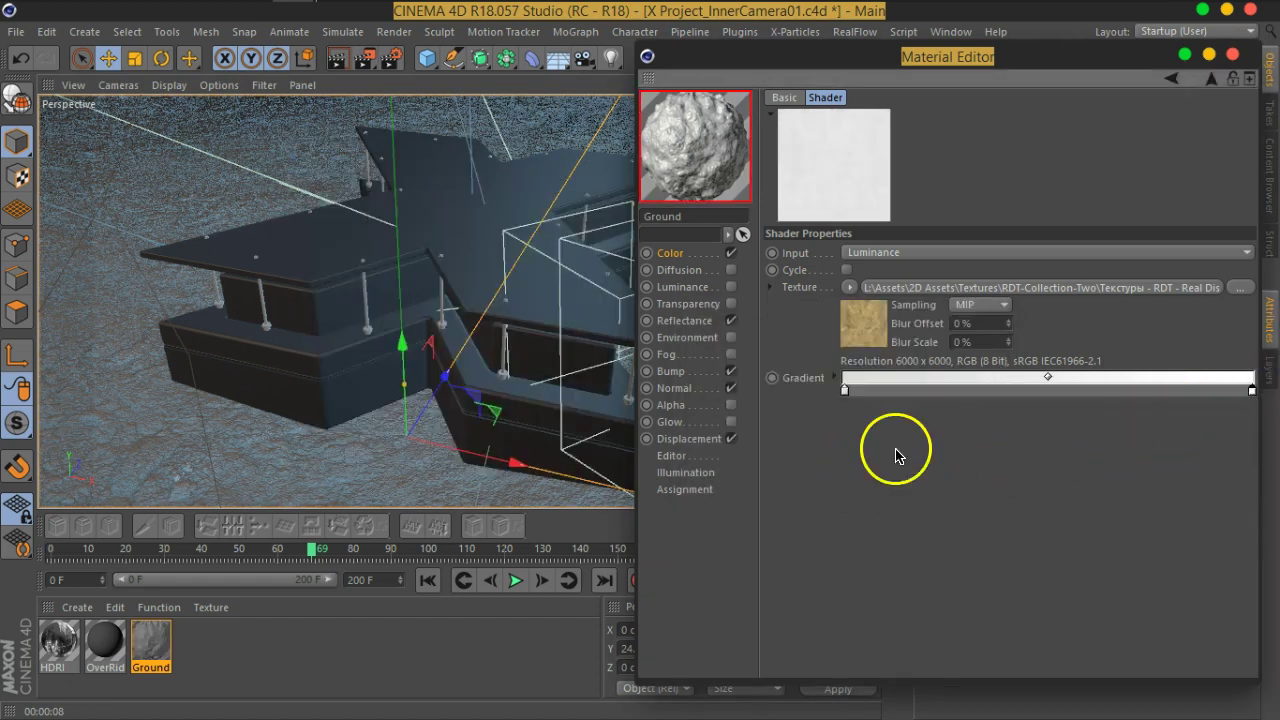
pyautogui.doubleClick(845, 392)
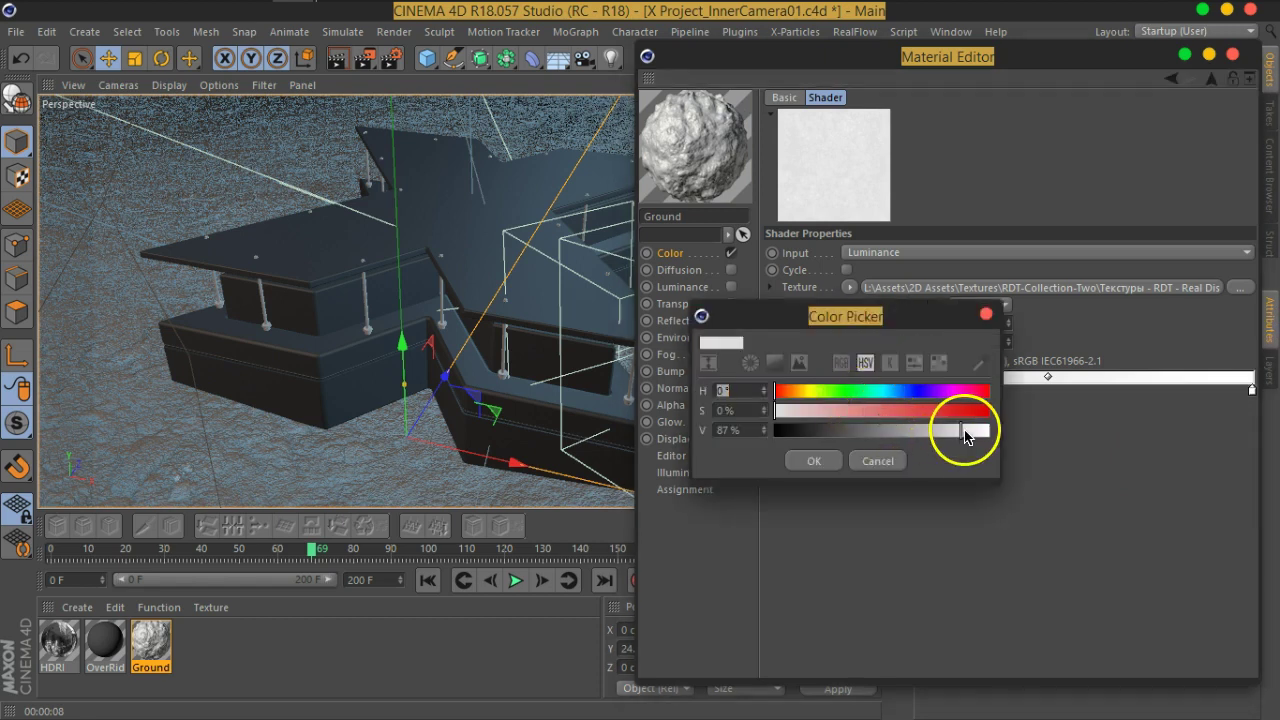
pyautogui.moveTo(965, 433); pyautogui.dragTo(982, 430)
pyautogui.click(818, 460)
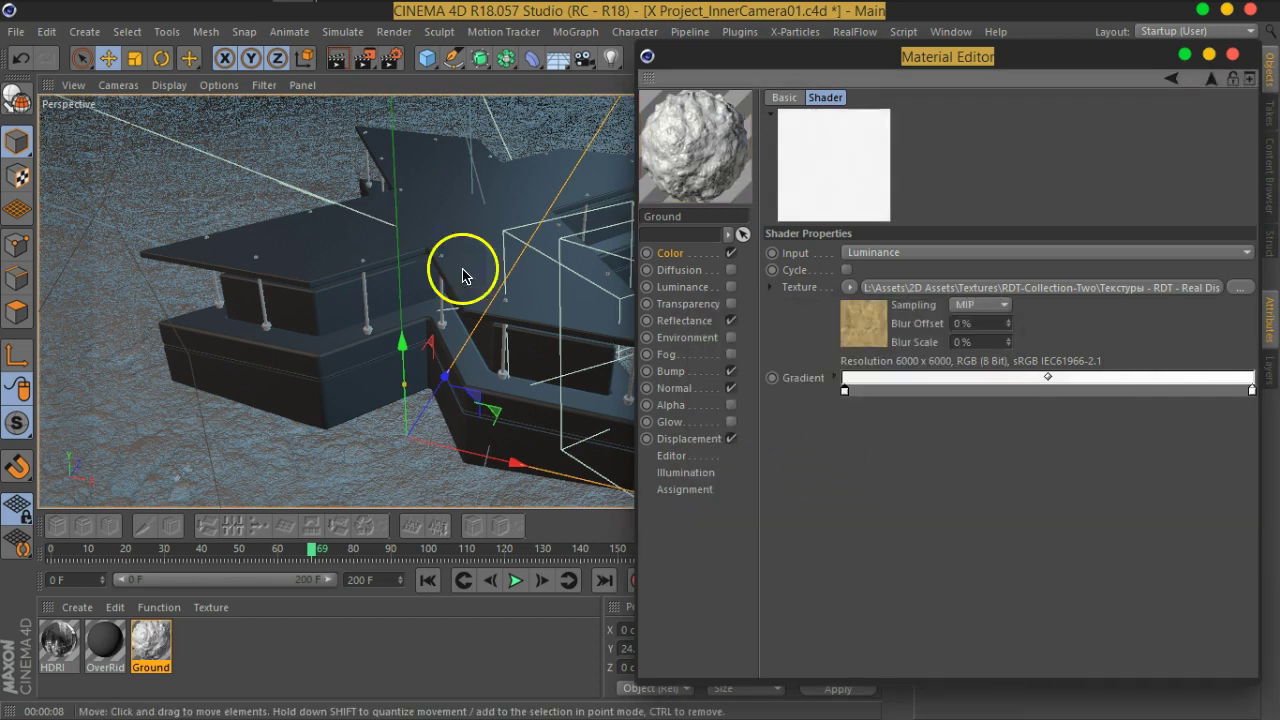
pyautogui.click(336, 57)
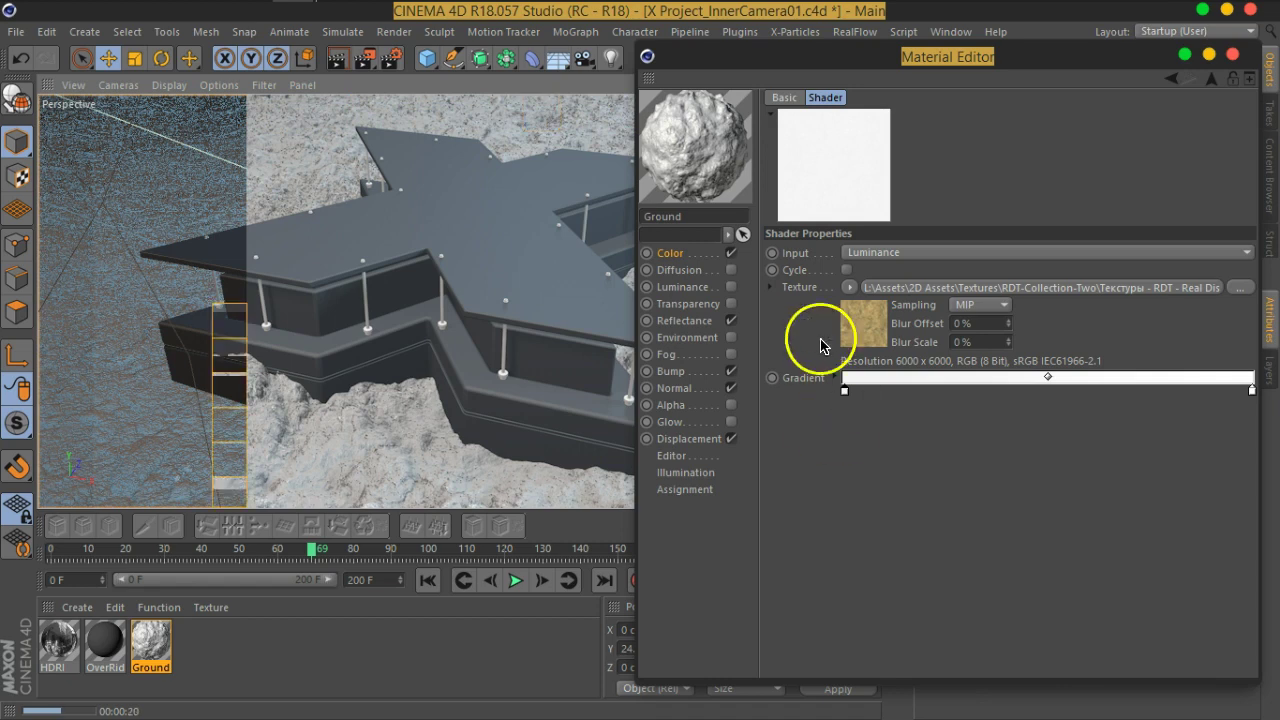
# Step: Copy the Colorizer shader from the Texture setting of the Ground material's Color channel
pyautogui.moveTo(845, 68); pyautogui.dragTo(1125, 127)
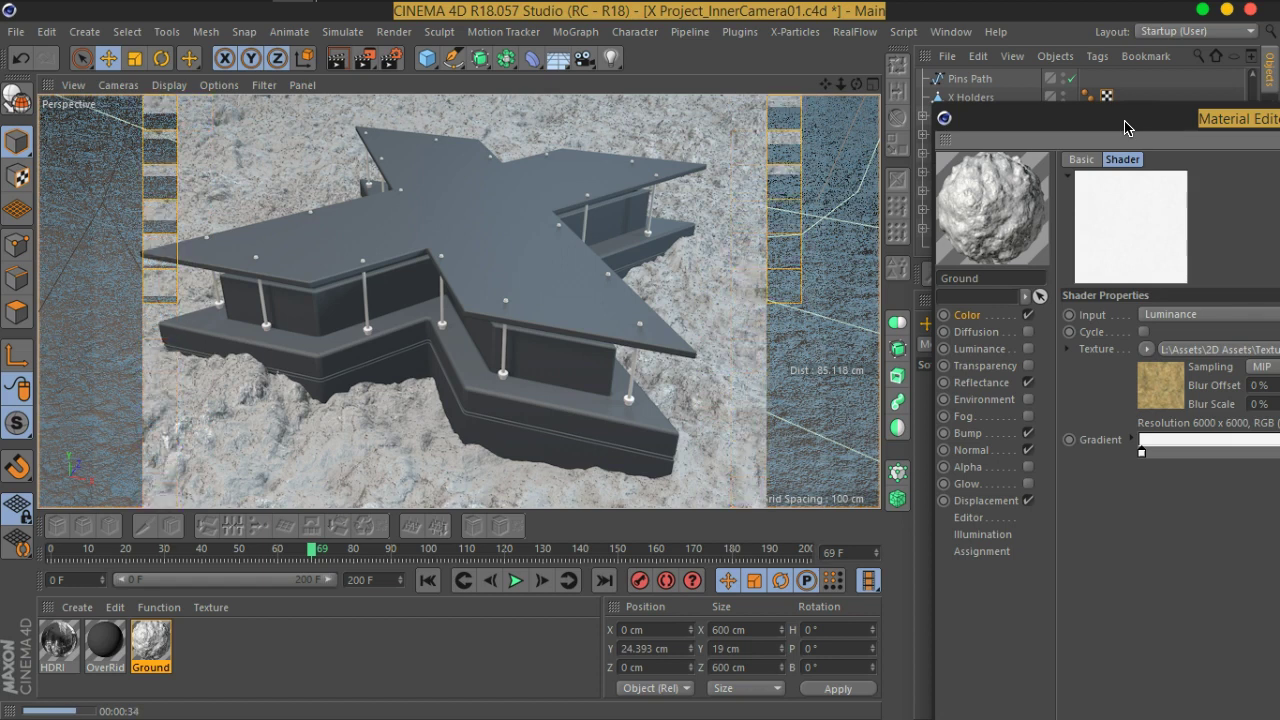
pyautogui.moveTo(1125, 127); pyautogui.dragTo(760, 40)
pyautogui.click(618, 295)
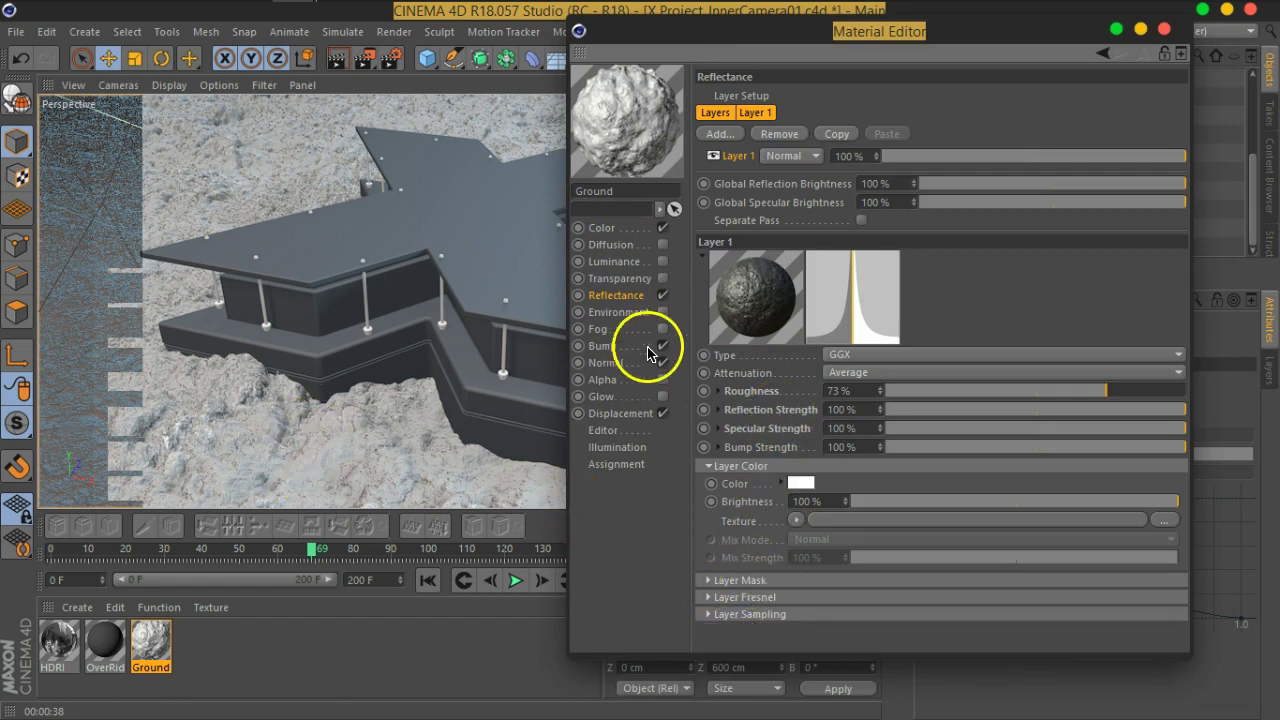
pyautogui.click(656, 264)
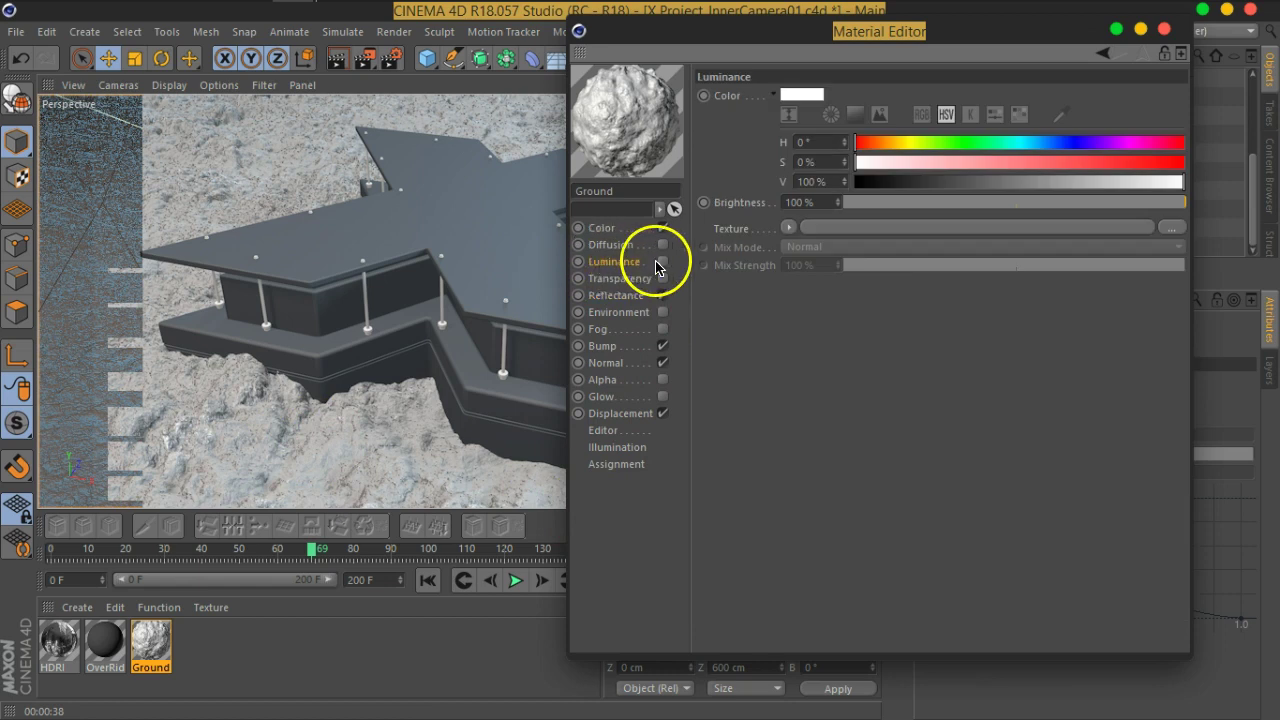
pyautogui.click(610, 228)
pyautogui.rightClick(744, 240)
pyautogui.rightClick(737, 235)
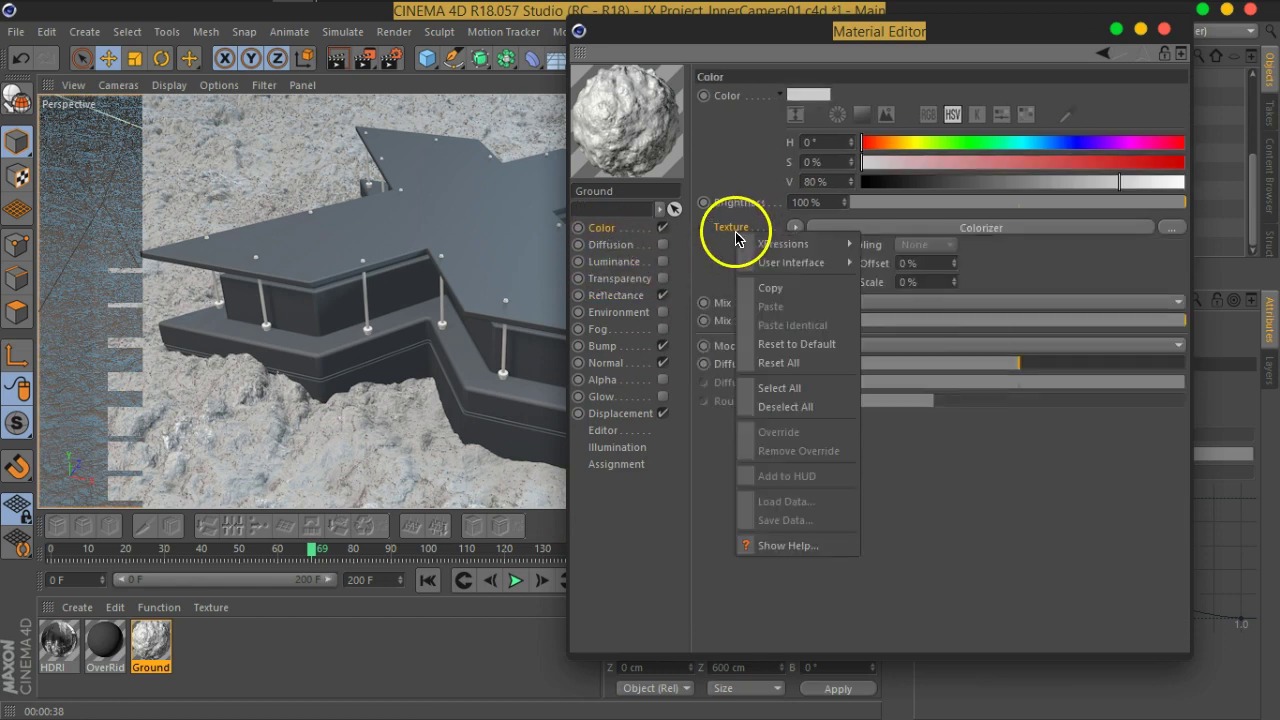
pyautogui.click(766, 288)
# Step: Enable the Ground material's Luminance channel and paste the copied Colorizer shader as its texture
pyautogui.click(662, 262)
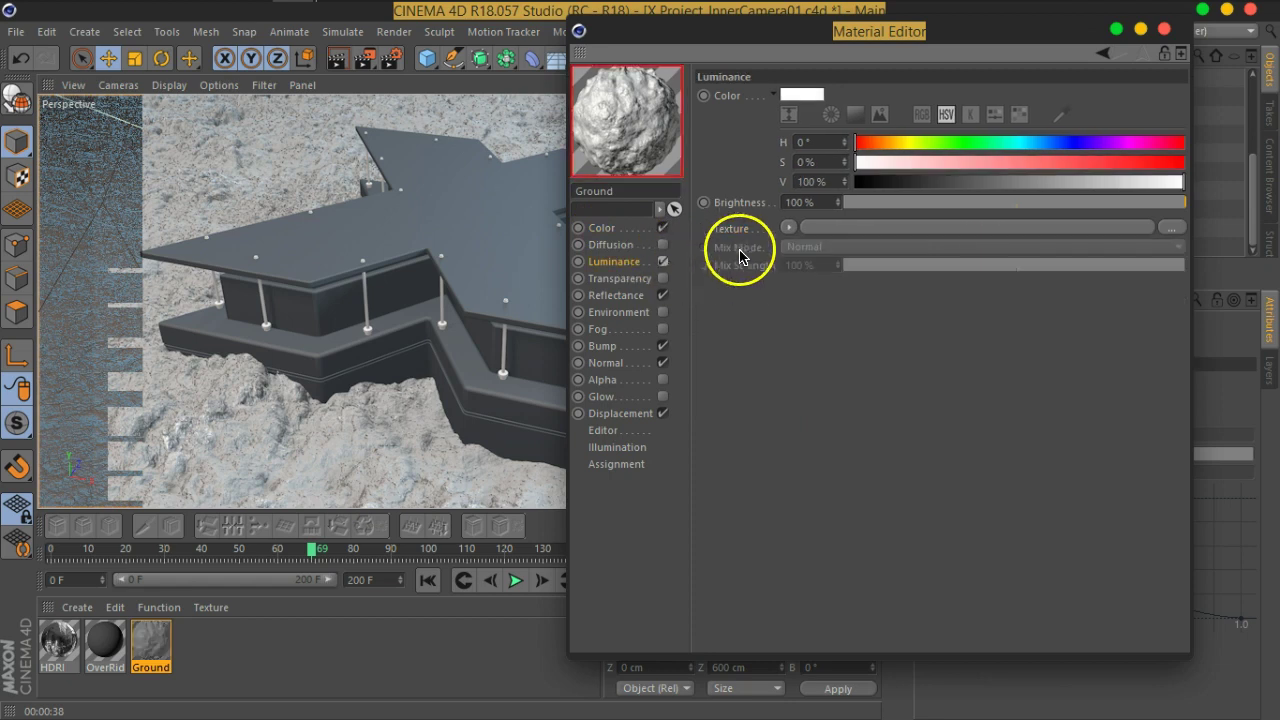
pyautogui.rightClick(730, 237)
pyautogui.click(763, 312)
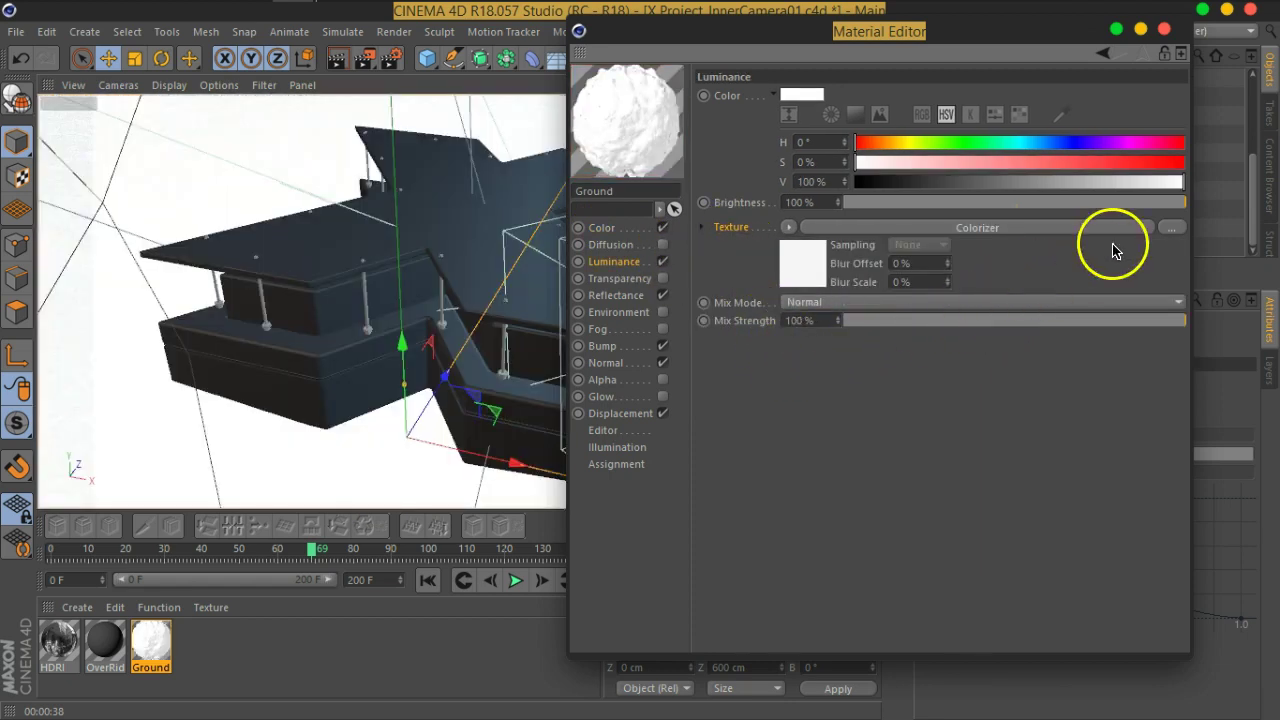
# Step: Set the Luminance channel's mix mode to Multiply with a color V of 80%, and render the view
pyautogui.click(900, 303)
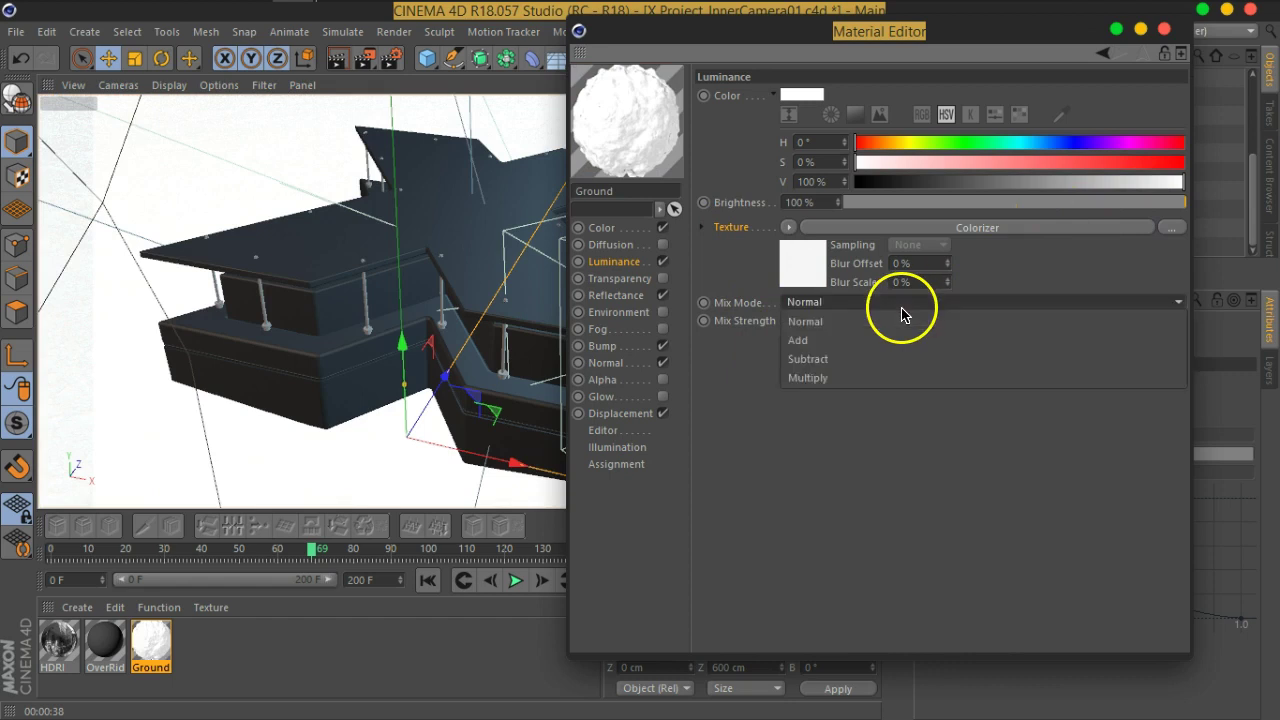
pyautogui.click(866, 378)
pyautogui.moveTo(1148, 182); pyautogui.dragTo(1116, 190)
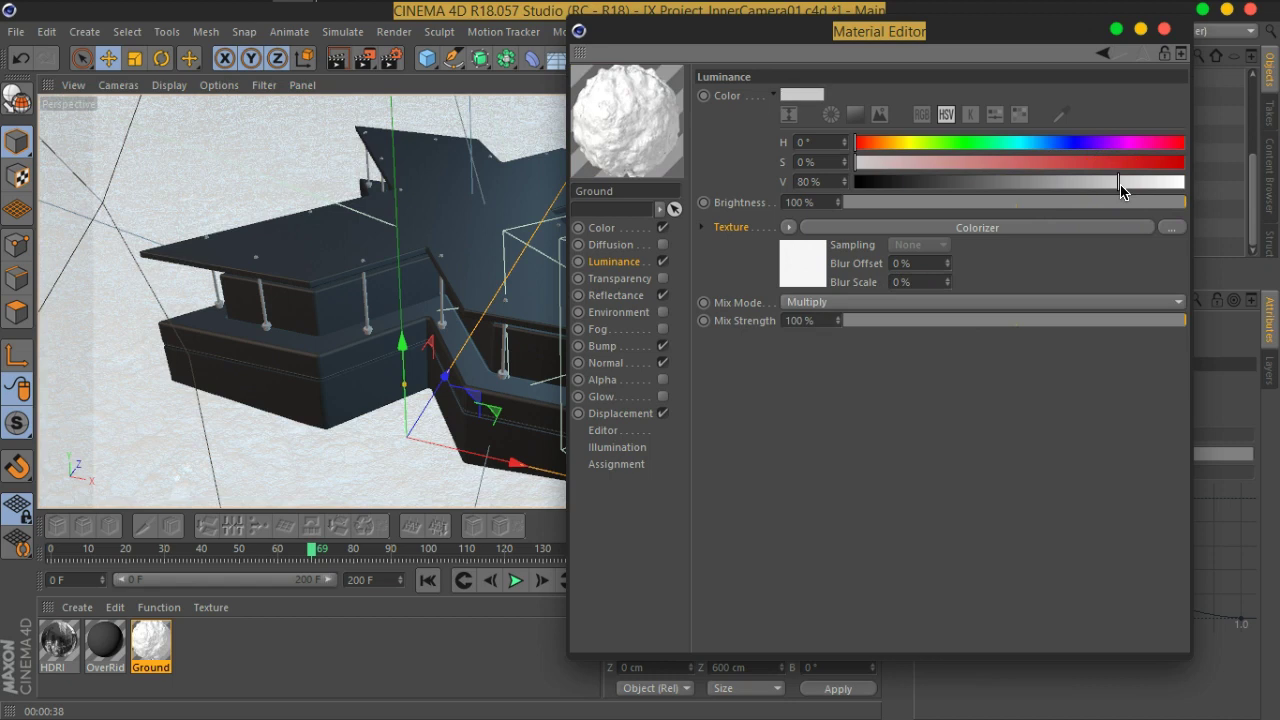
pyautogui.click(336, 58)
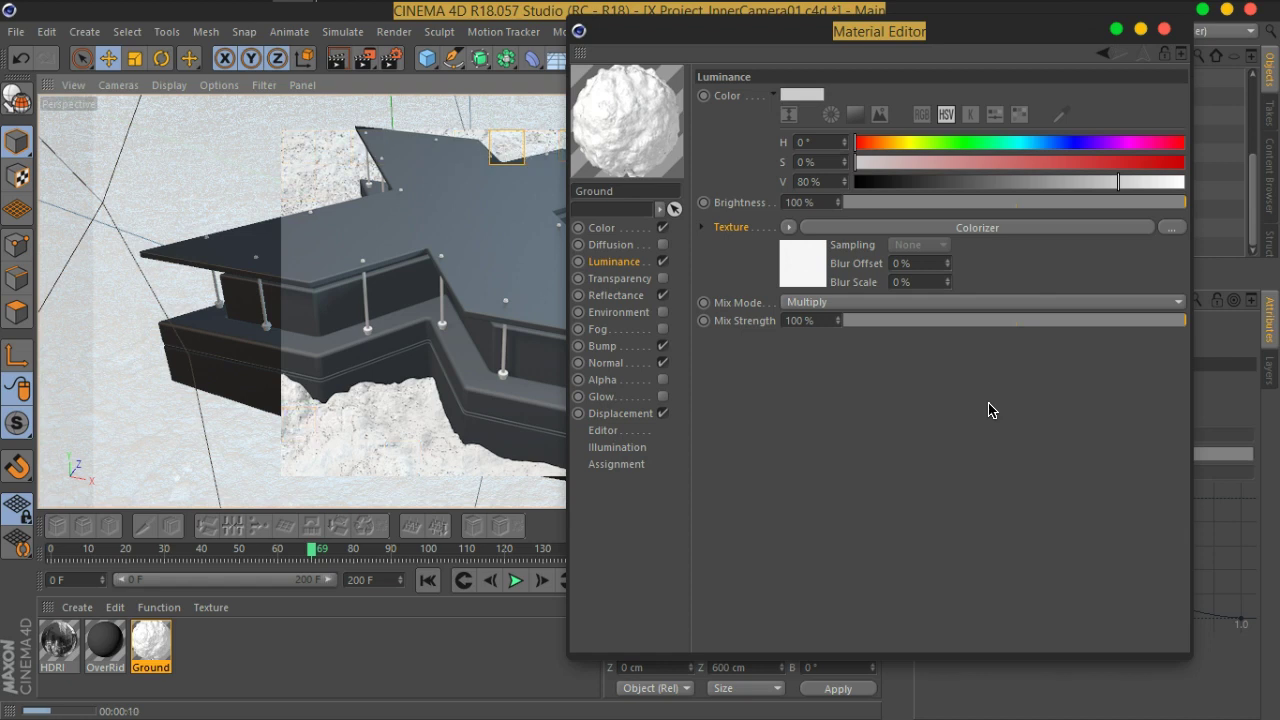
# Step: Disable the Luminance channel and replace the Color channel's Colorizer with the bitmap texture copied from inside it
pyautogui.click(662, 261)
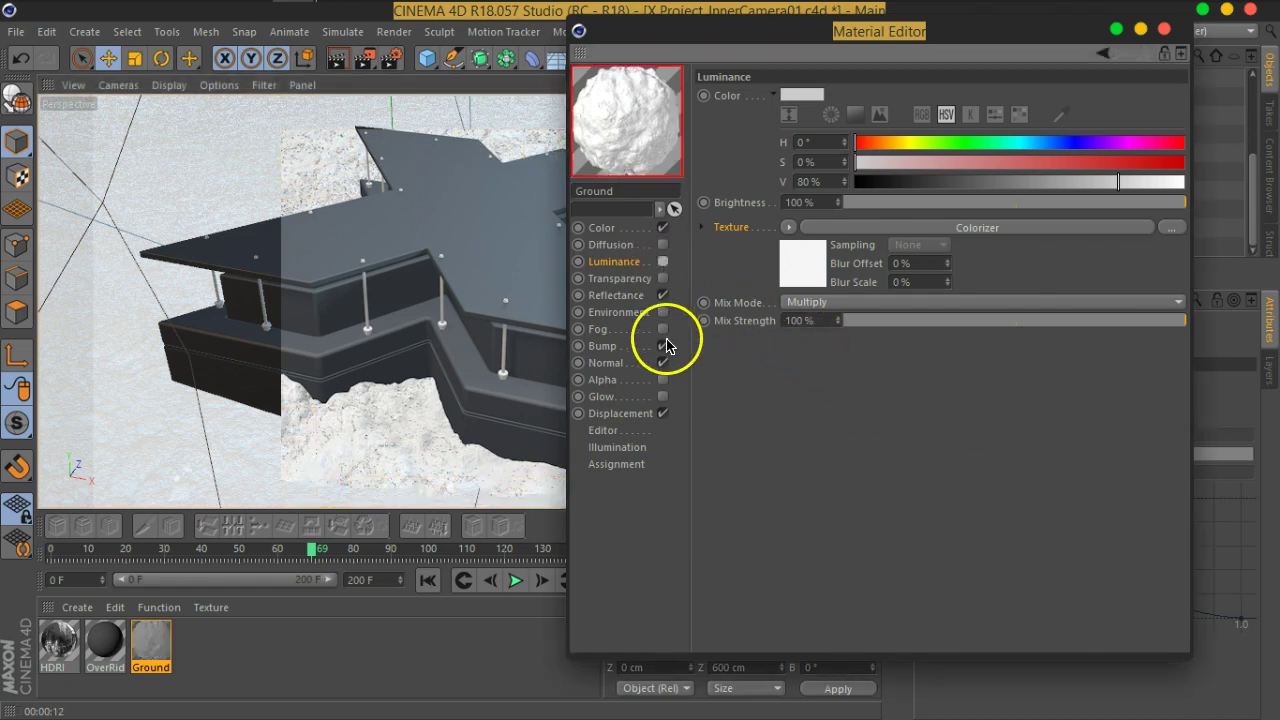
pyautogui.click(608, 228)
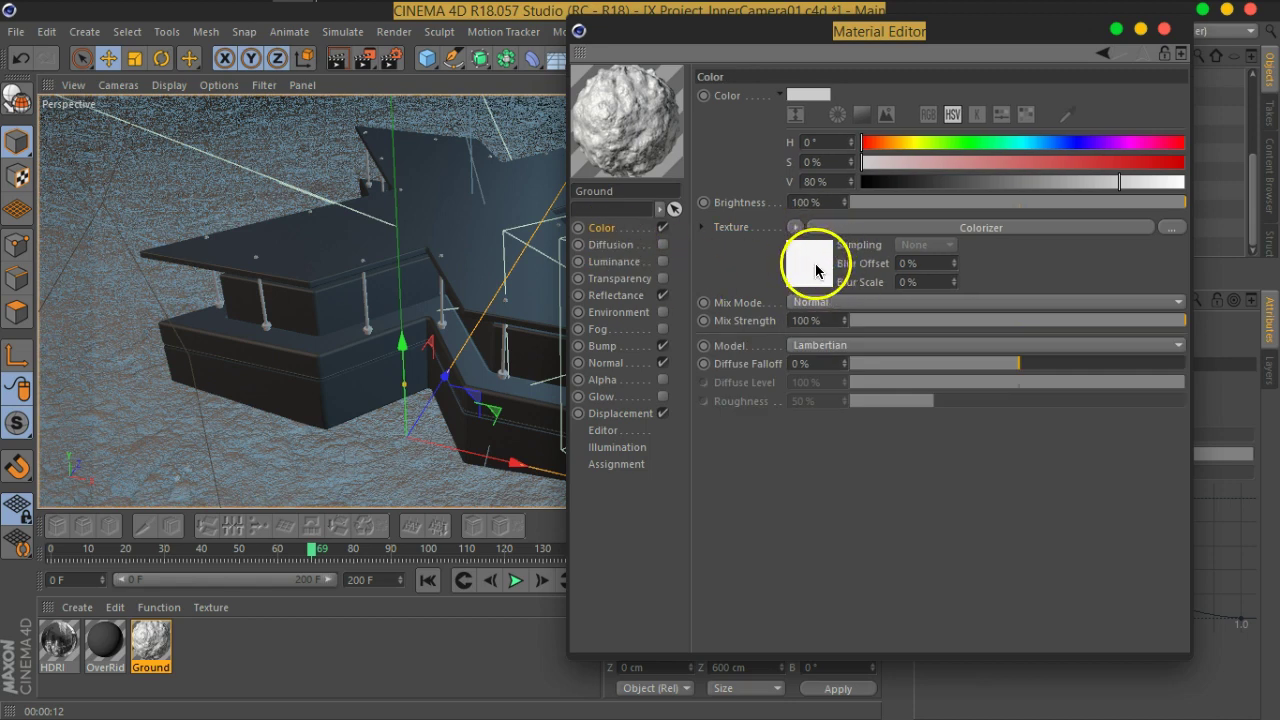
pyautogui.click(807, 252)
pyautogui.rightClick(738, 262)
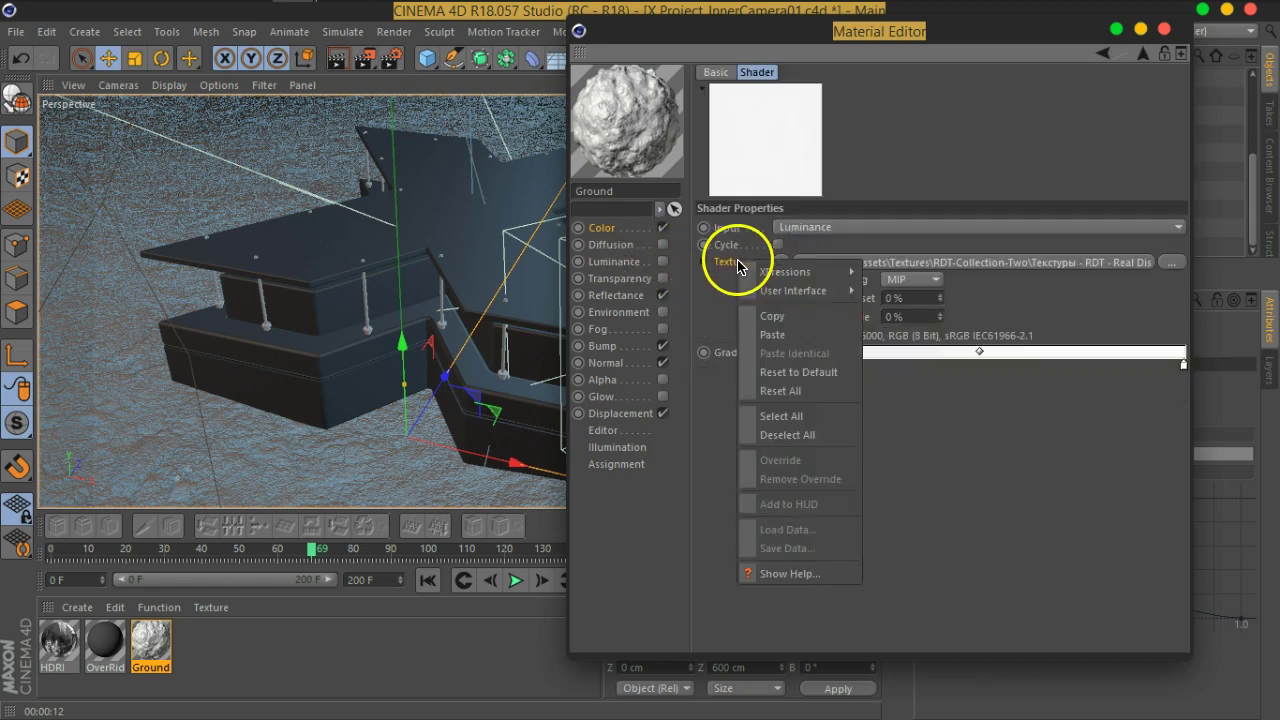
pyautogui.click(768, 316)
pyautogui.click(612, 230)
pyautogui.rightClick(726, 229)
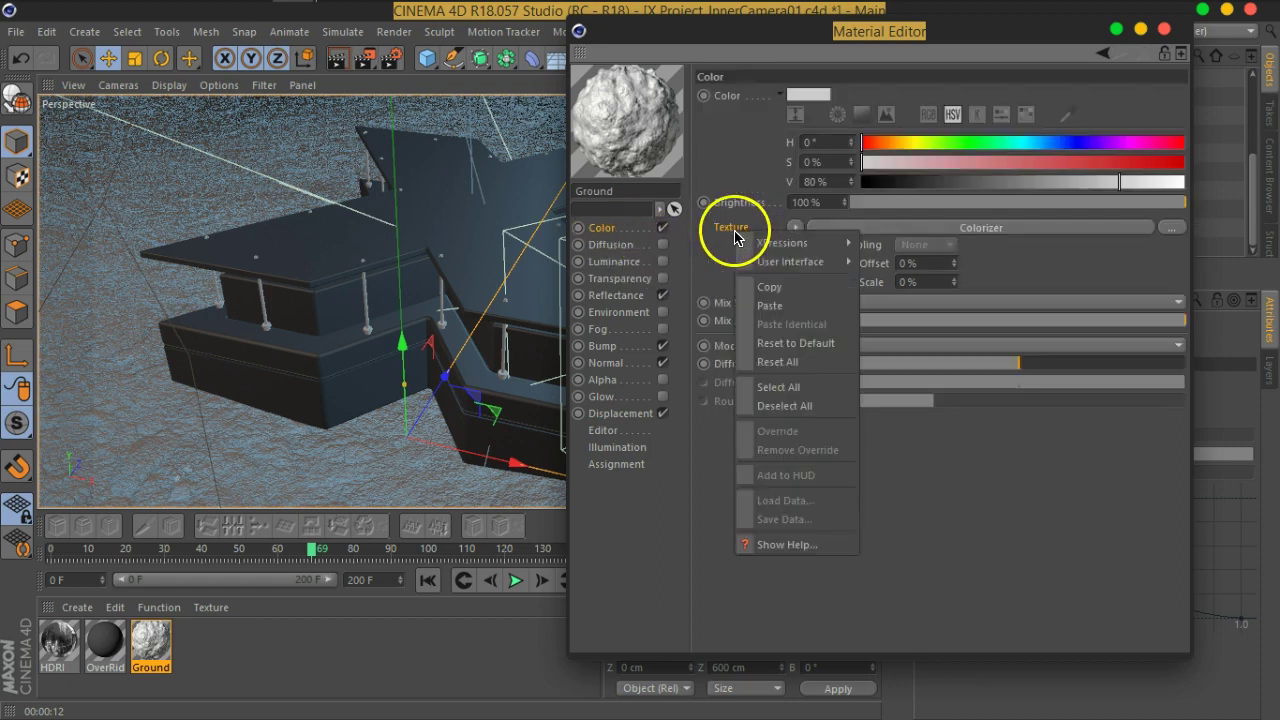
pyautogui.click(786, 286)
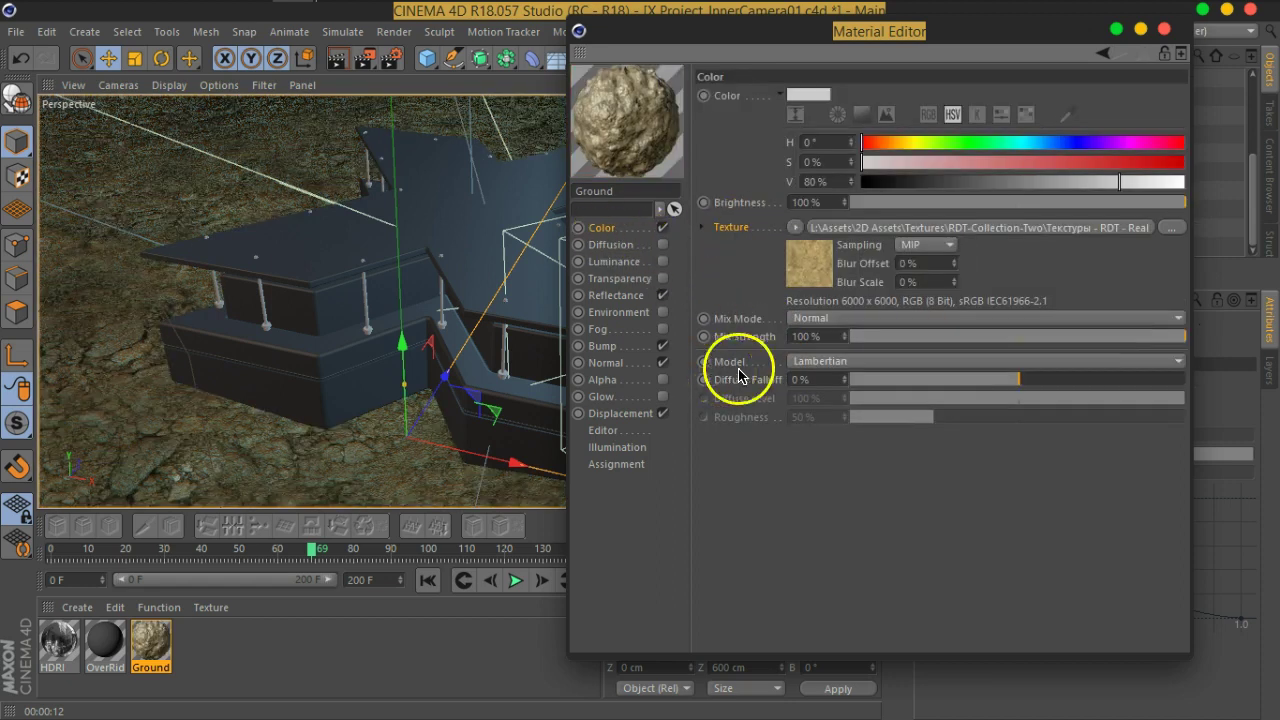
# Step: Set the Ground material's displacement height to 10 cm
pyautogui.click(630, 413)
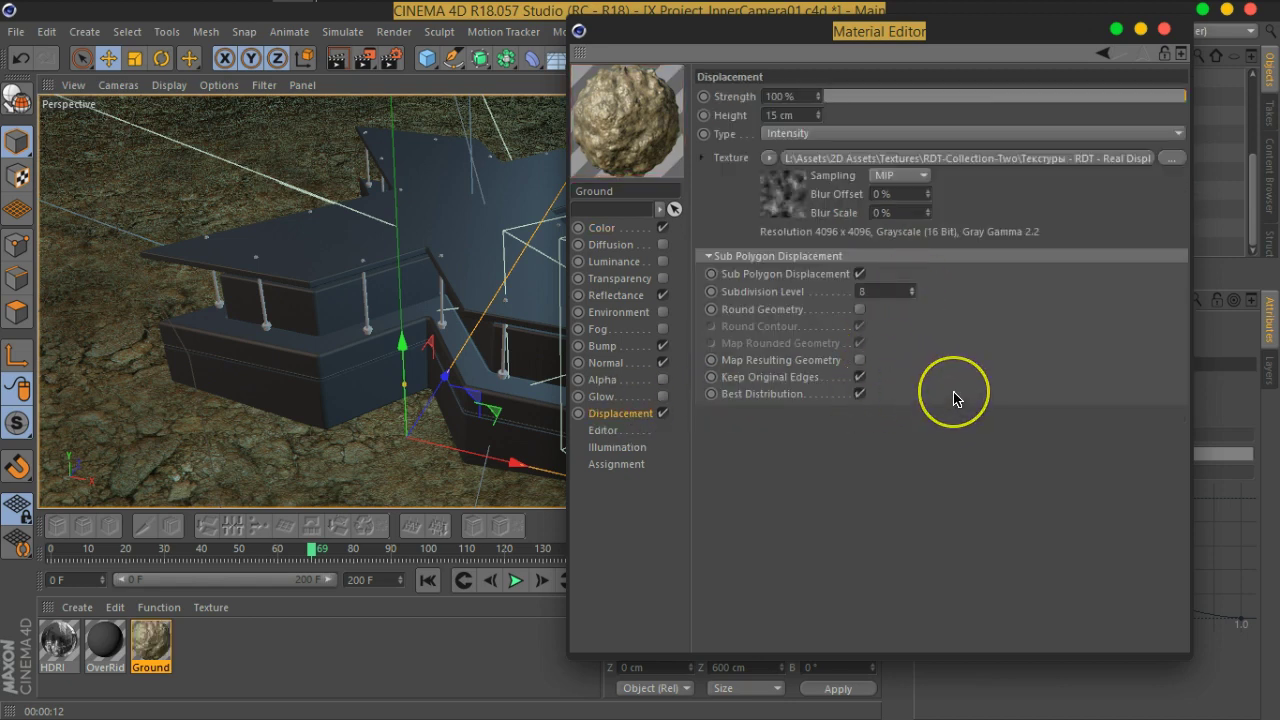
pyautogui.doubleClick(800, 115)
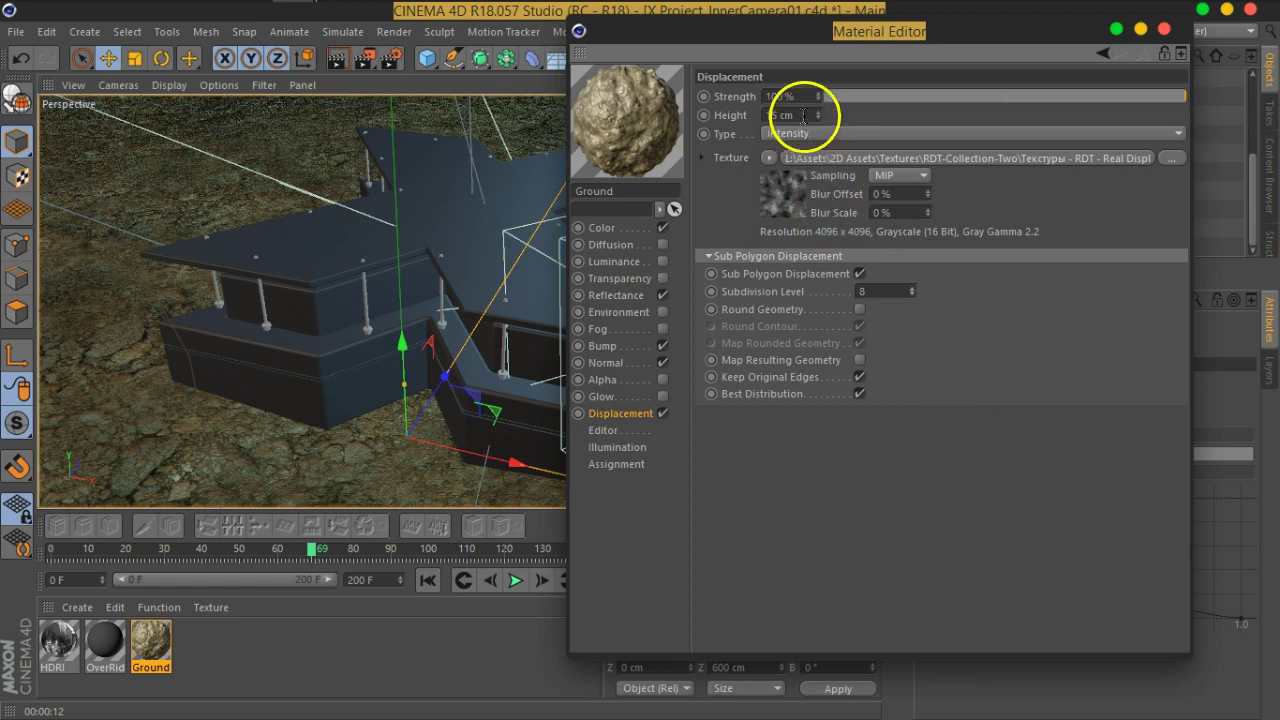
pyautogui.write('10')
pyautogui.press('Return')
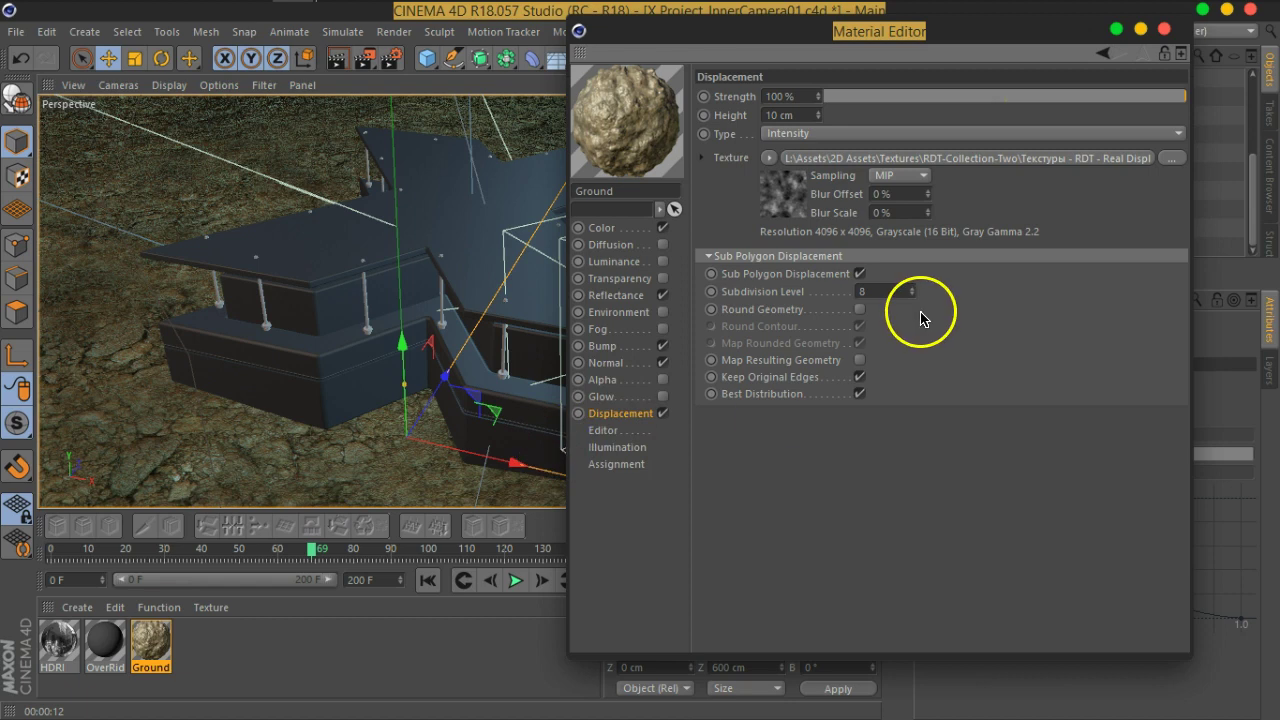
pyautogui.click(603, 227)
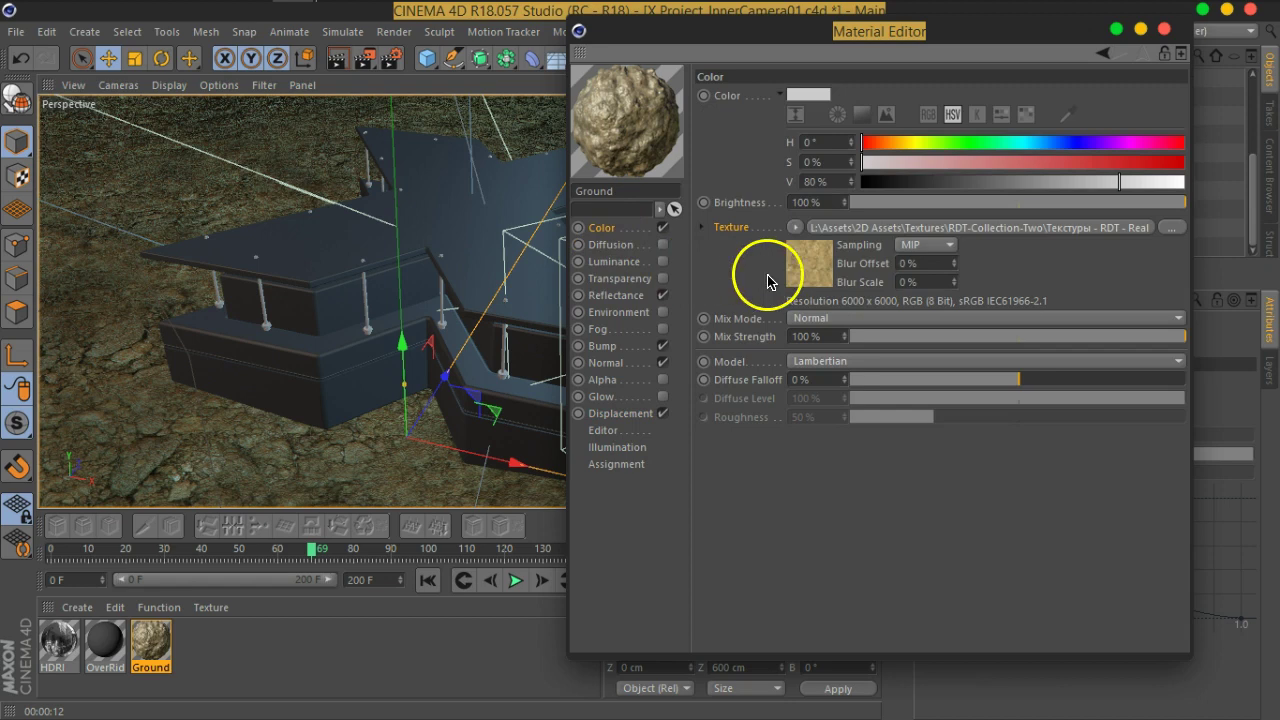
pyautogui.click(795, 227)
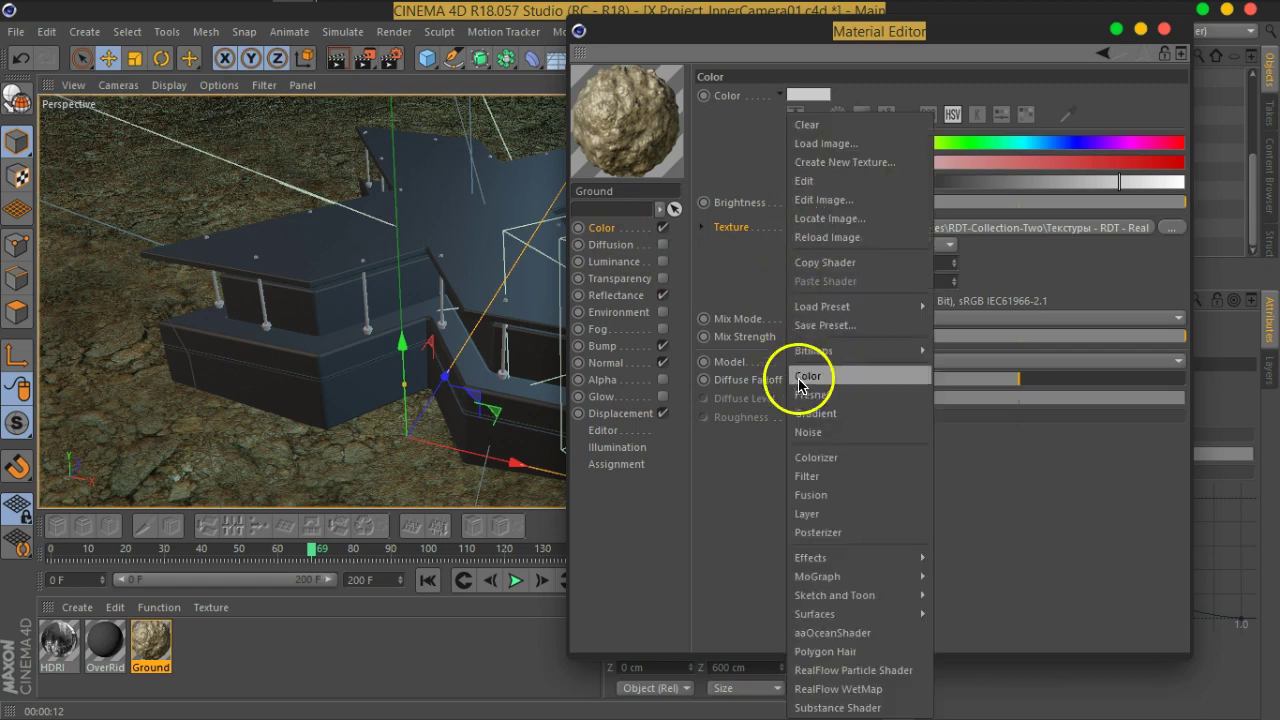
pyautogui.click(826, 460)
pyautogui.click(826, 263)
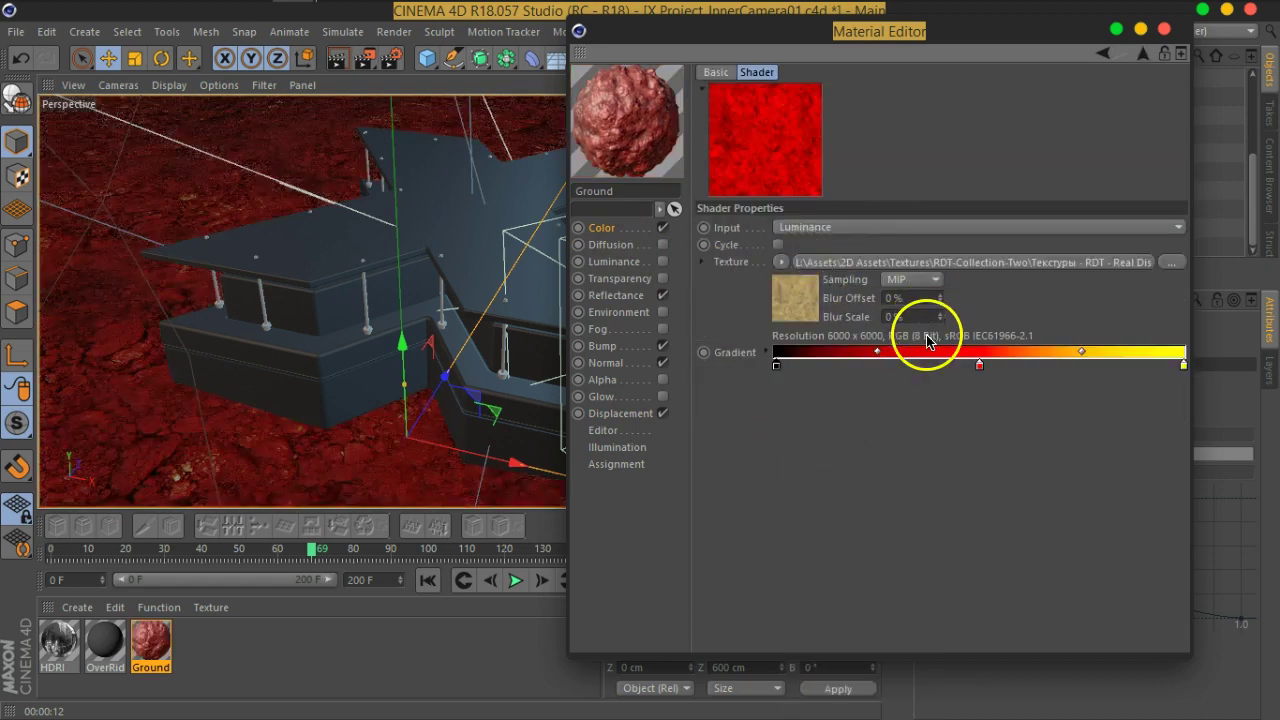
pyautogui.hotkey('ctrl', 'z')
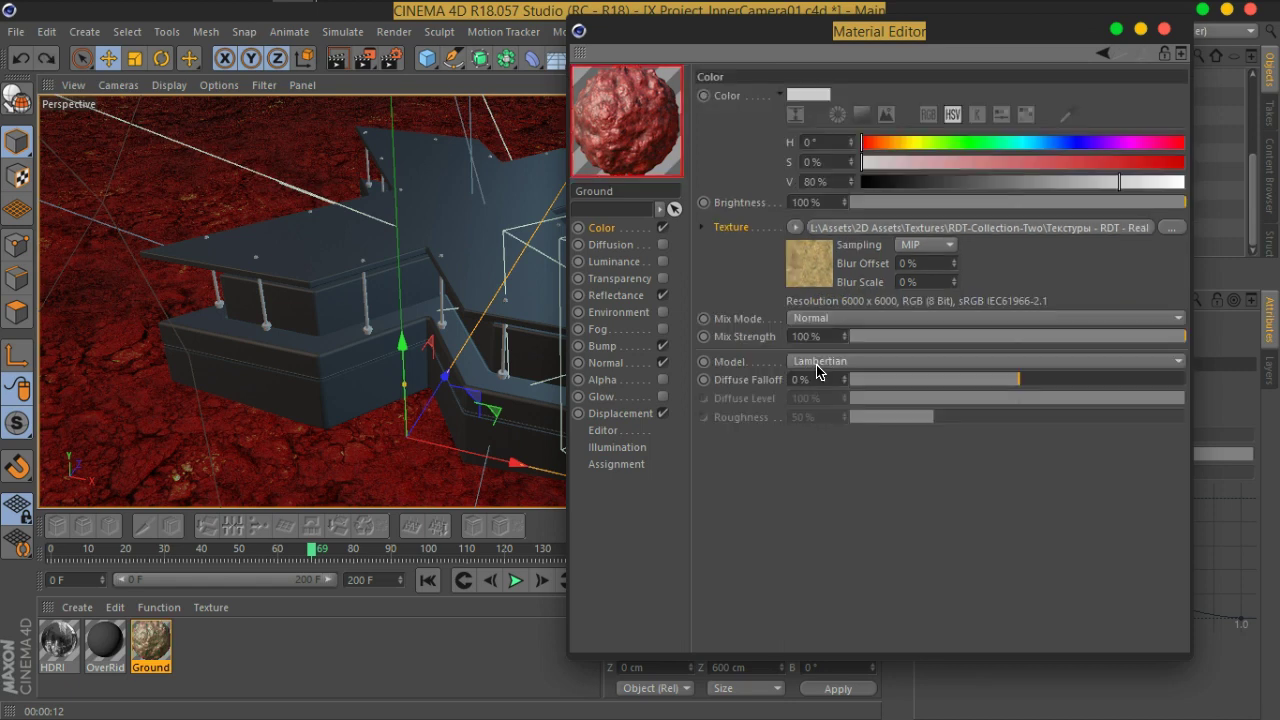
# Step: Wrap the Ground material's color texture in a Filter shader and set its saturation to -28%
pyautogui.click(796, 228)
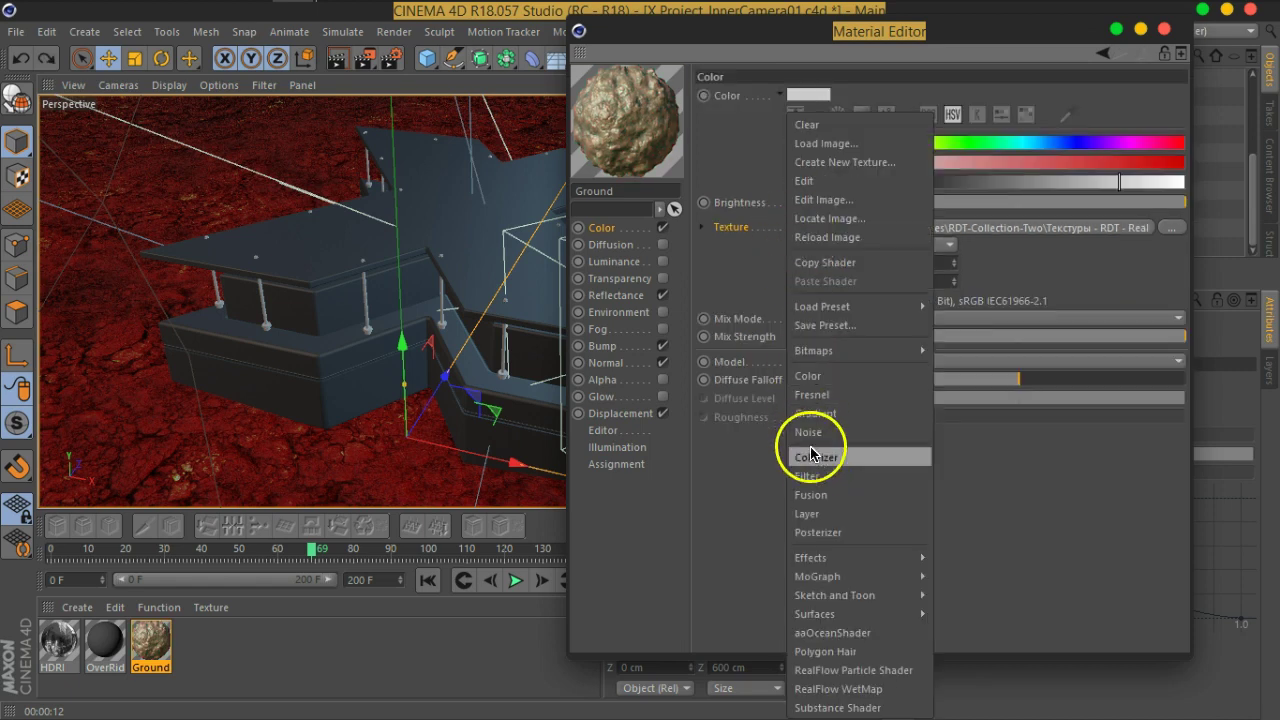
pyautogui.click(832, 476)
pyautogui.click(816, 268)
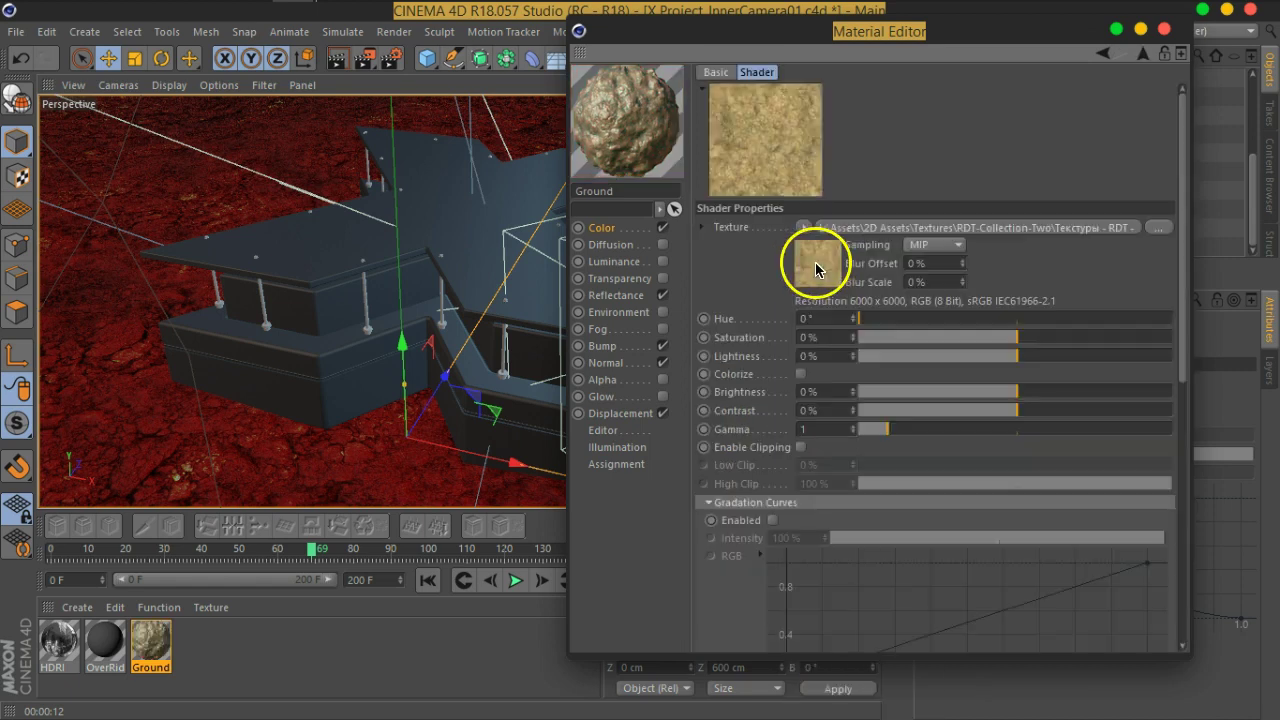
pyautogui.moveTo(971, 340); pyautogui.dragTo(955, 345)
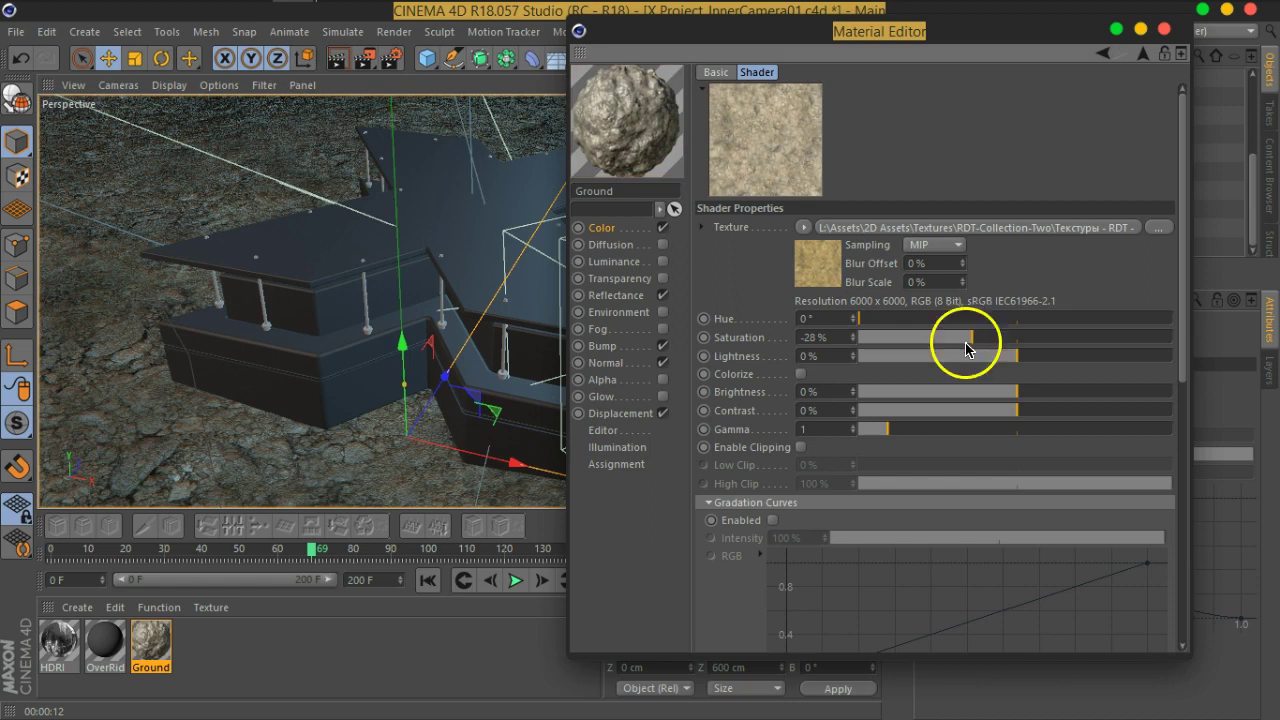
# Step: Set the roughness of the Ground material's reflectance Layer 1 to 34% and render the view
pyautogui.click(612, 297)
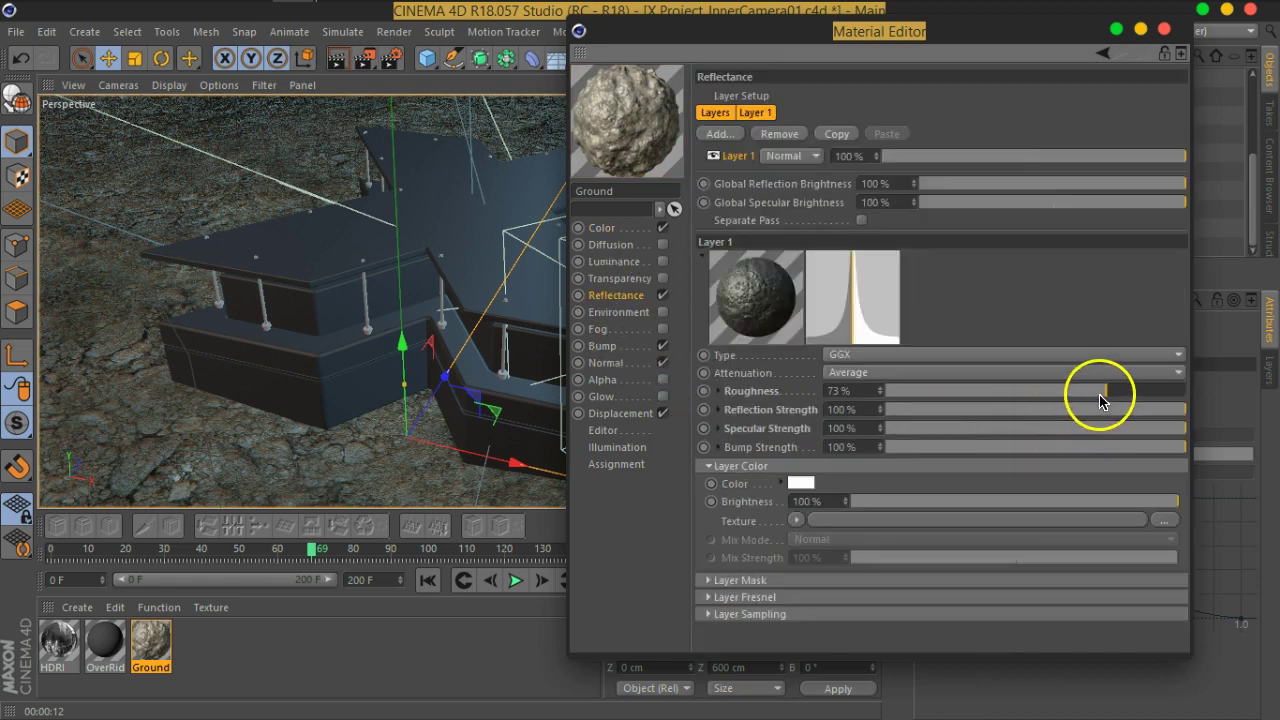
pyautogui.moveTo(1105, 398); pyautogui.dragTo(990, 396)
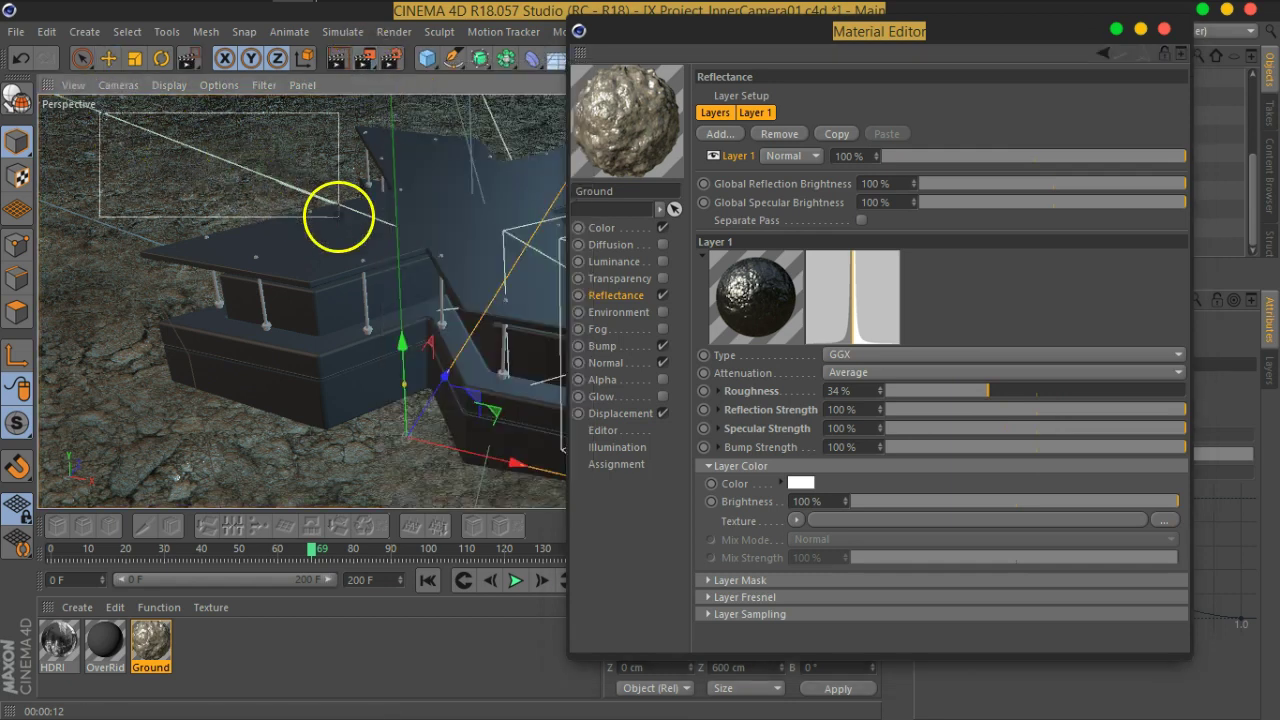
pyautogui.hotkey('ctrl', 'r')
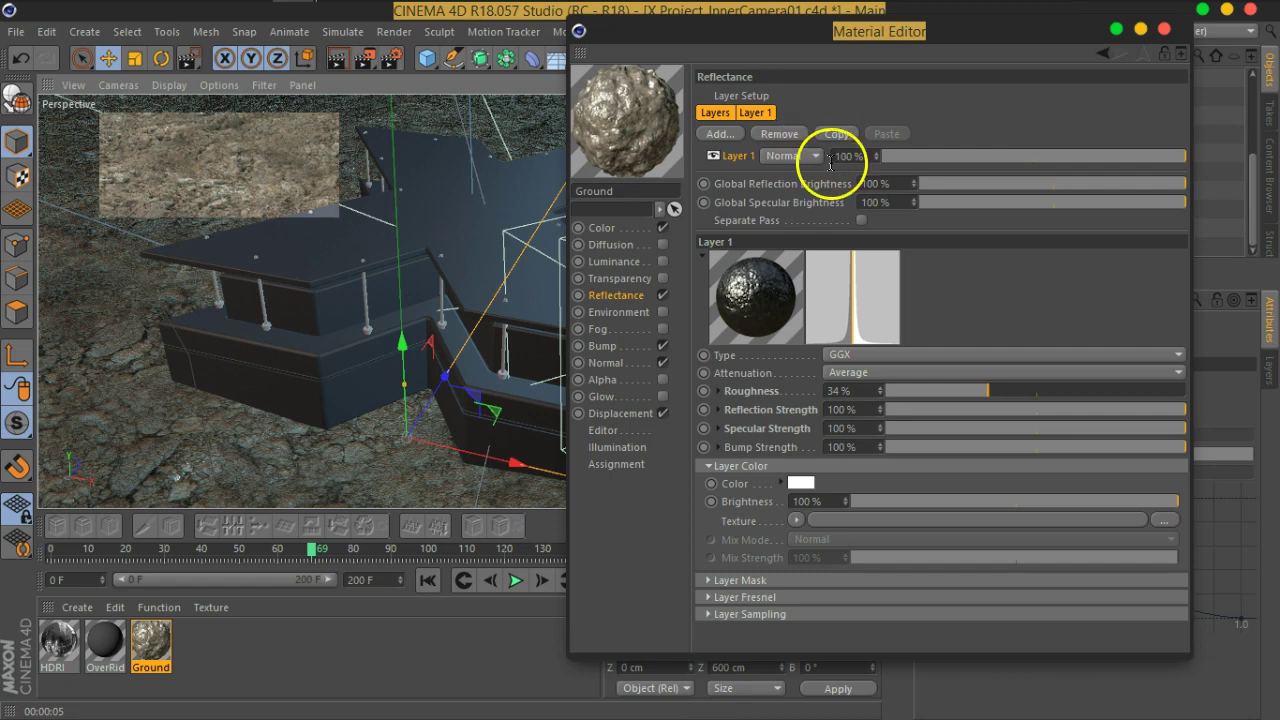
pyautogui.click(338, 62)
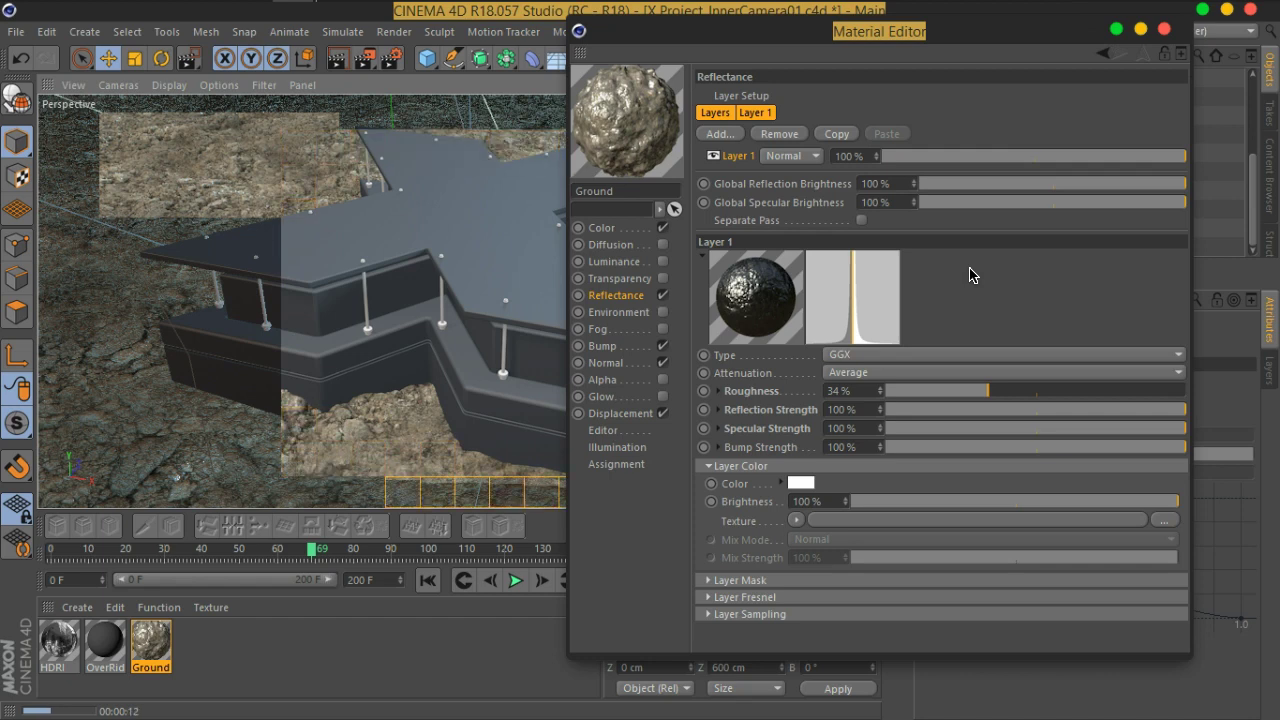
# Step: Set the gamma of the Color channel's Filter shader to 0.44 and render the view to check the ground
pyautogui.click(603, 227)
pyautogui.click(796, 276)
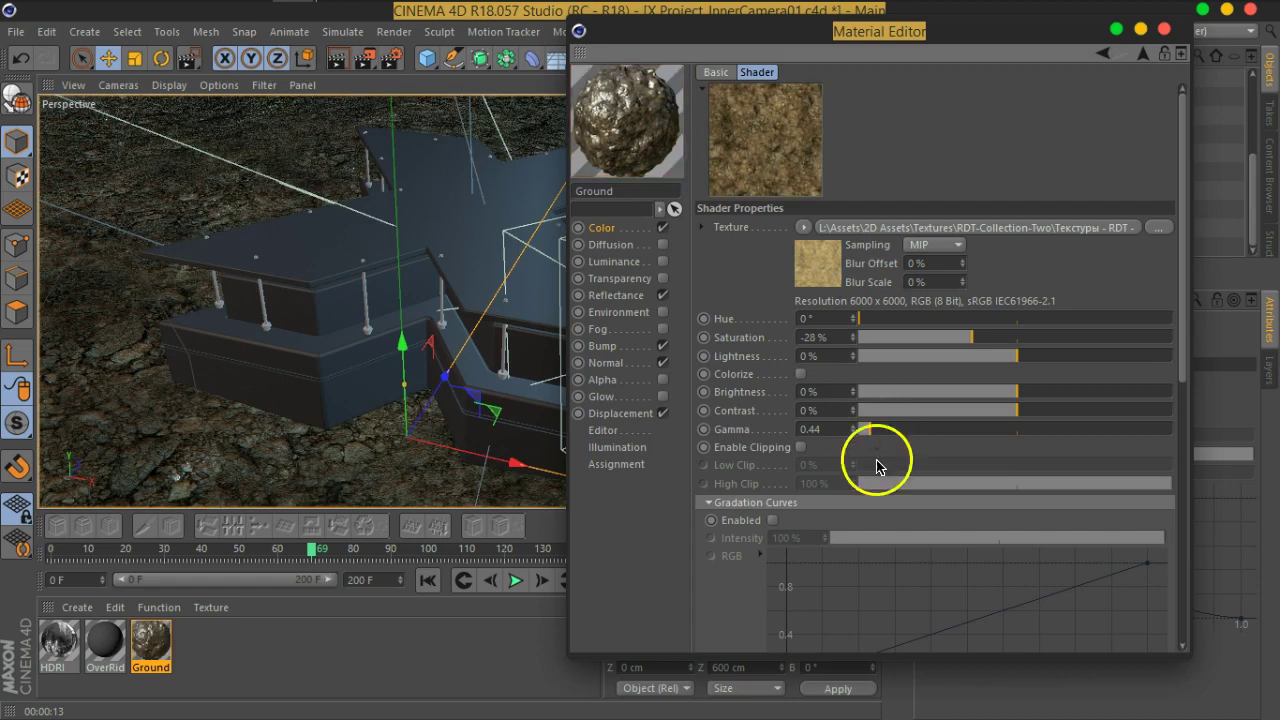
pyautogui.click(336, 58)
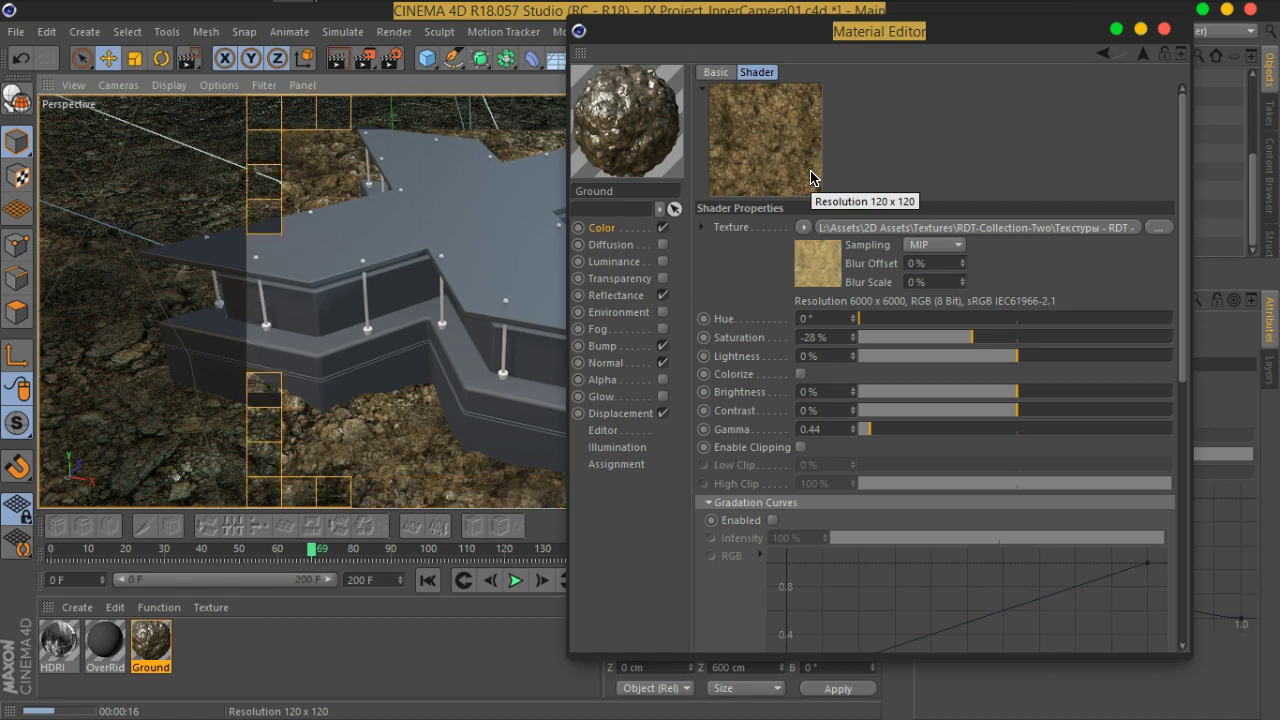
pyautogui.click(854, 34)
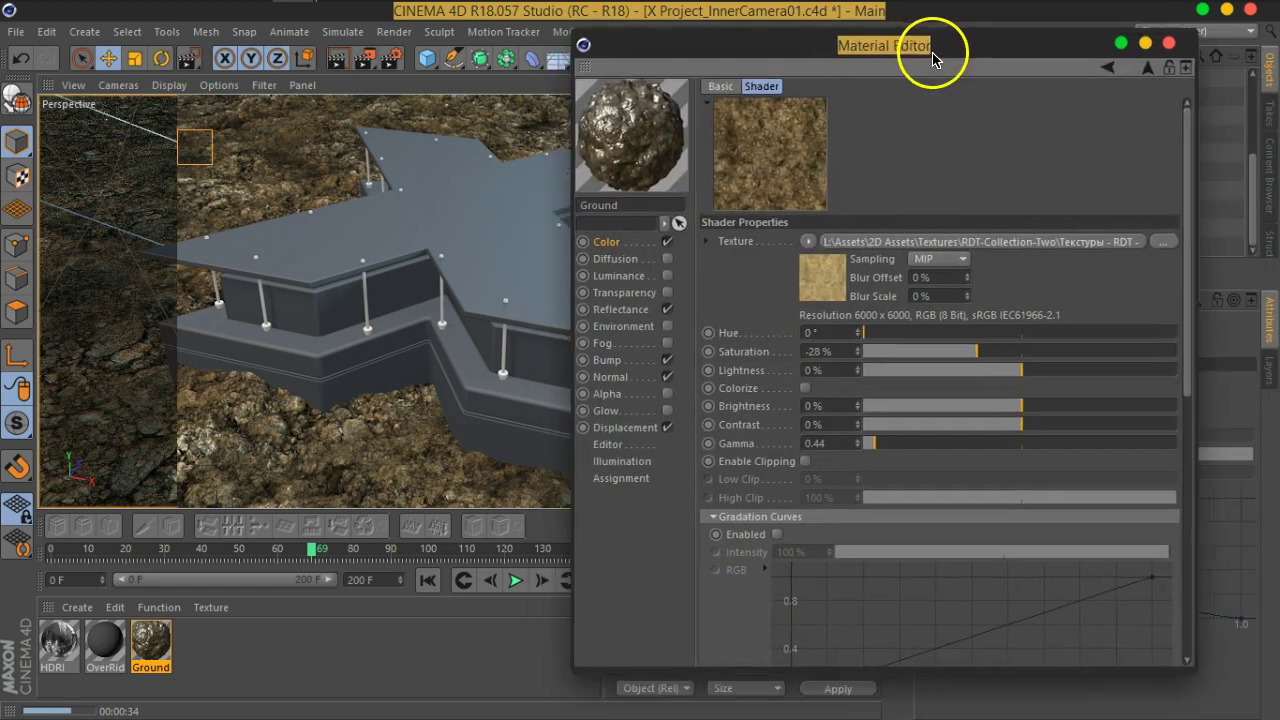
pyautogui.moveTo(929, 57); pyautogui.dragTo(1014, 63)
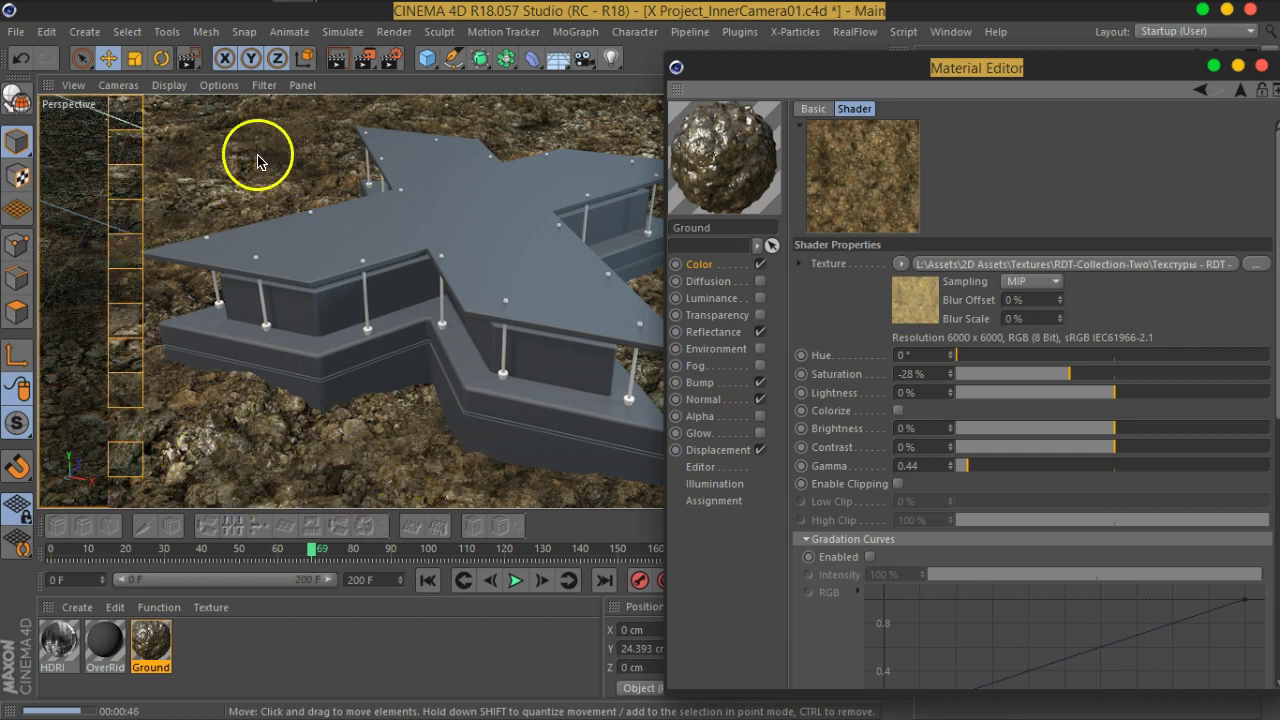
pyautogui.moveTo(794, 60); pyautogui.dragTo(599, 36)
# Step: Enable the Ground material's Diffusion channel without assigning a texture
pyautogui.click(515, 257)
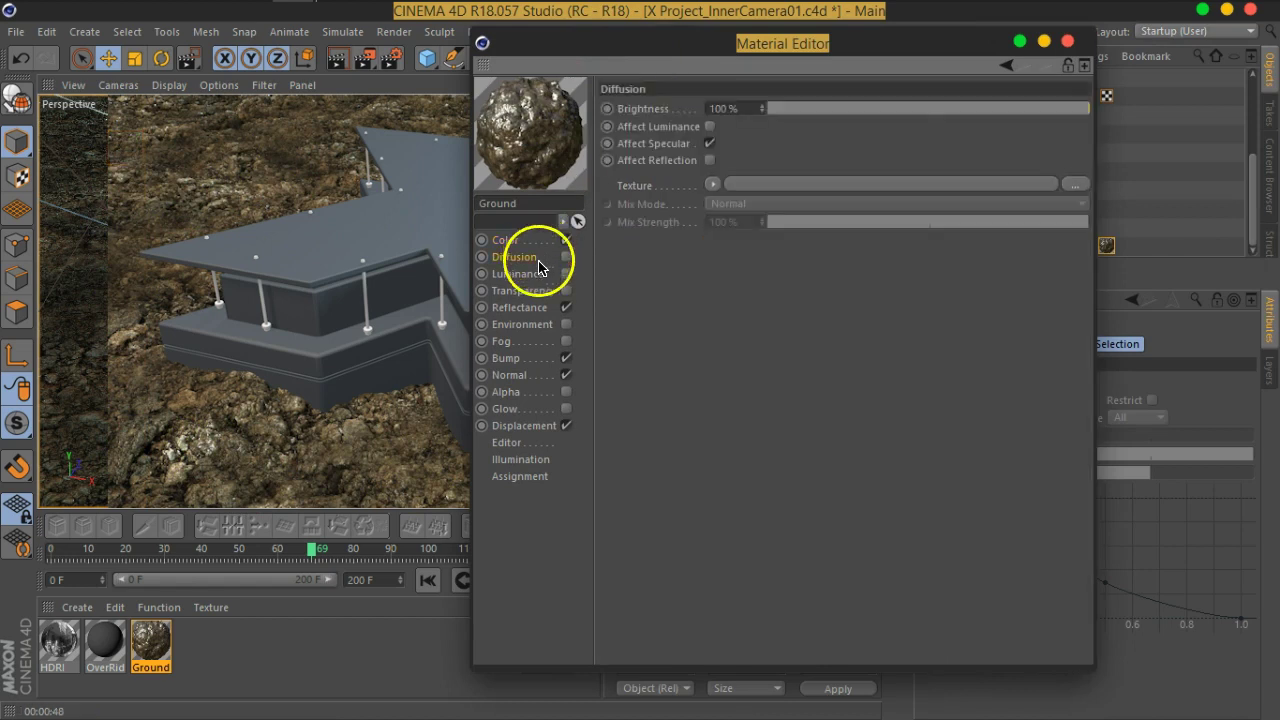
pyautogui.click(566, 257)
pyautogui.click(712, 184)
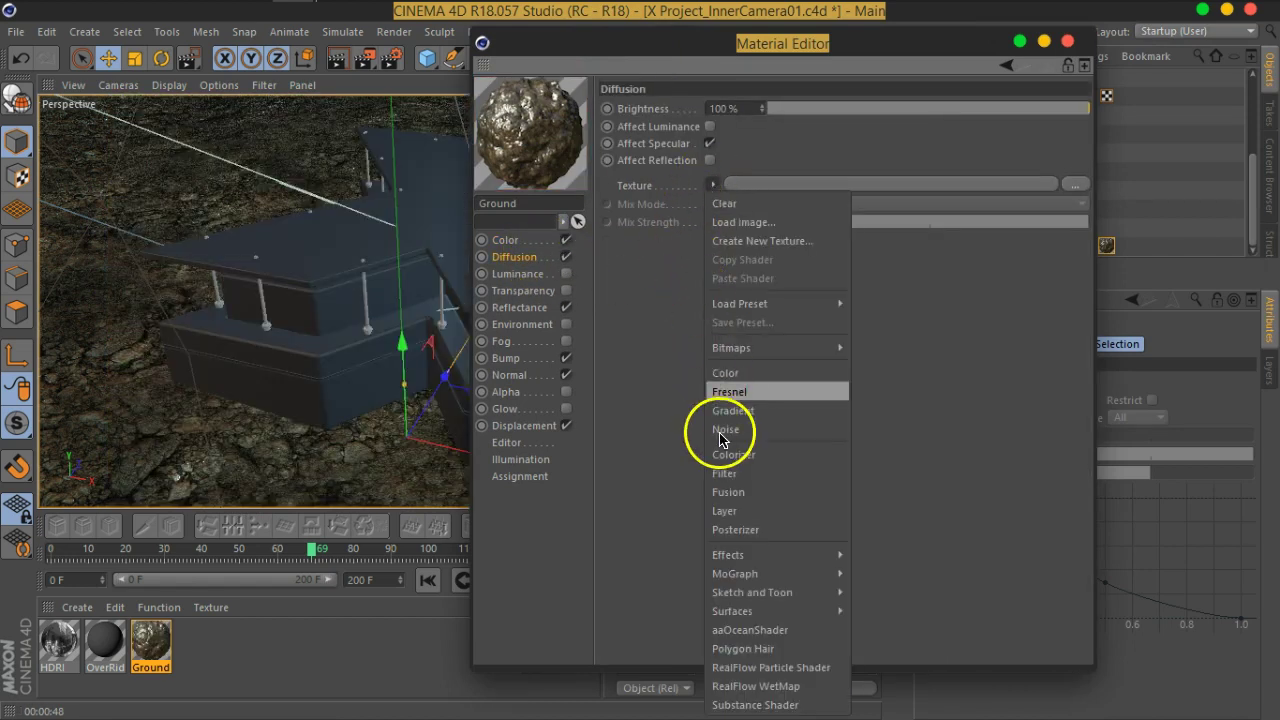
pyautogui.moveTo(766, 556)
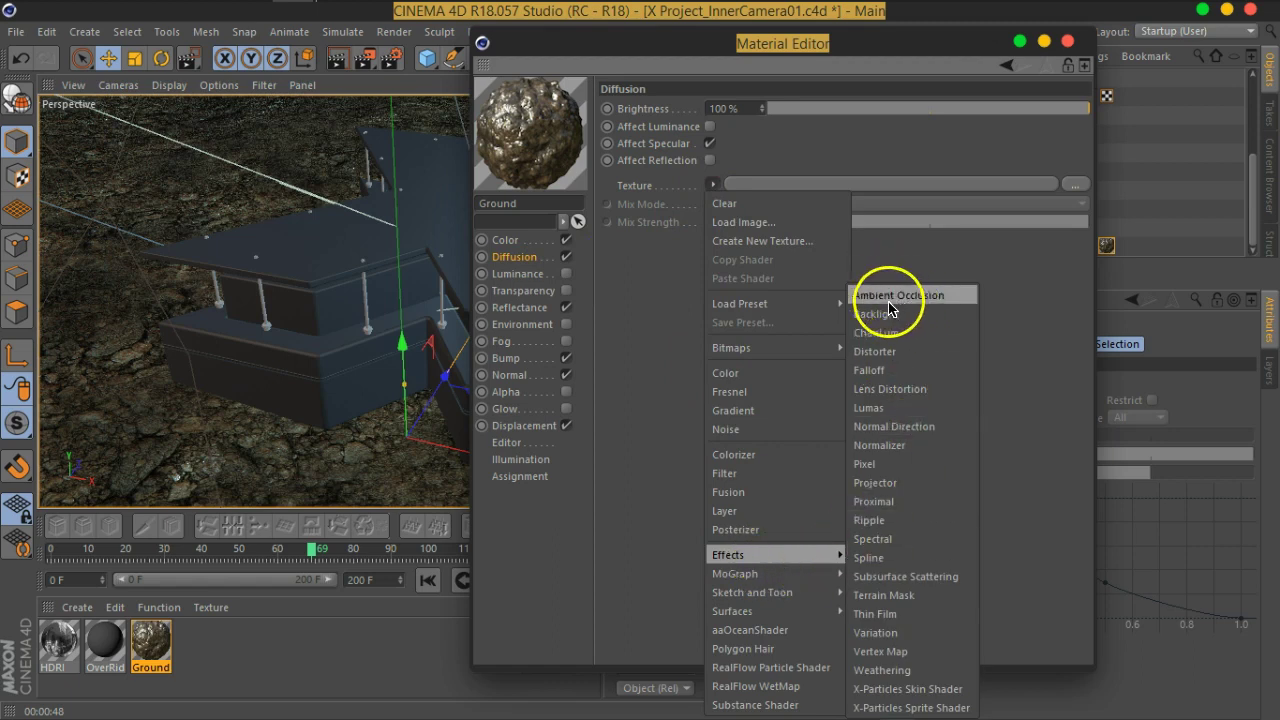
pyautogui.click(608, 391)
# Step: Review the Ground material's Bump and Displacement settings and close the Material Editor
pyautogui.click(507, 359)
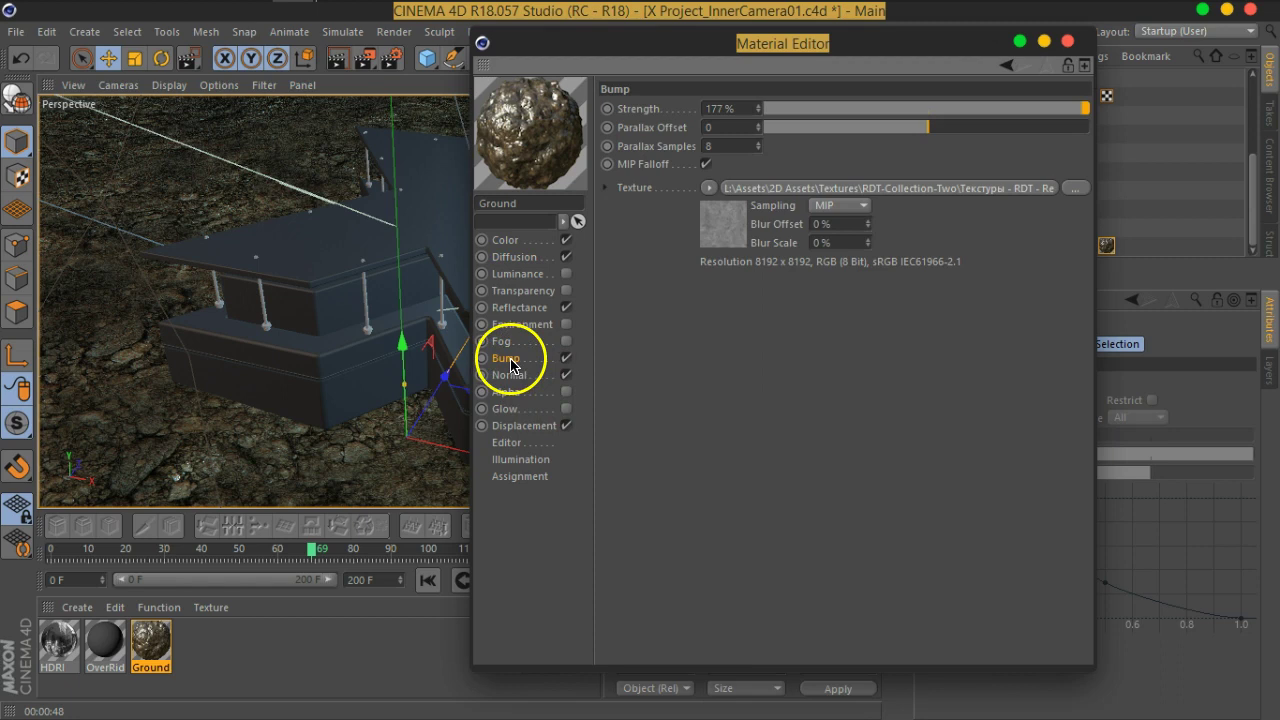
pyautogui.click(515, 426)
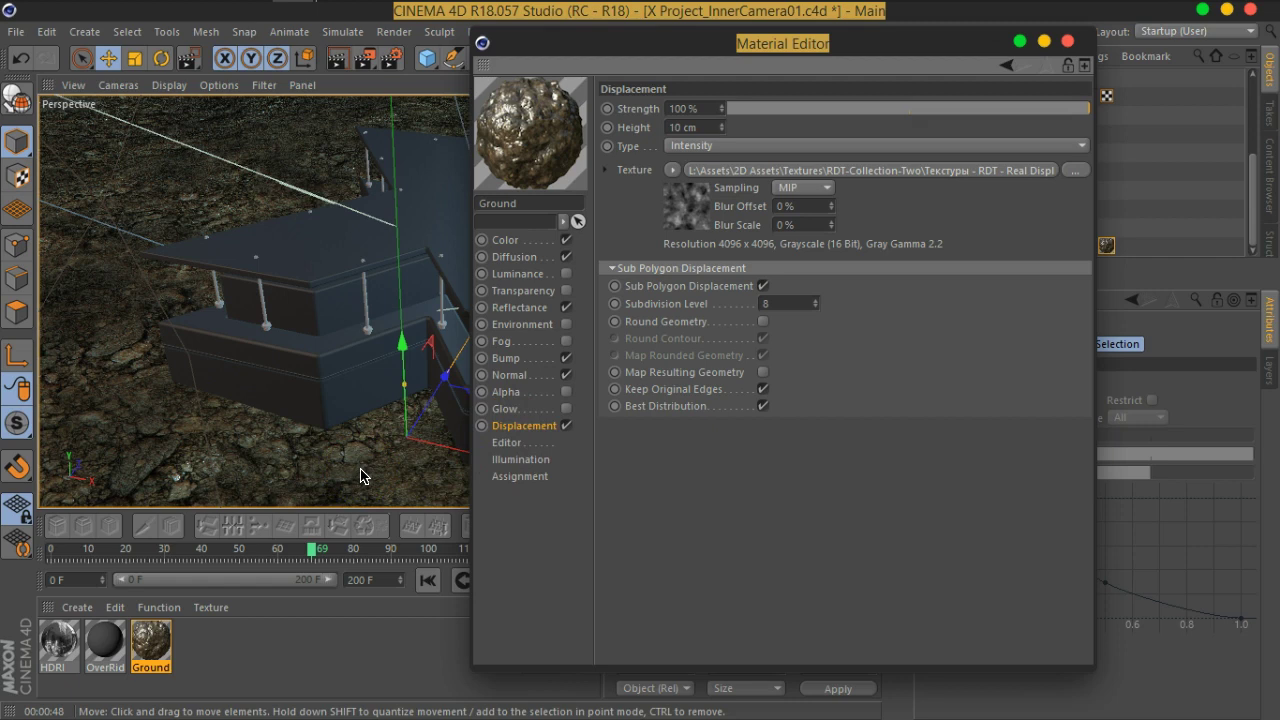
pyautogui.click(649, 51)
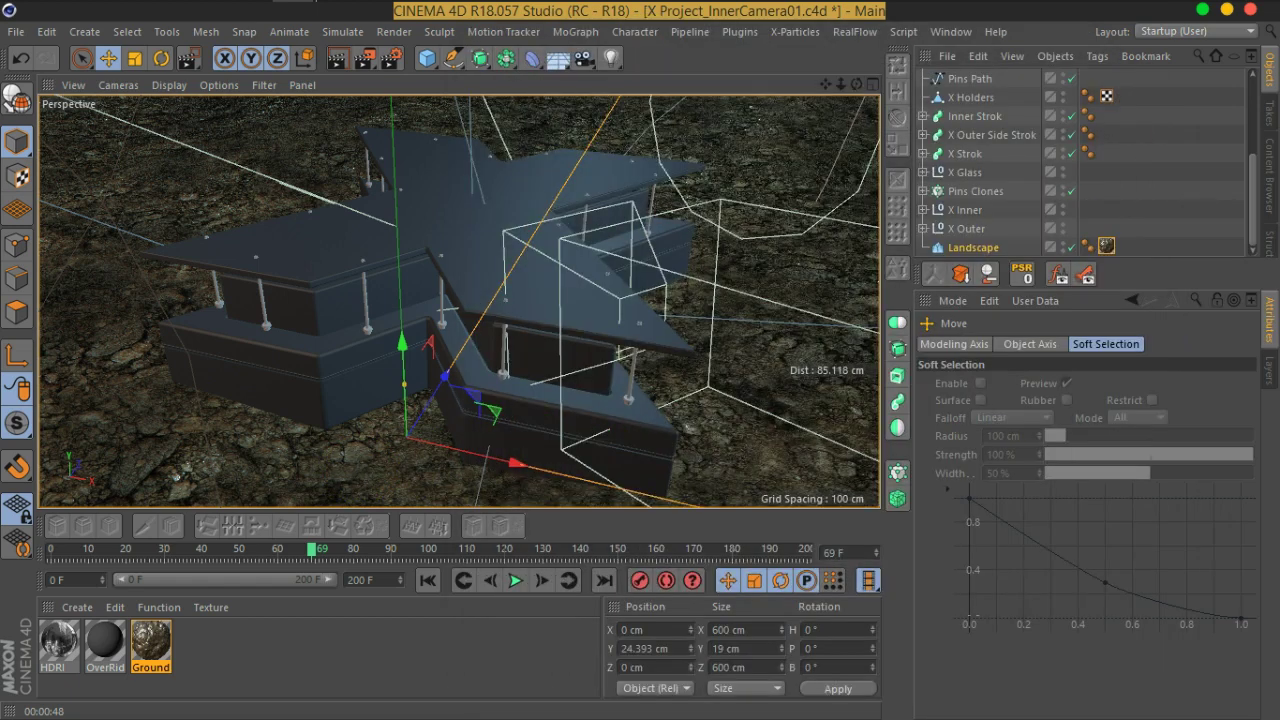
# Step: Render the scene to the Picture Viewer, deleting the previous render from its history
pyautogui.click(364, 58)
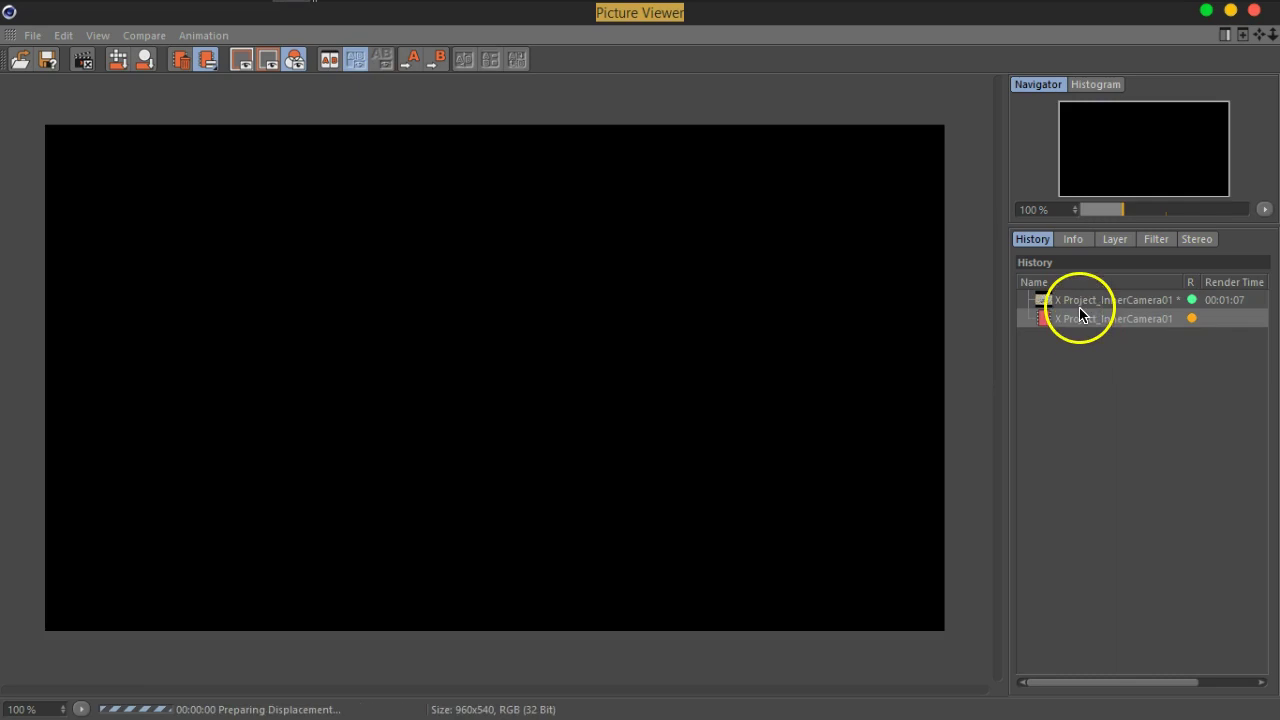
pyautogui.click(1080, 300)
pyautogui.press('Delete')
pyautogui.press('Return')
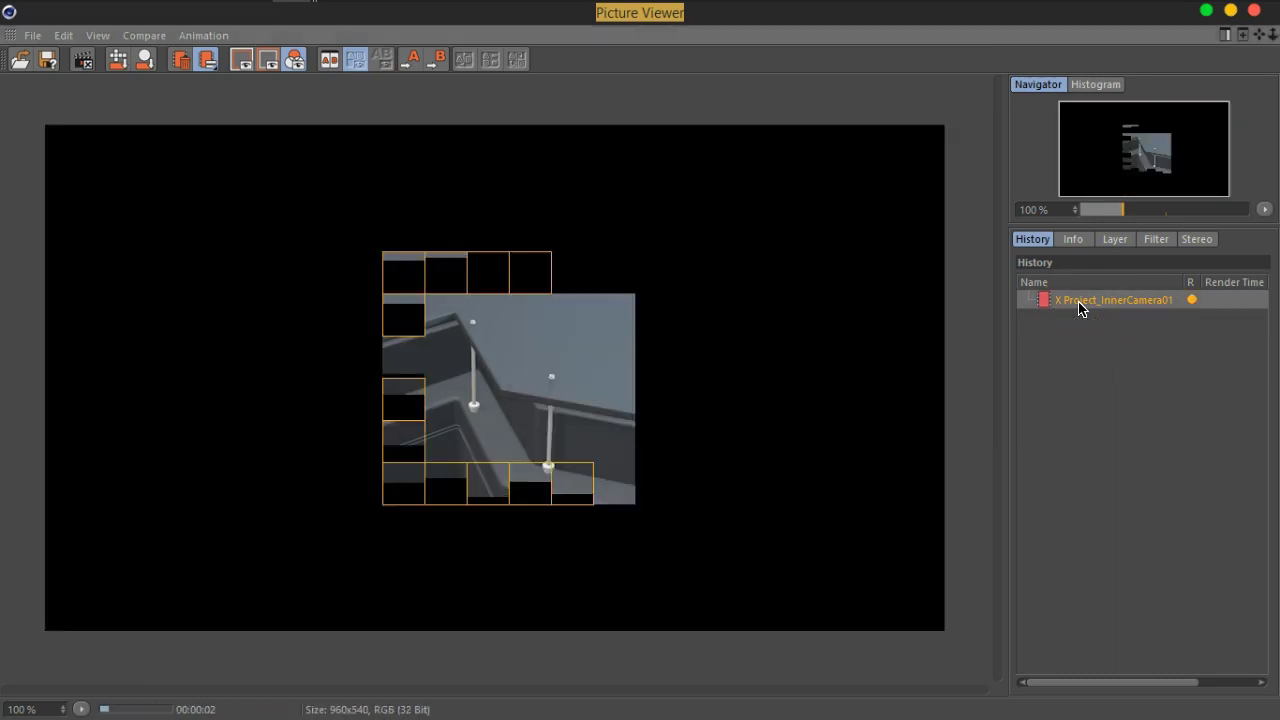
pyautogui.click(814, 406)
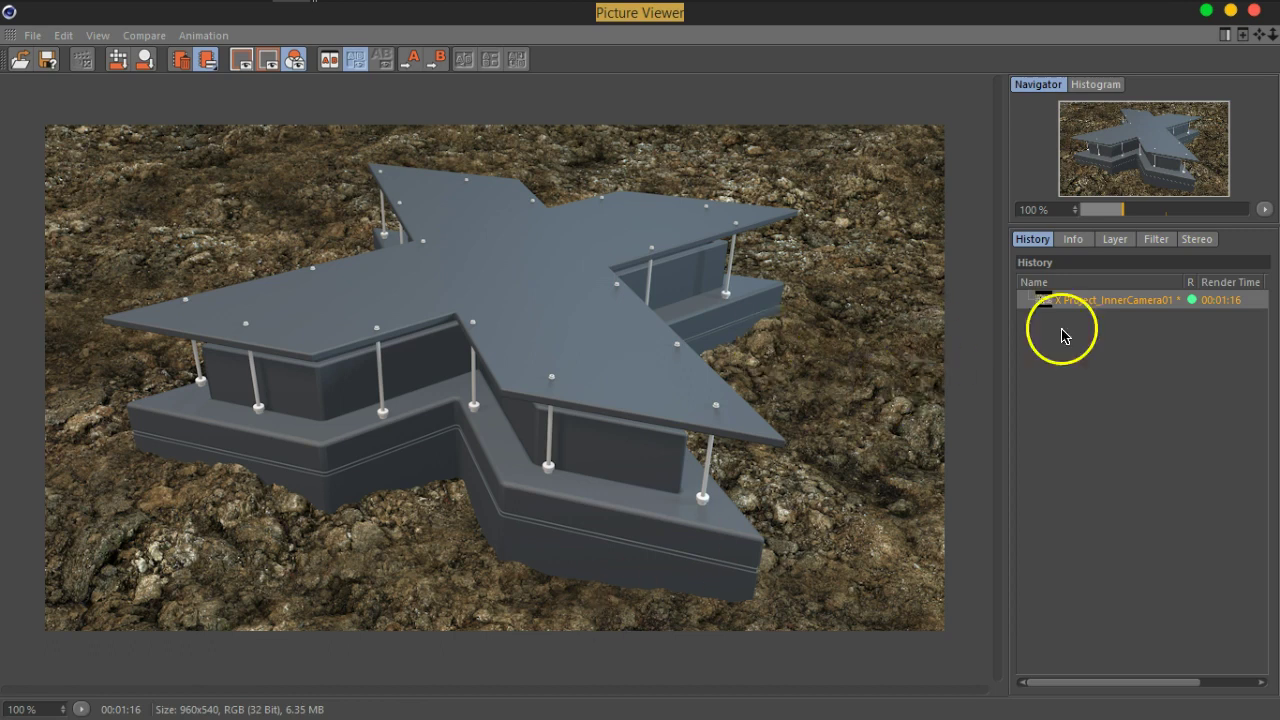
pyautogui.click(1253, 12)
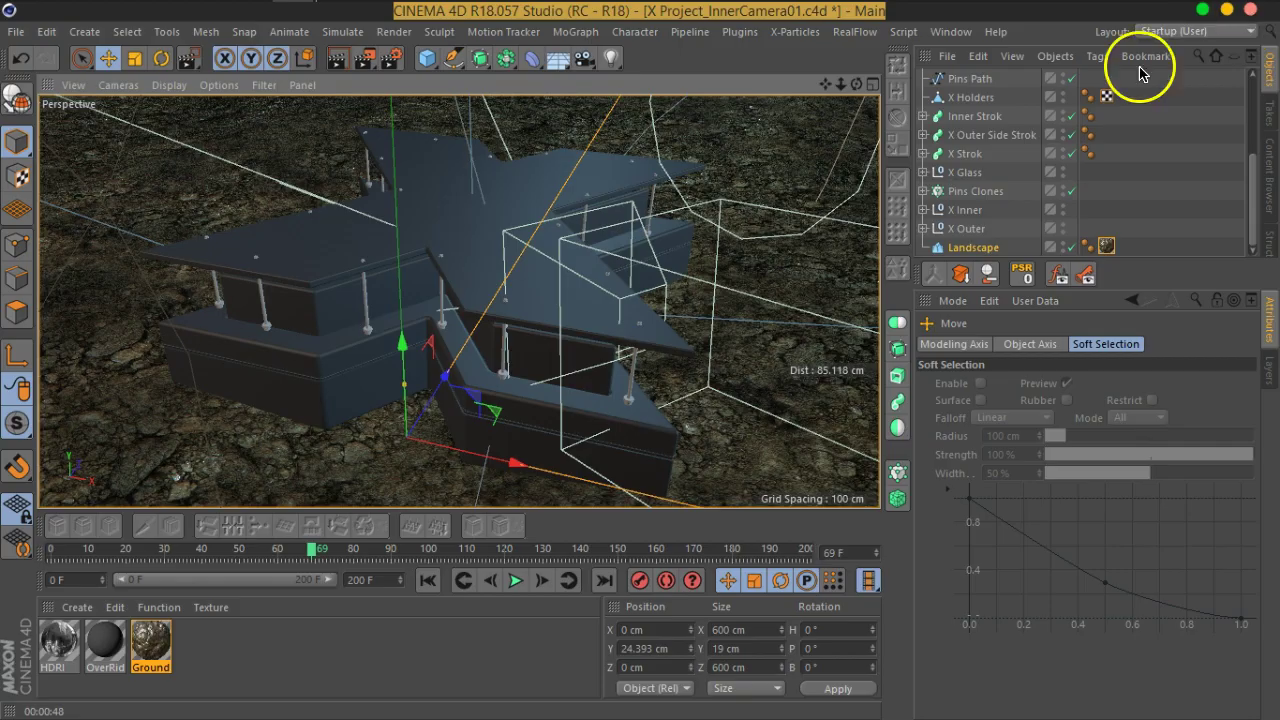
# Step: Set the render options to a ray depth of 4, reflection depth of 2 and shadow depth of 4
pyautogui.click(390, 60)
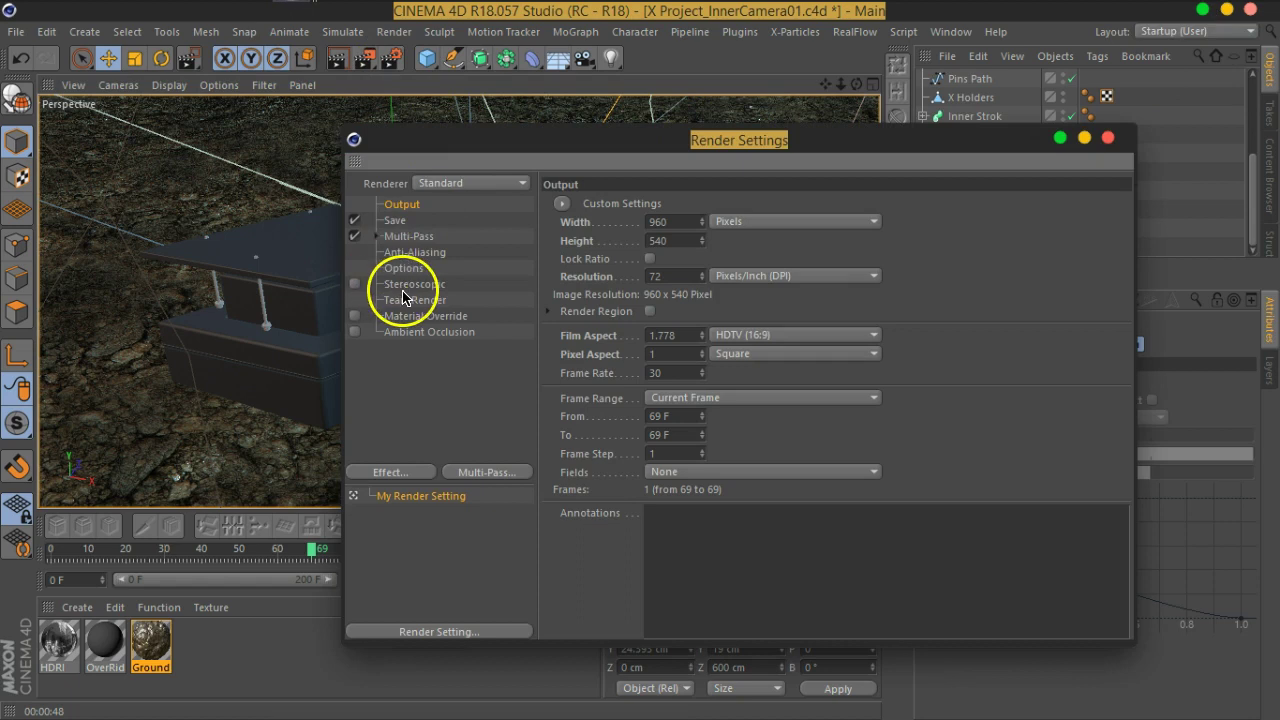
pyautogui.click(405, 268)
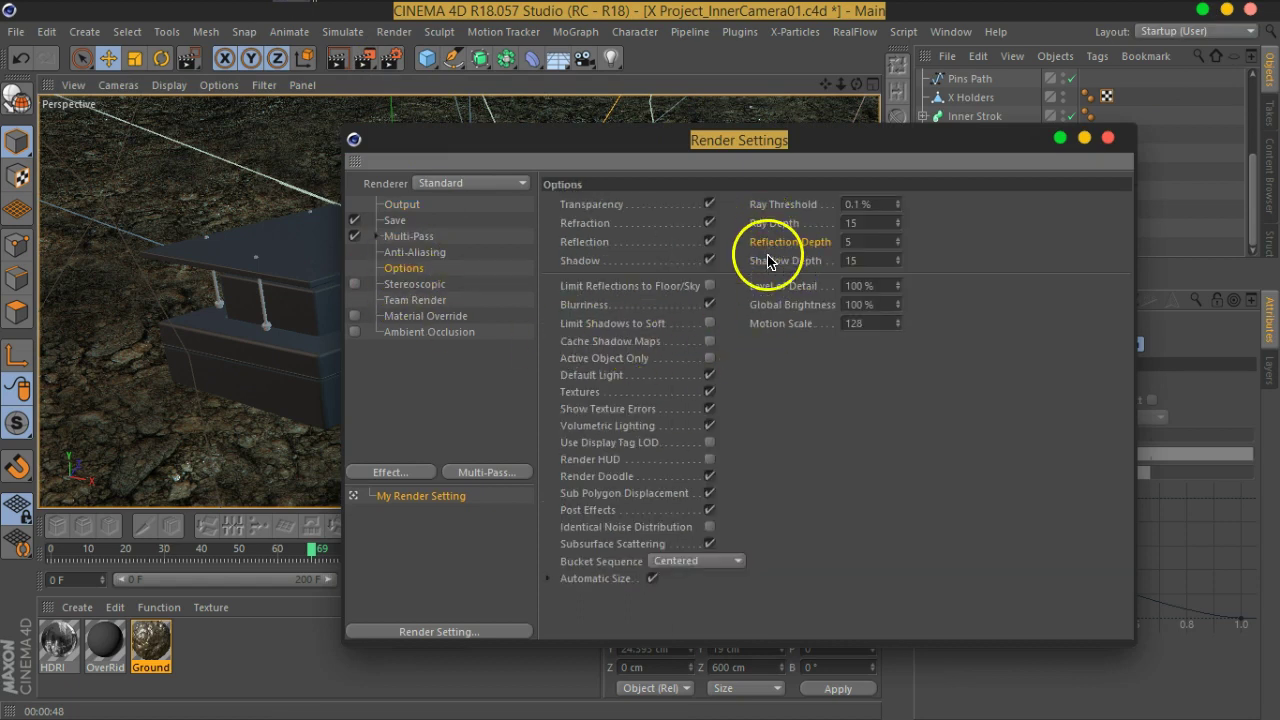
pyautogui.moveTo(864, 149); pyautogui.dragTo(912, 124)
pyautogui.moveTo(906, 198); pyautogui.dragTo(877, 200)
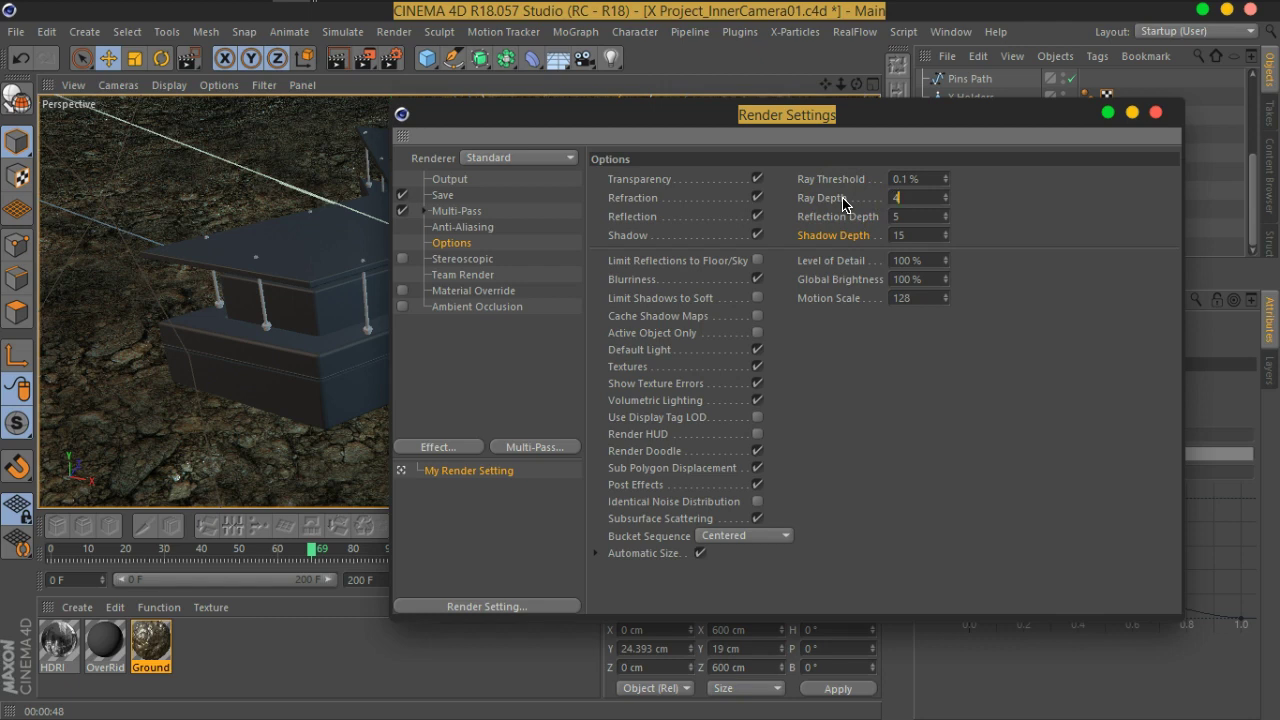
pyautogui.click(898, 215)
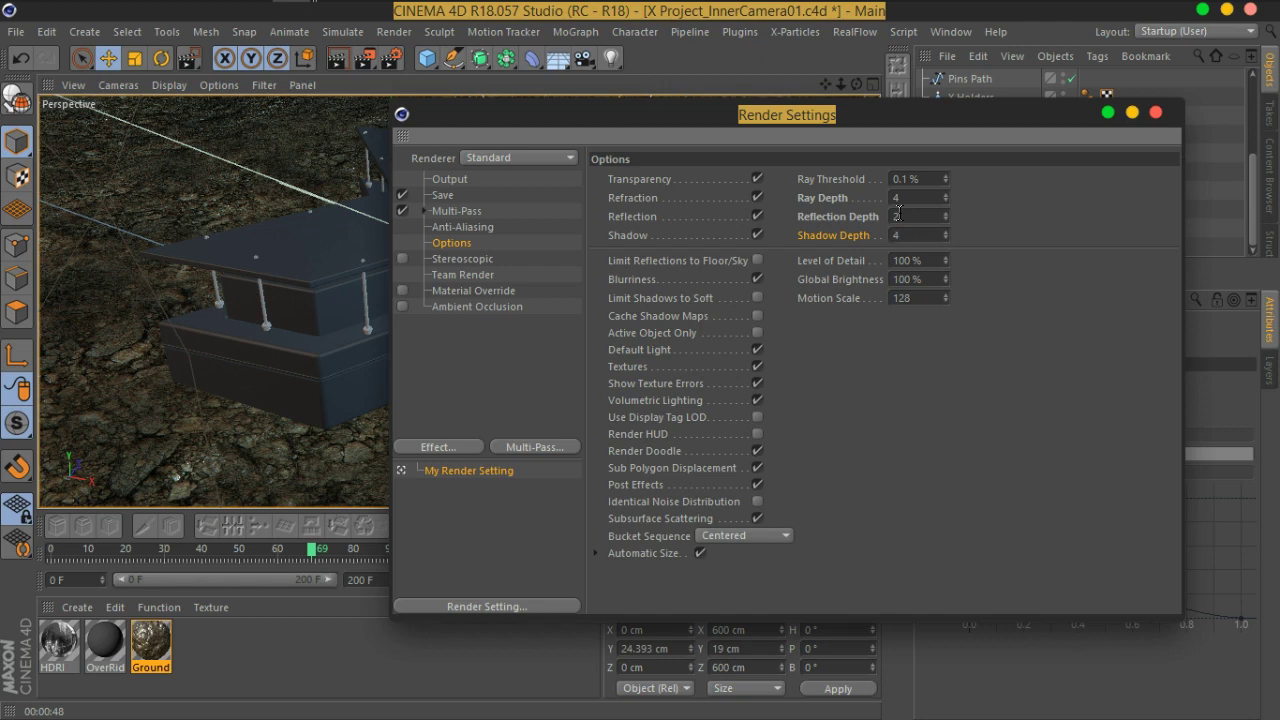
pyautogui.click(1157, 112)
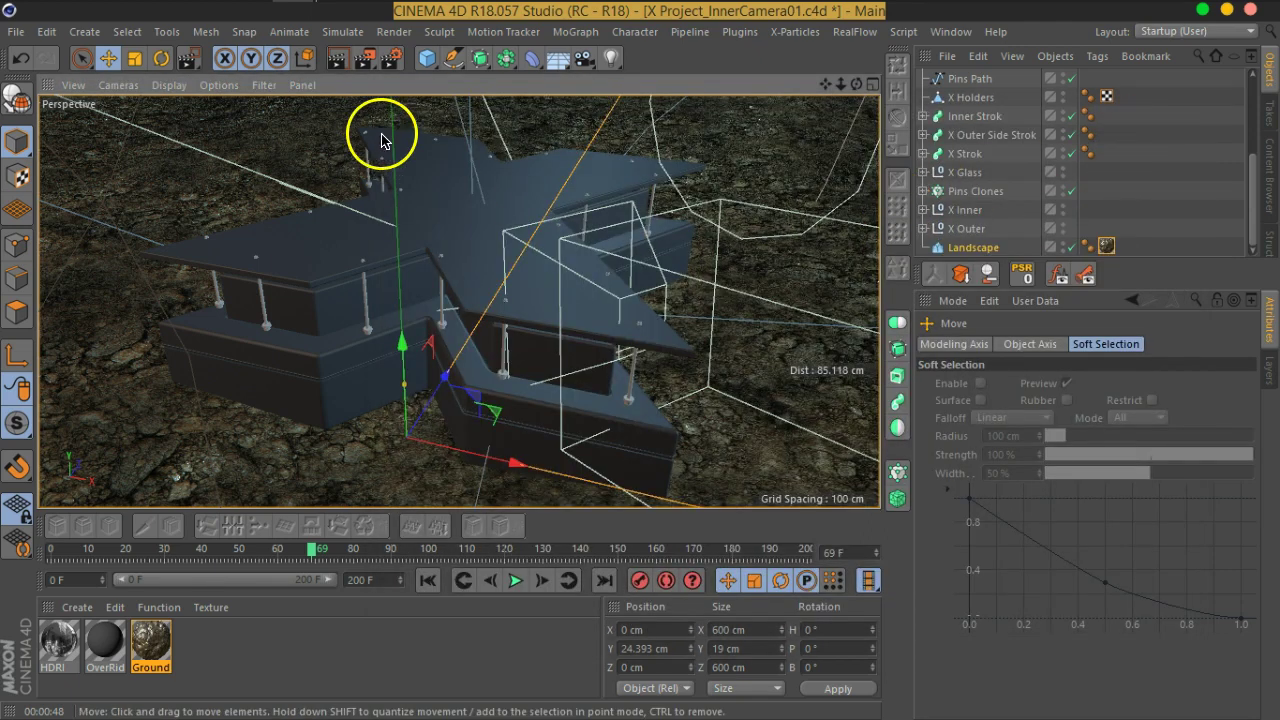
# Step: Render the scene to the Picture Viewer with the reduced depth options and compare its render time with the previous render
pyautogui.click(368, 57)
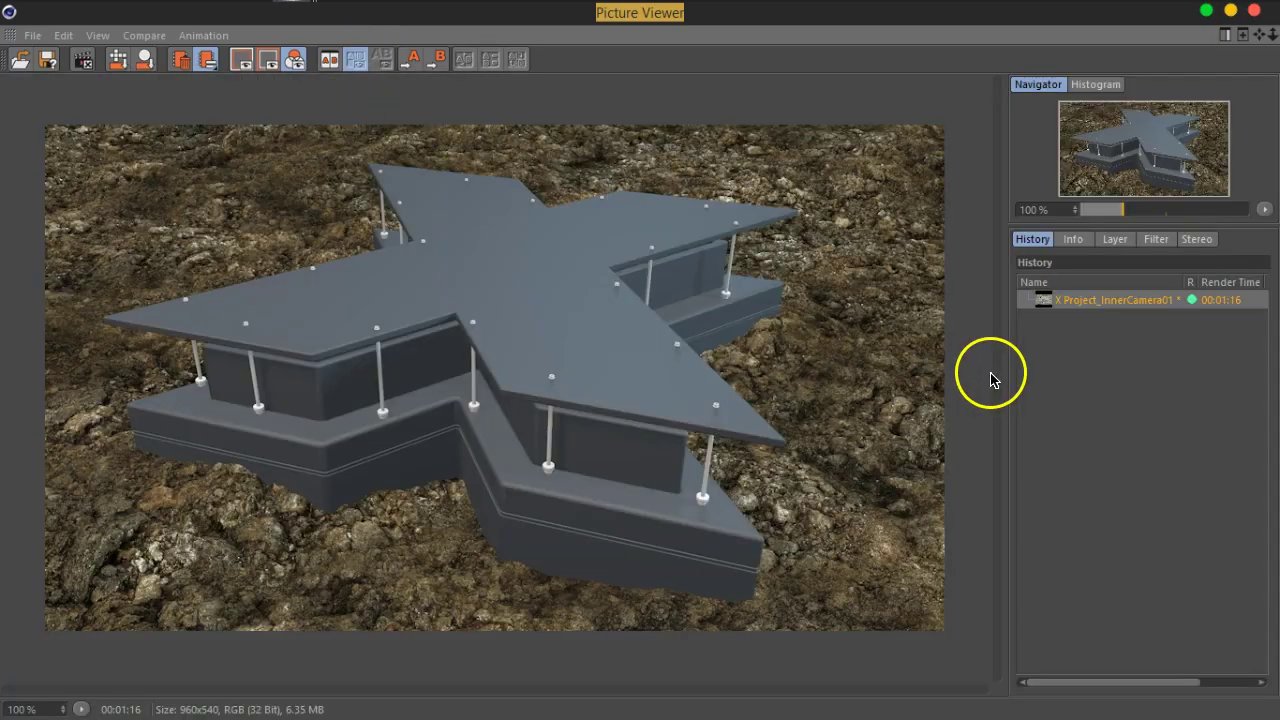
pyautogui.hotkey('shift', 'r')
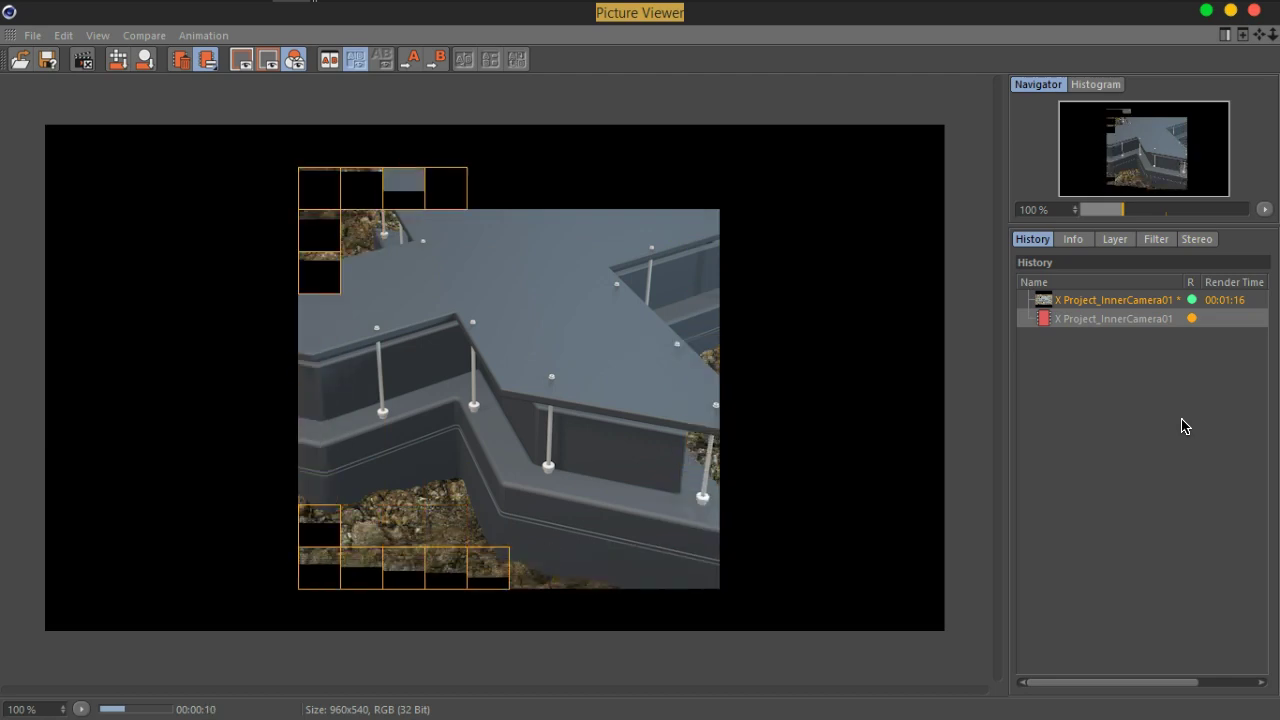
pyautogui.click(1204, 330)
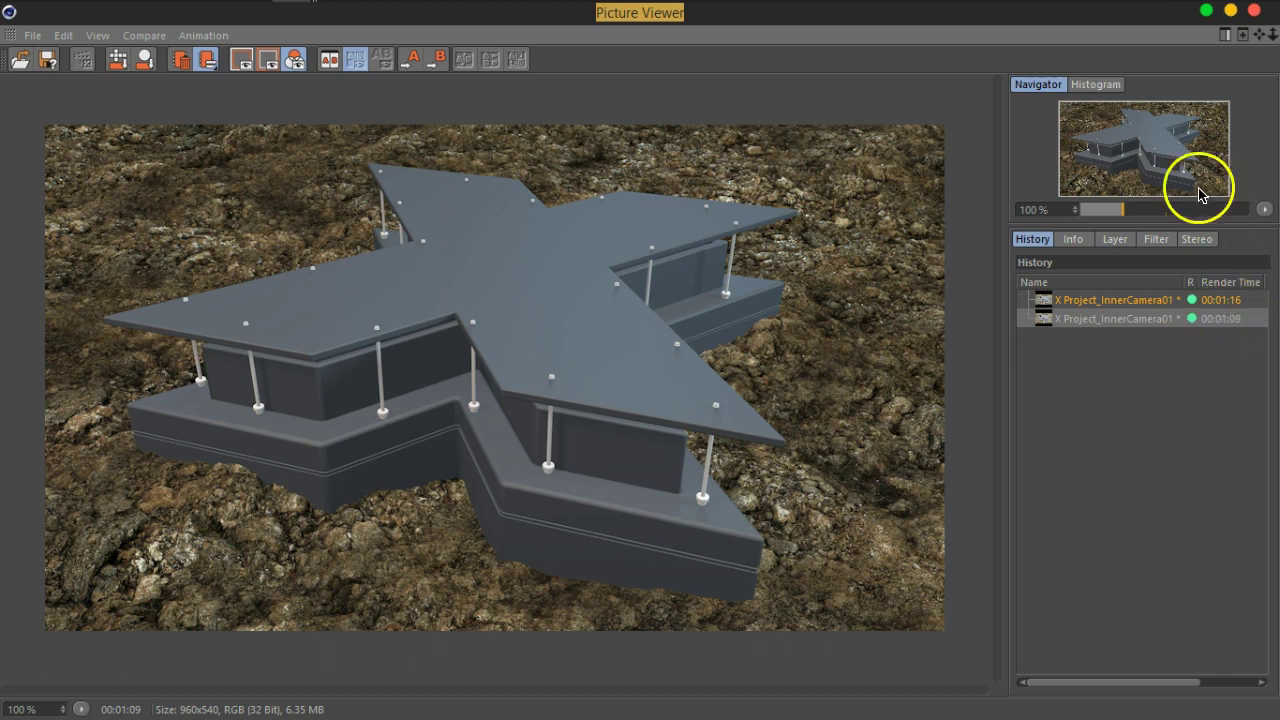
pyautogui.click(1255, 13)
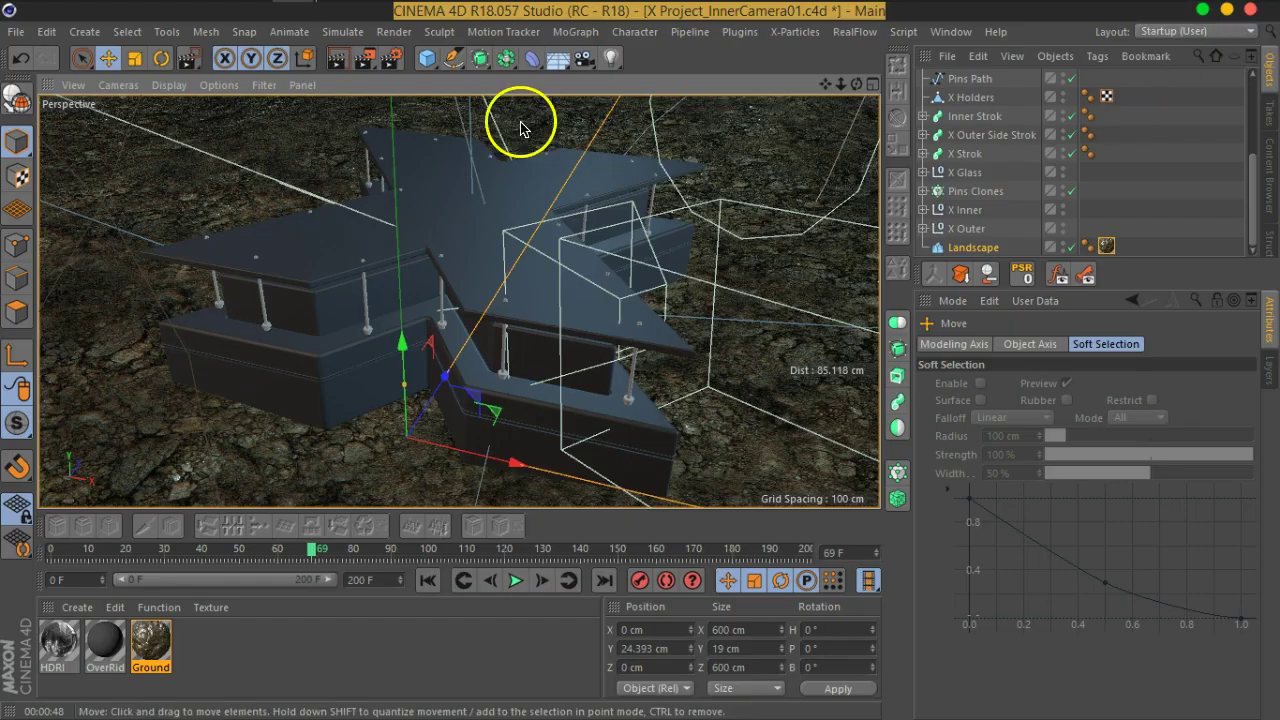
# Step: Set the ray threshold to 0.1 % in the render options and render the scene to the Picture Viewer
pyautogui.click(389, 59)
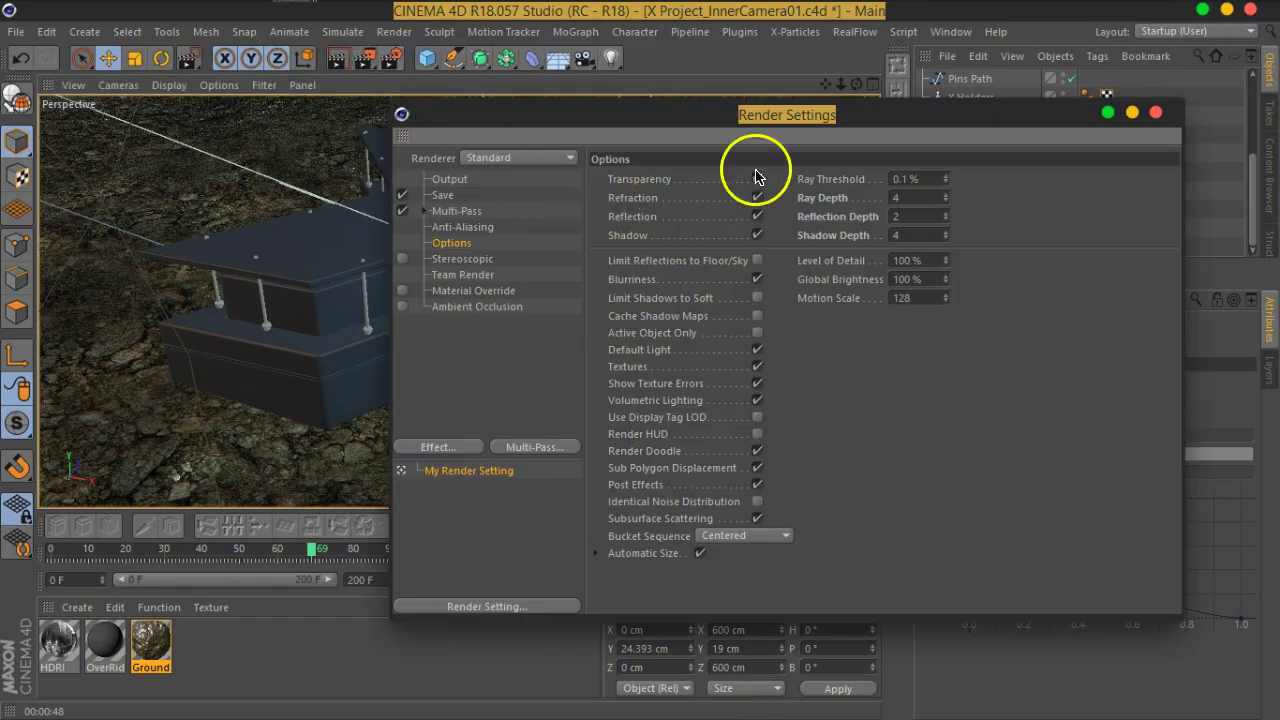
pyautogui.moveTo(926, 125); pyautogui.dragTo(840, 117)
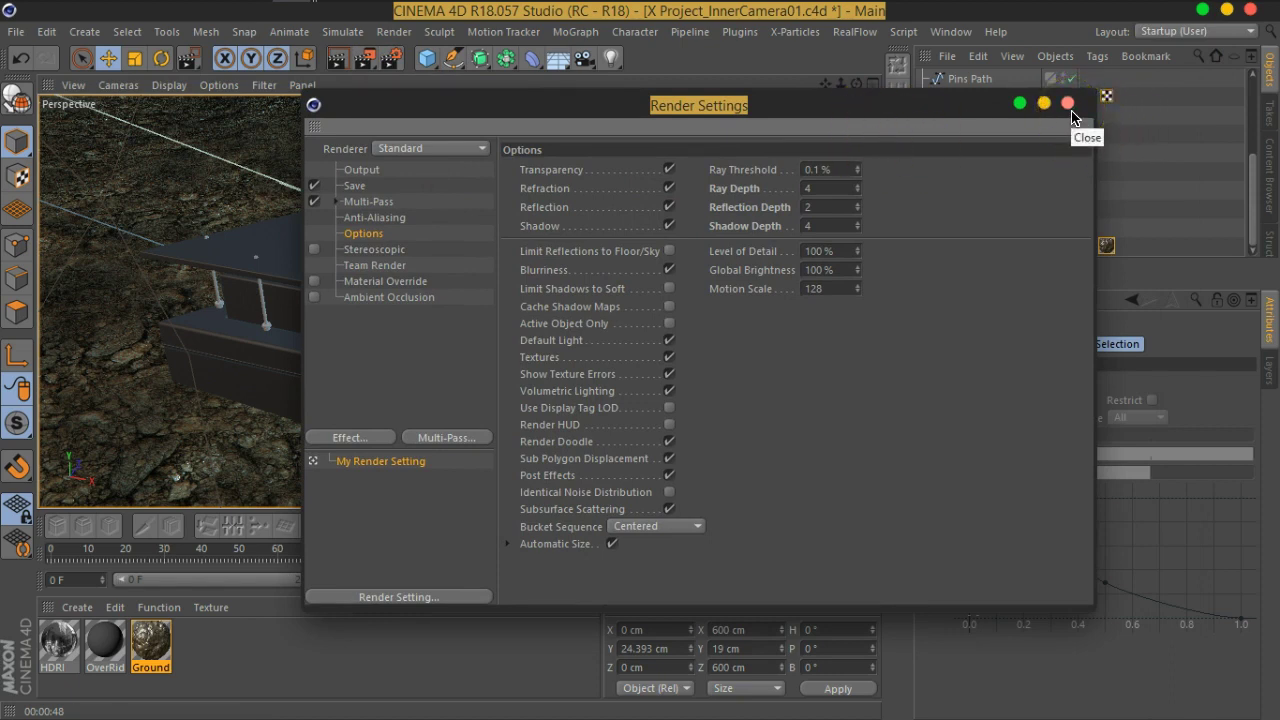
pyautogui.click(836, 169)
pyautogui.click(1068, 104)
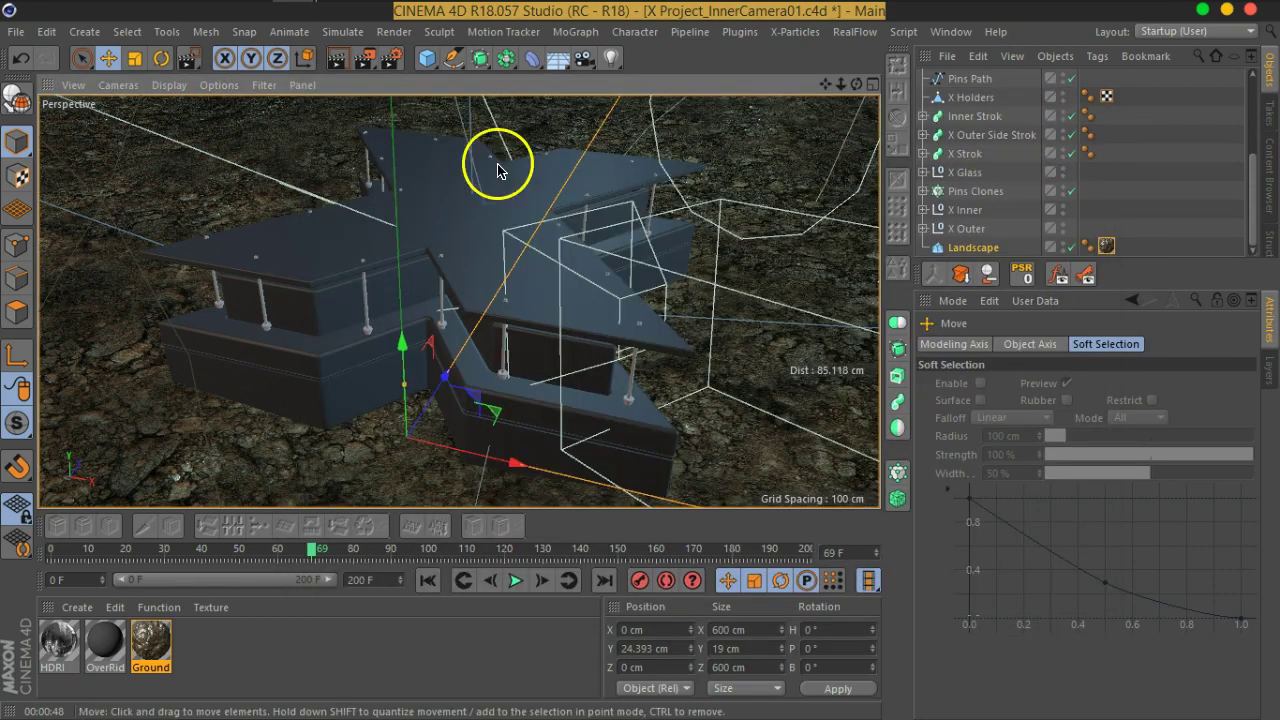
pyautogui.click(366, 58)
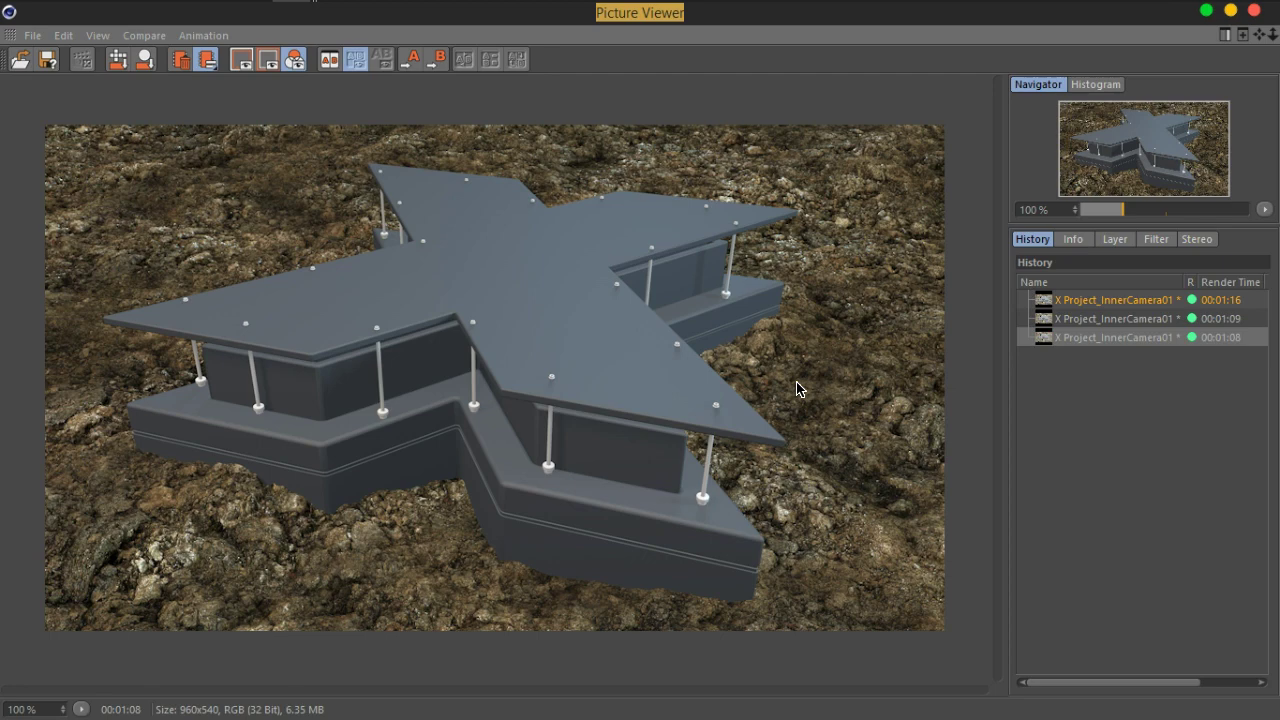
# Step: Close the Picture Viewer and turn off Default Light in the render options
pyautogui.click(1254, 10)
pyautogui.click(390, 57)
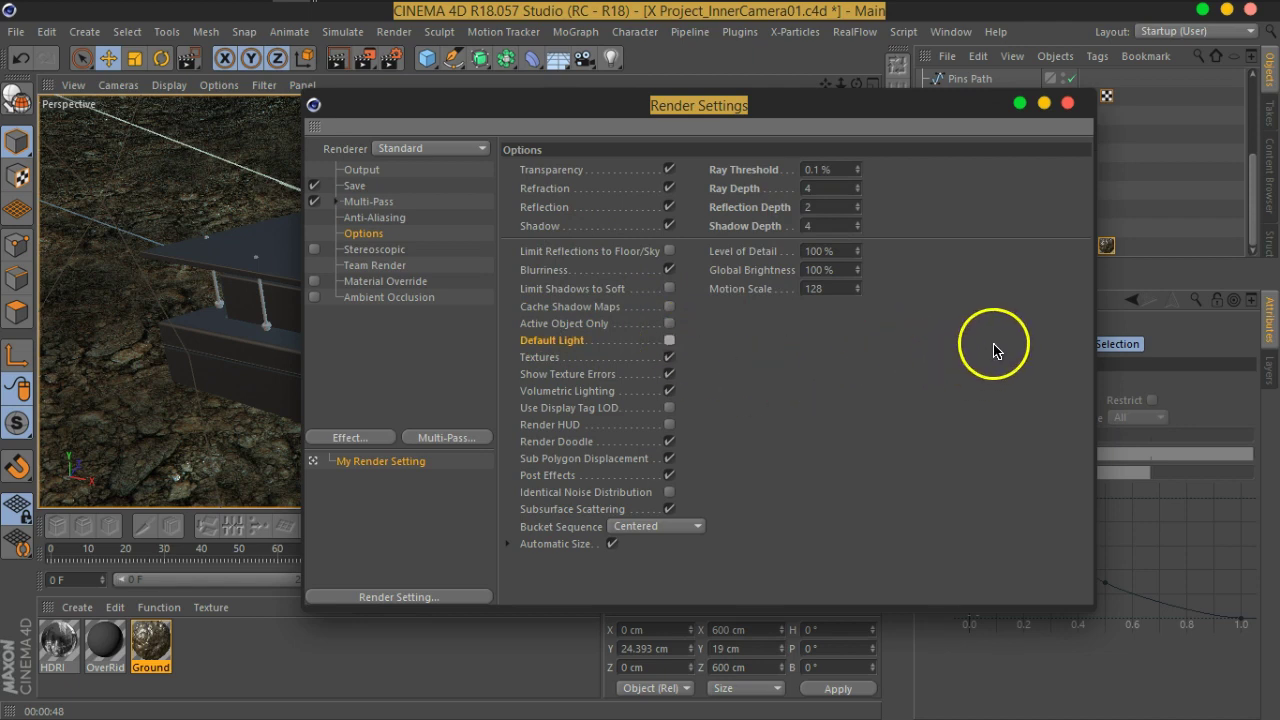
pyautogui.click(1067, 104)
# Step: Load SOIL-01_270cm_AO-4k.png as the Ground material's diffusion texture without copying it to the project, and let diffusion affect reflection
pyautogui.moveTo(1023, 80); pyautogui.dragTo(912, 57)
pyautogui.click(627, 271)
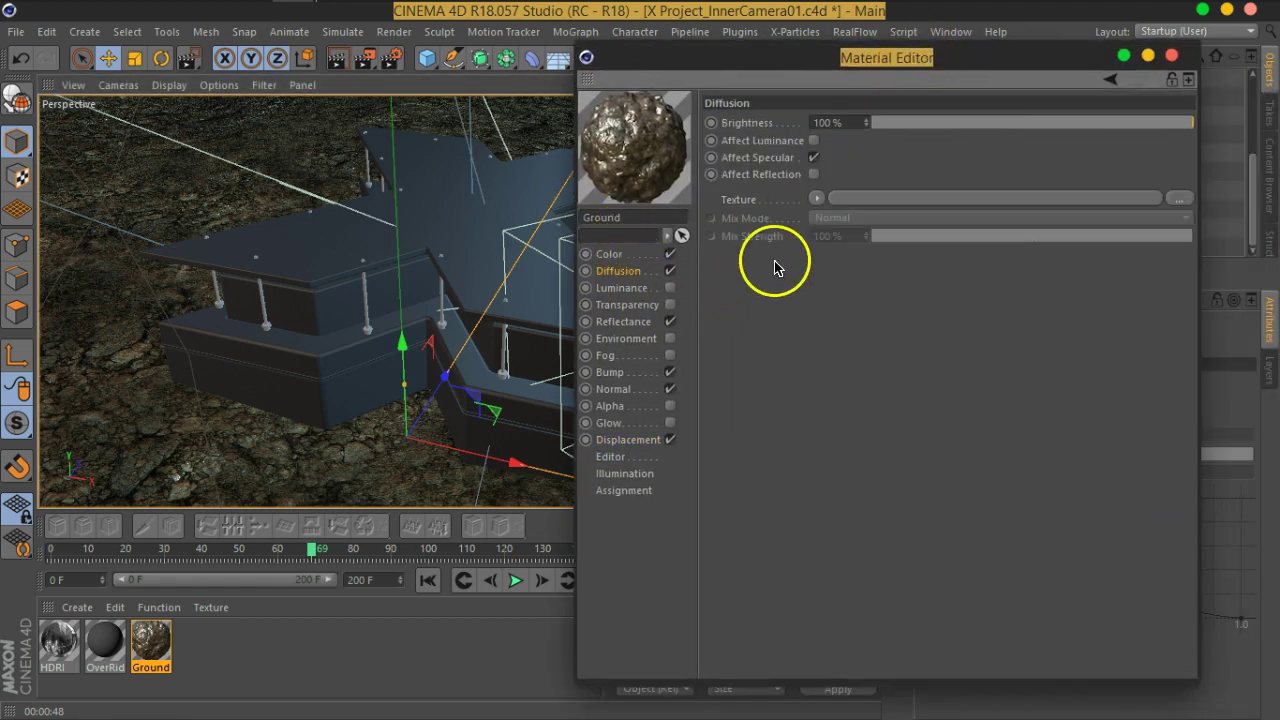
pyautogui.click(817, 200)
pyautogui.click(977, 206)
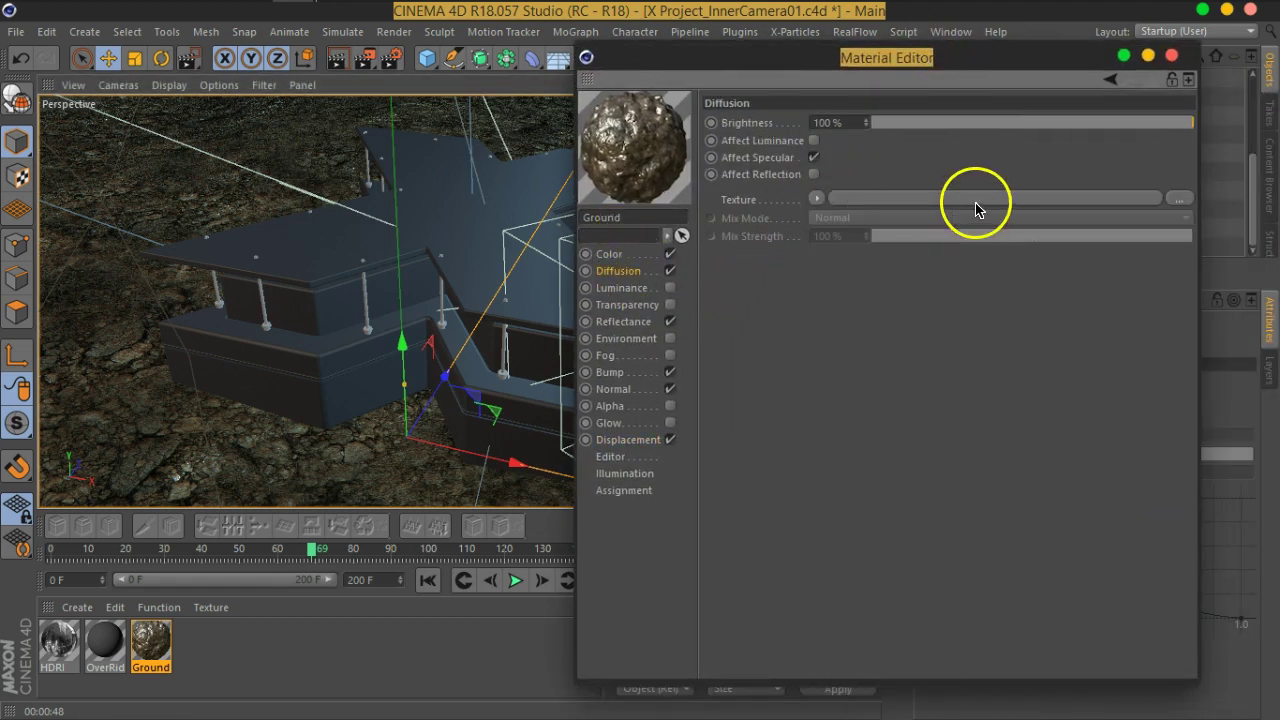
pyautogui.click(886, 312)
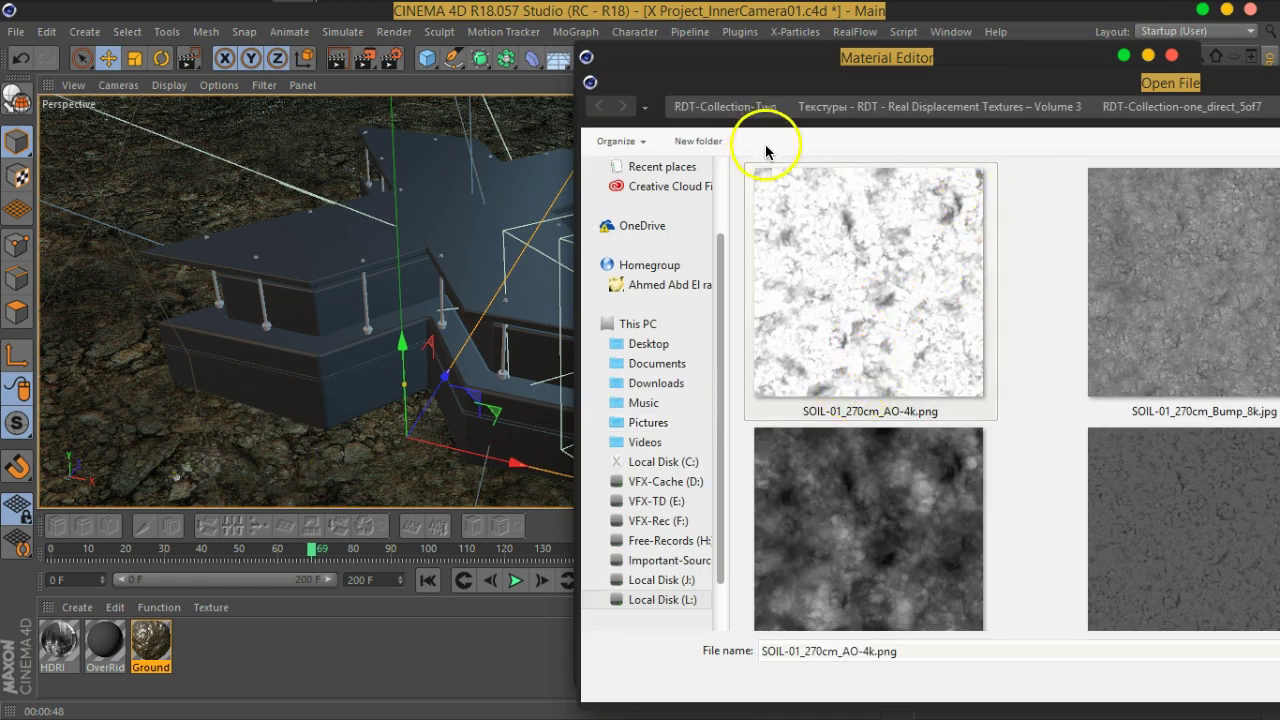
pyautogui.doubleClick(777, 88)
pyautogui.click(1126, 678)
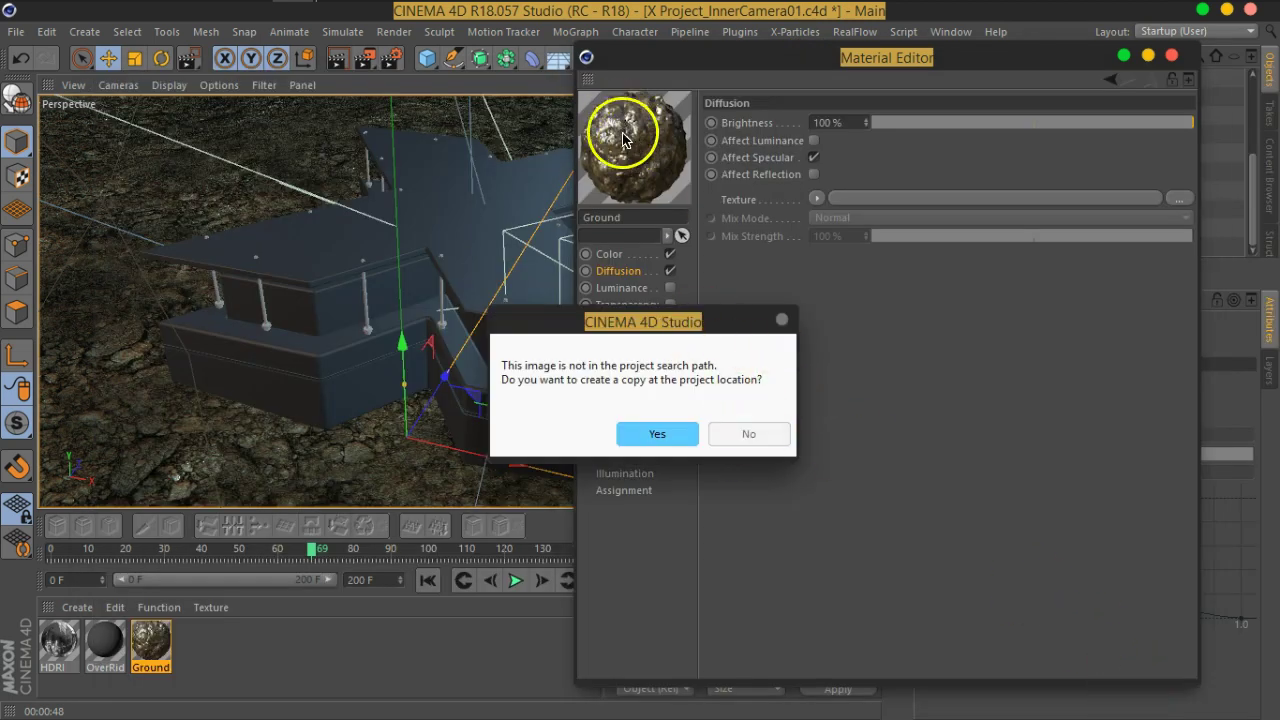
pyautogui.click(749, 432)
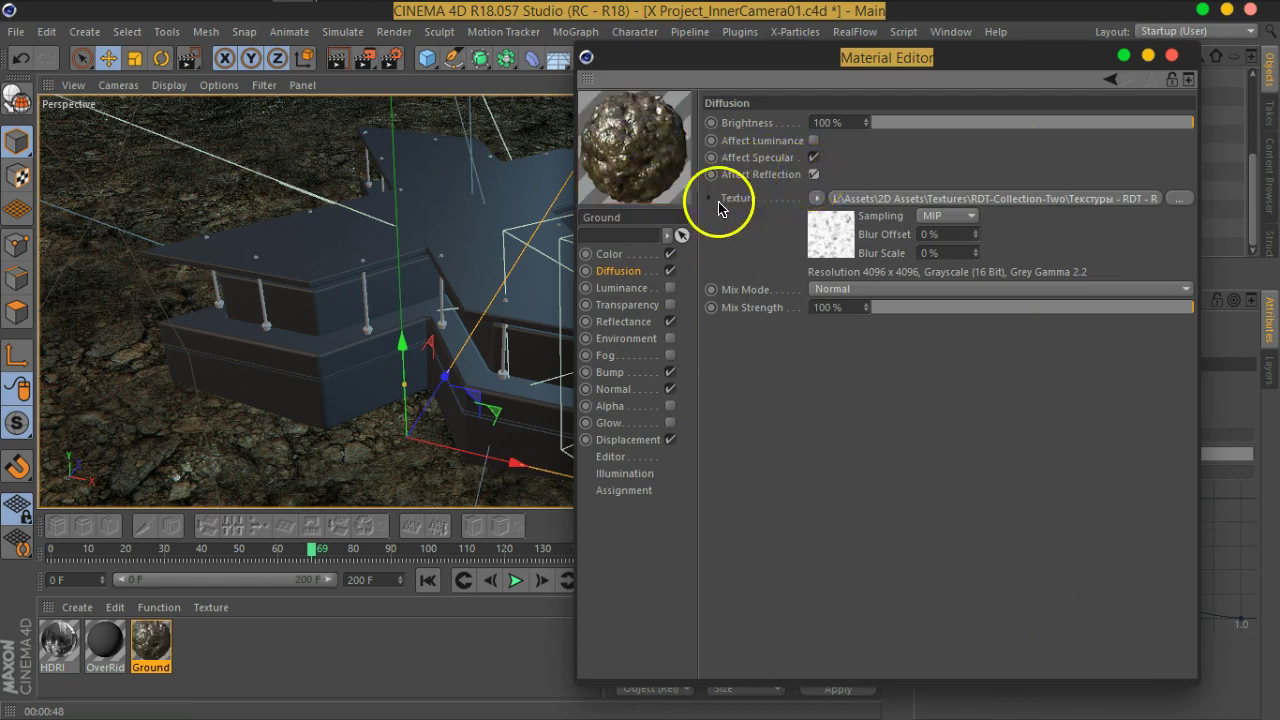
pyautogui.click(671, 274)
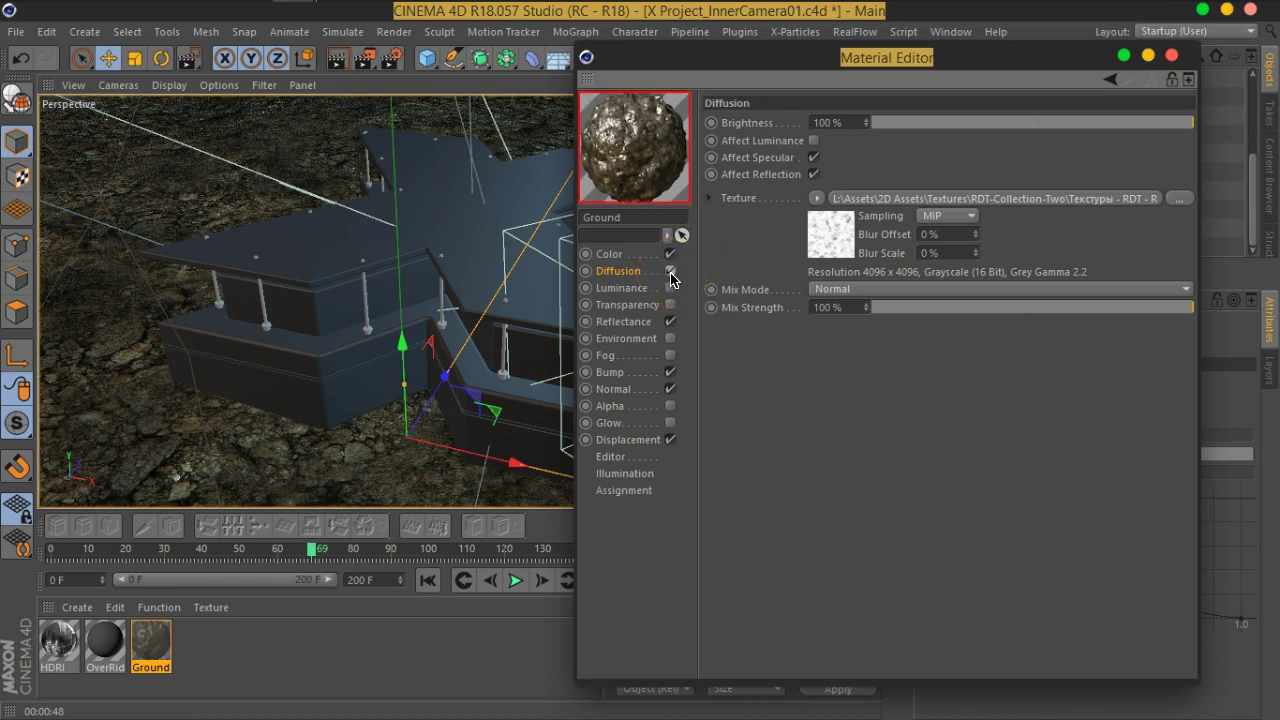
pyautogui.click(1172, 56)
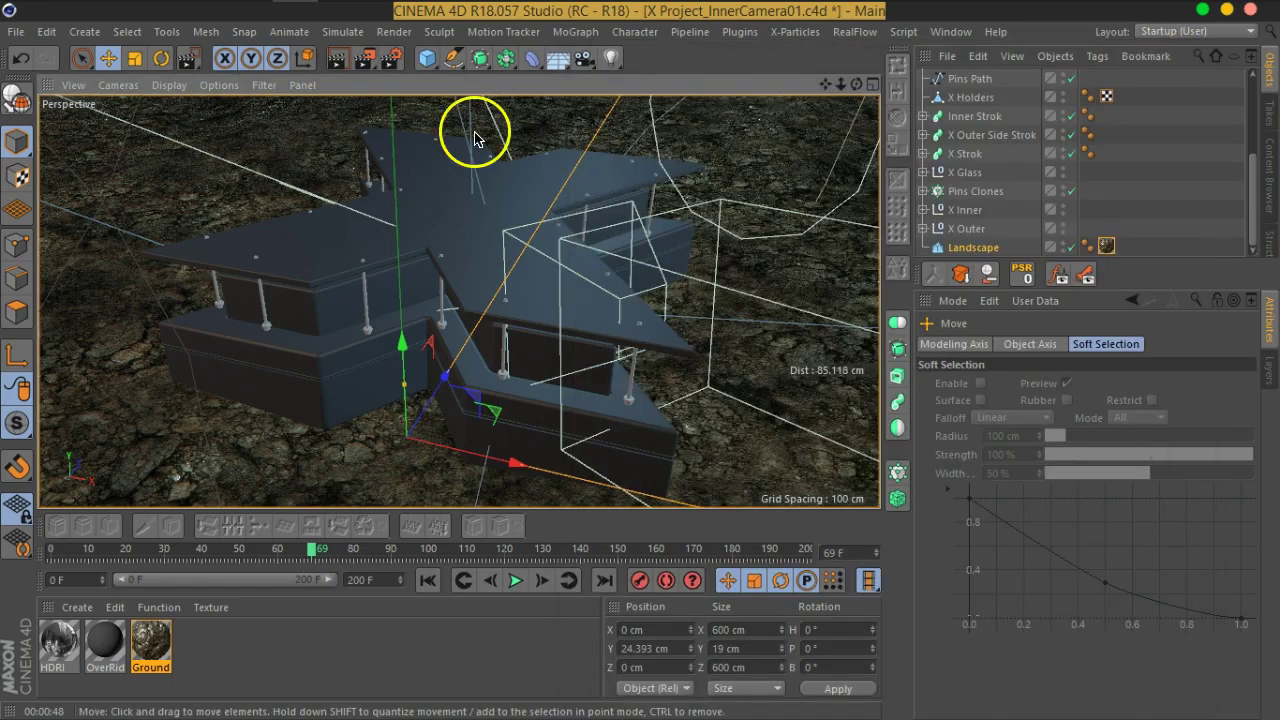
# Step: Render the scene to the Picture Viewer and delete the two most recent finished renders from the history
pyautogui.click(366, 57)
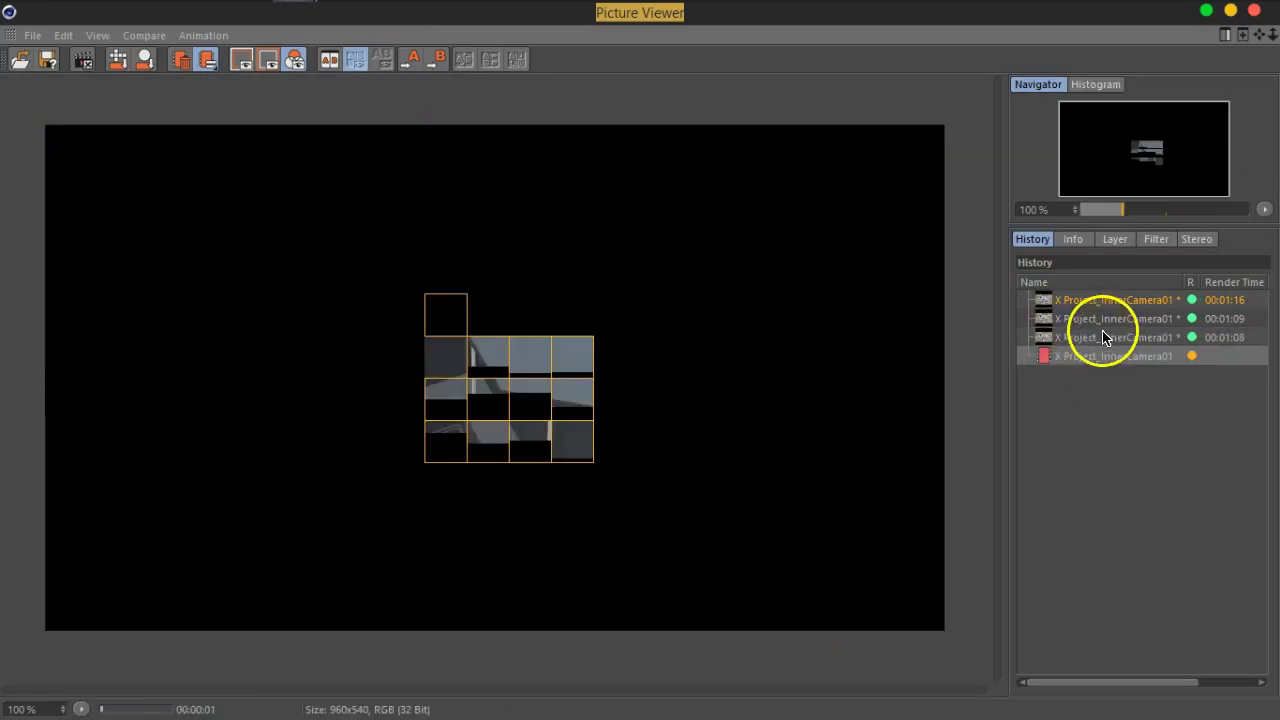
pyautogui.click(1107, 320)
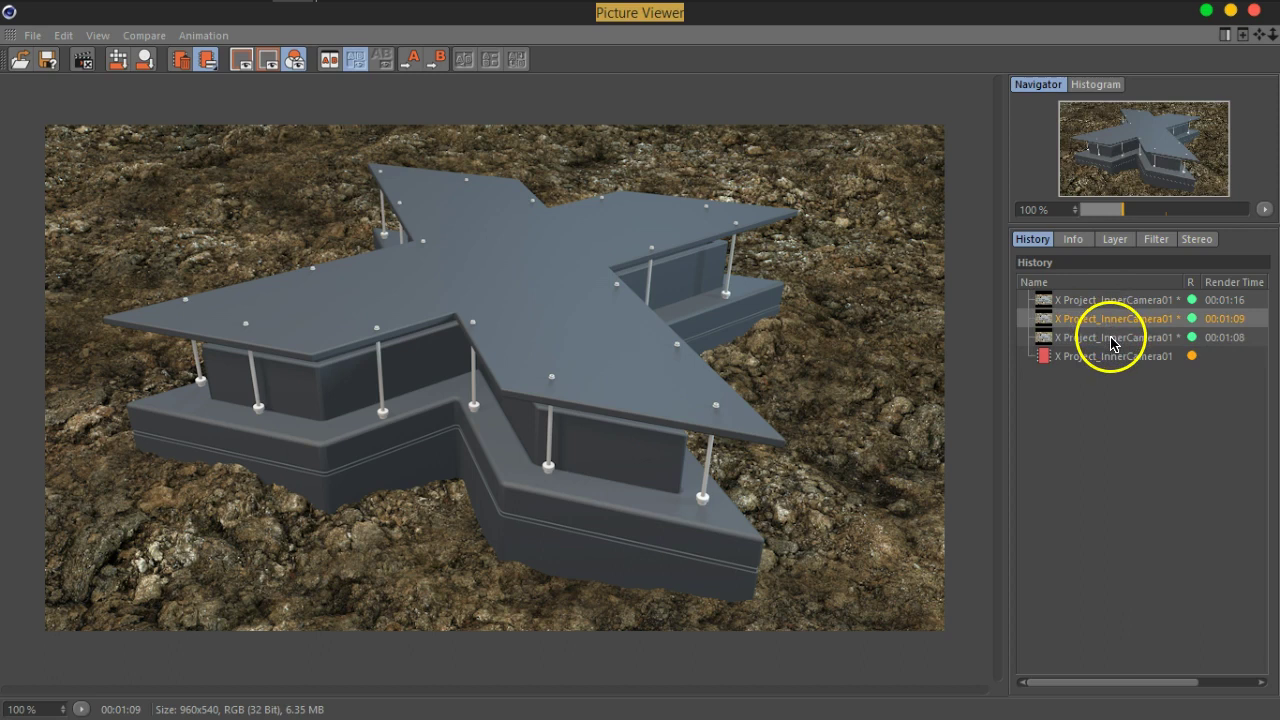
pyautogui.press('Delete')
pyautogui.press('Return')
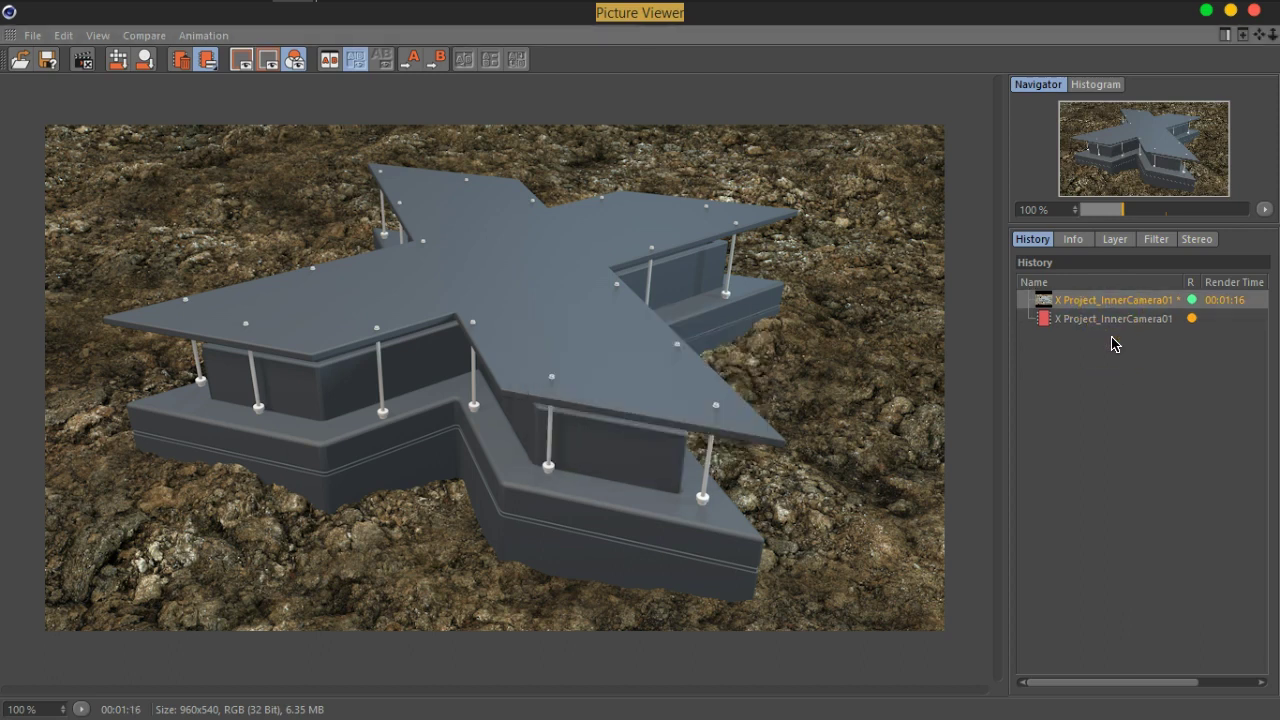
pyautogui.click(1113, 324)
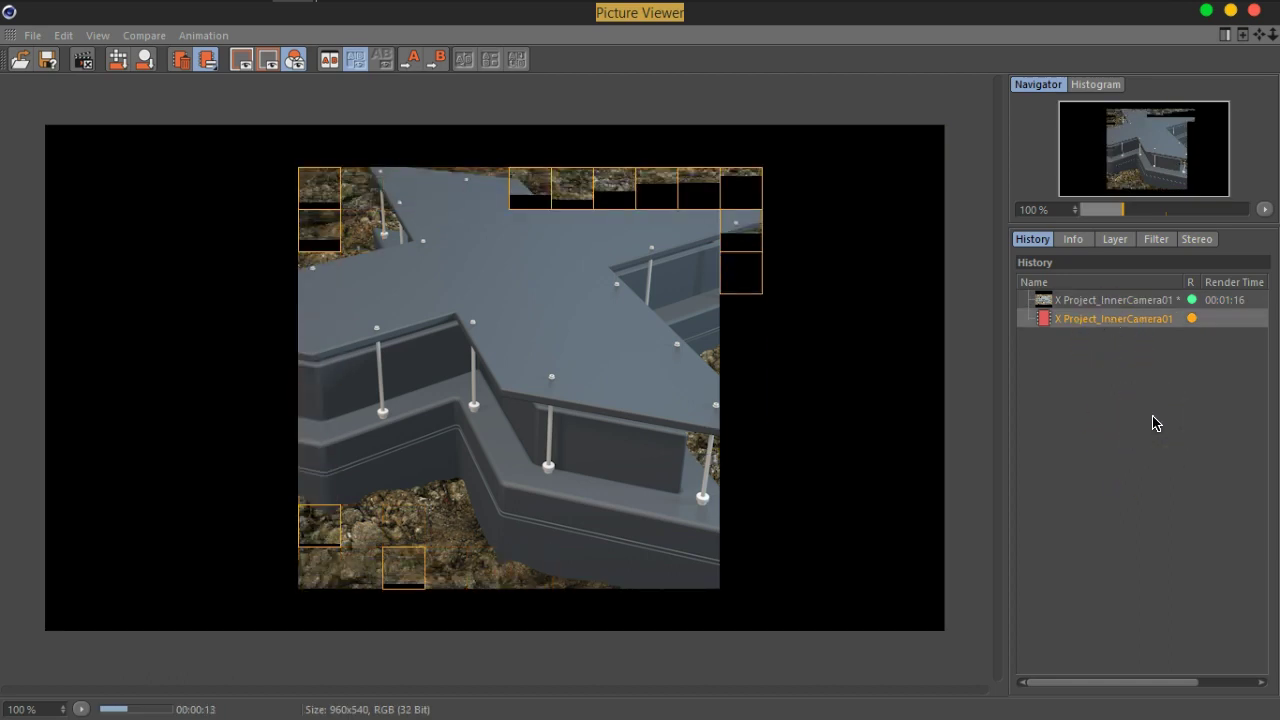
pyautogui.click(1157, 453)
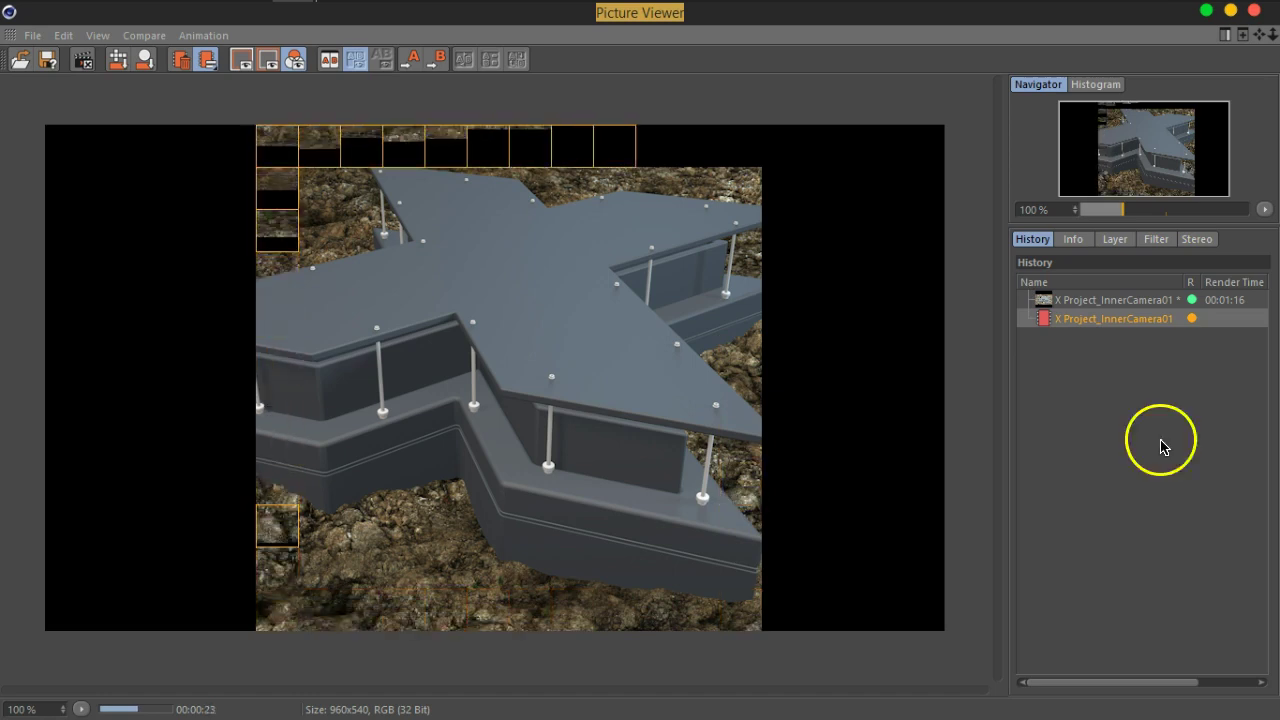
# Step: Compare the ground in the running render with the previous render, then close the Picture Viewer
pyautogui.click(1093, 303)
pyautogui.click(1090, 318)
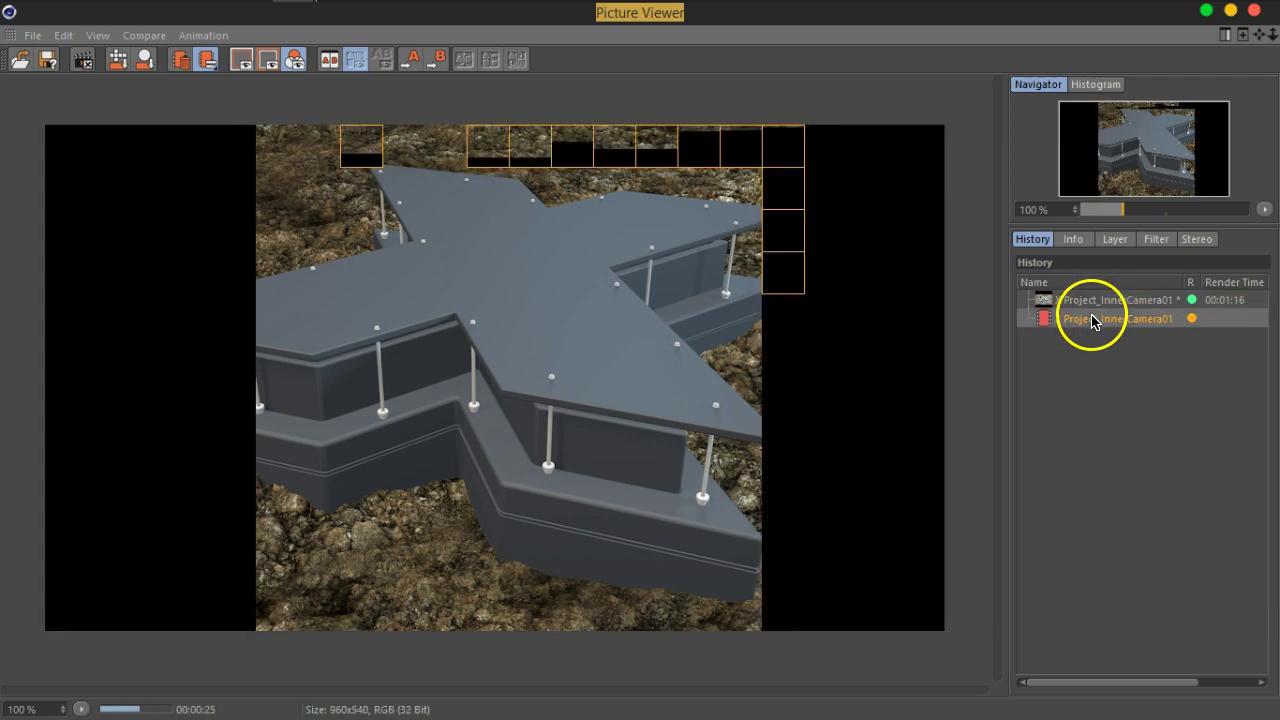
pyautogui.click(1090, 303)
pyautogui.click(1089, 320)
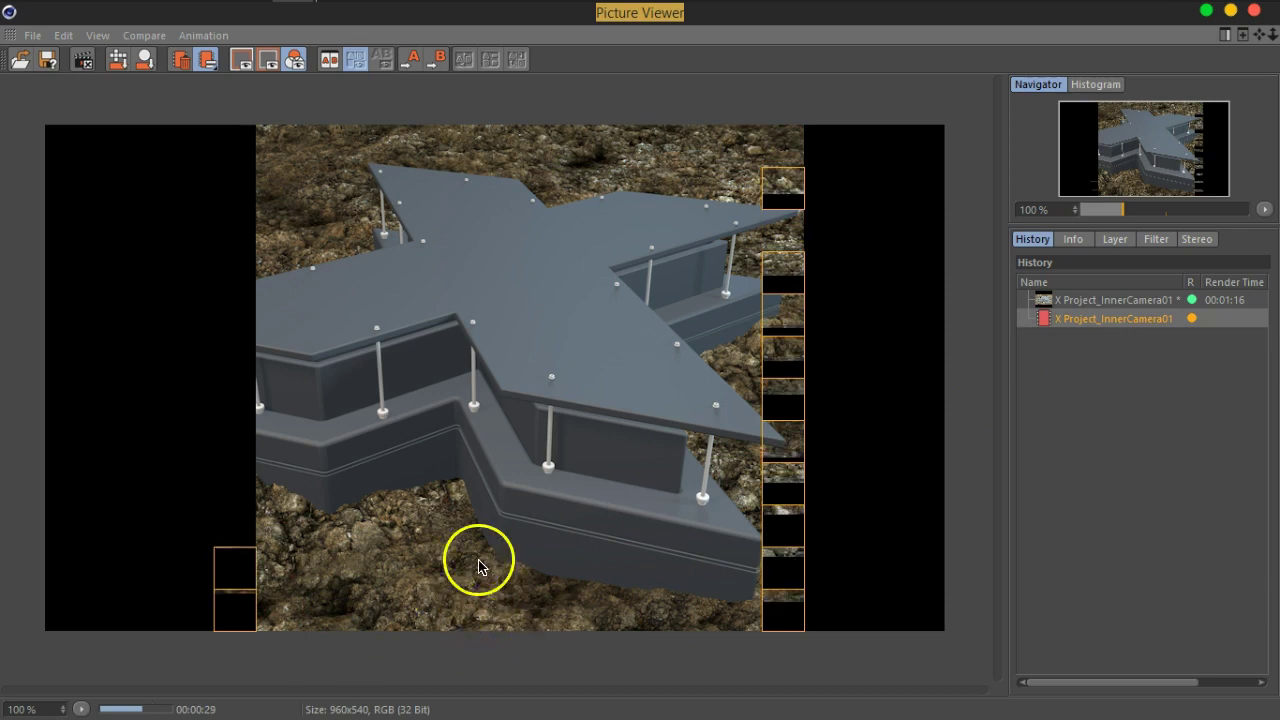
pyautogui.click(1087, 300)
pyautogui.click(1087, 316)
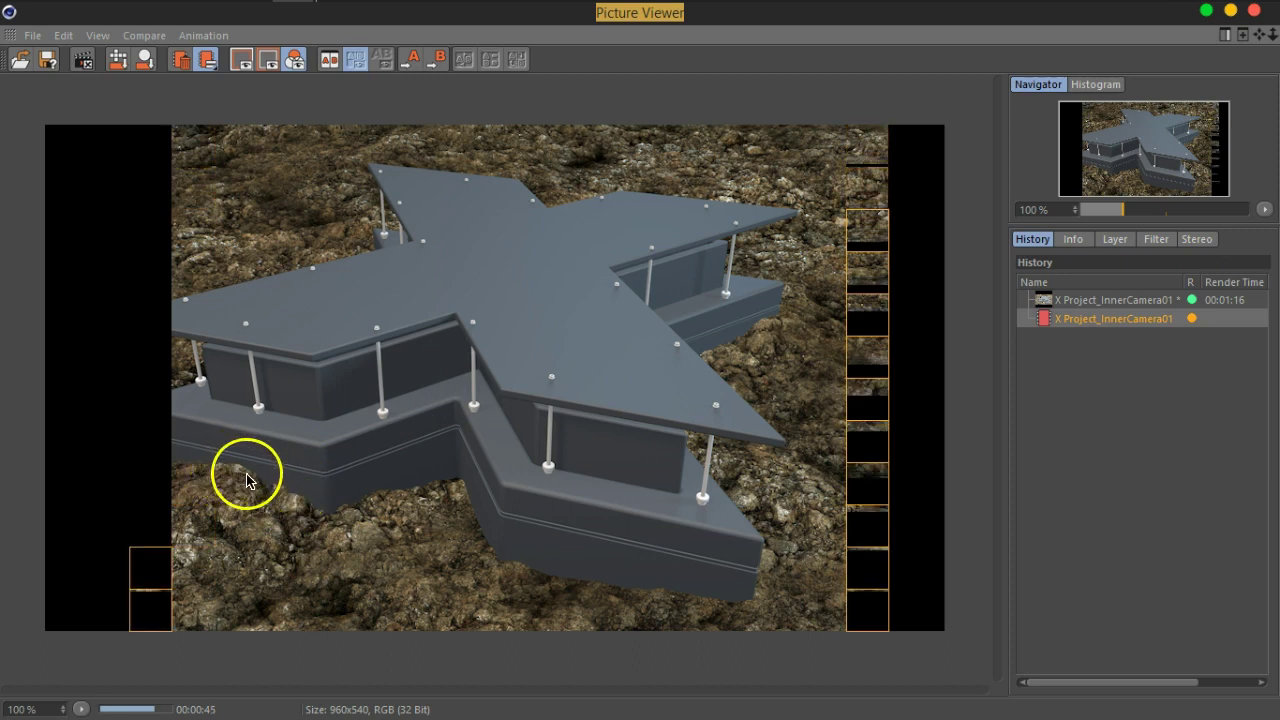
pyautogui.click(1255, 12)
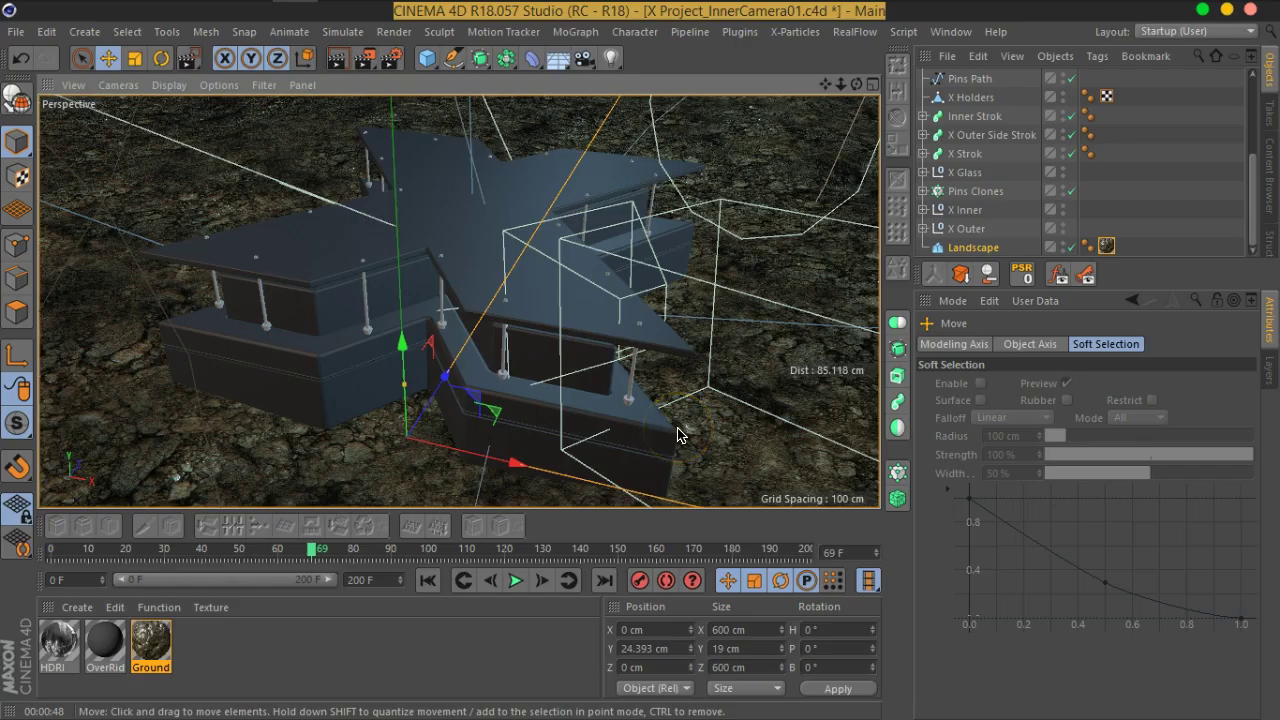
# Step: Select the building's outer base wall, create a new material and name it X Outer
pyautogui.click(1123, 190)
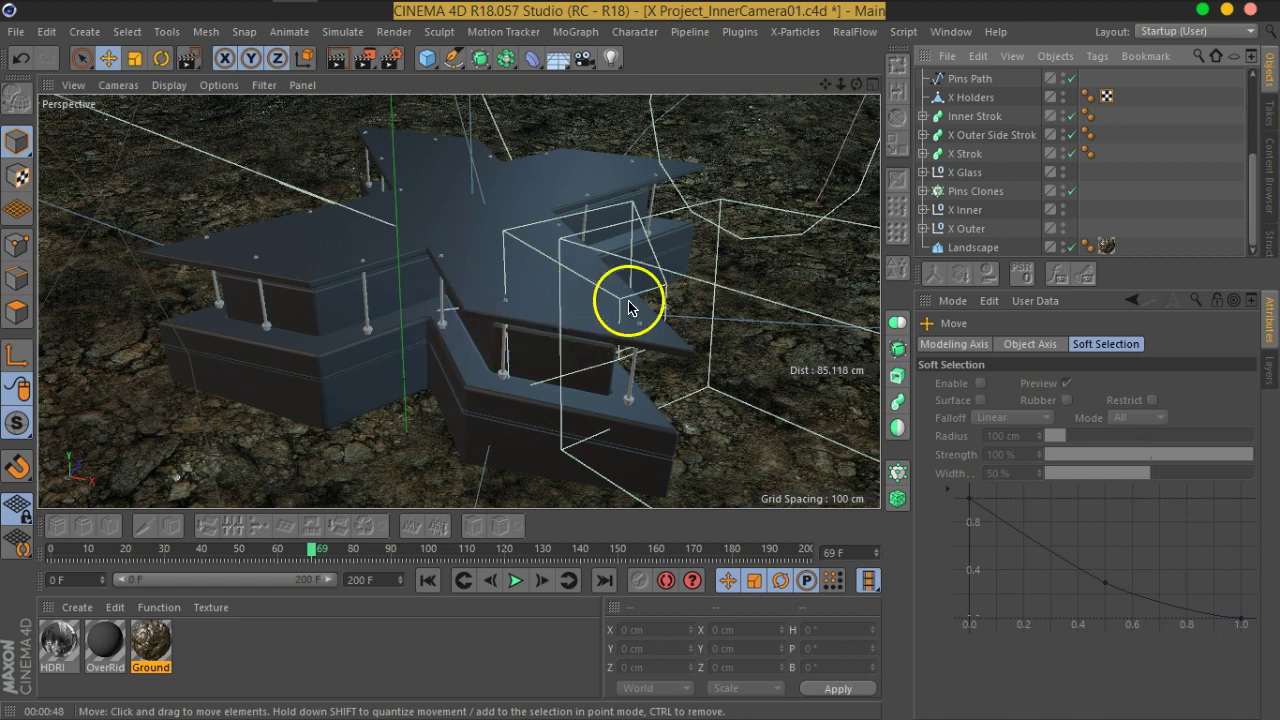
pyautogui.keyDown('alt'); pyautogui.moveTo(610, 318); pyautogui.dragTo(580, 337); pyautogui.keyUp('alt')
pyautogui.scroll(8, 476, 357)
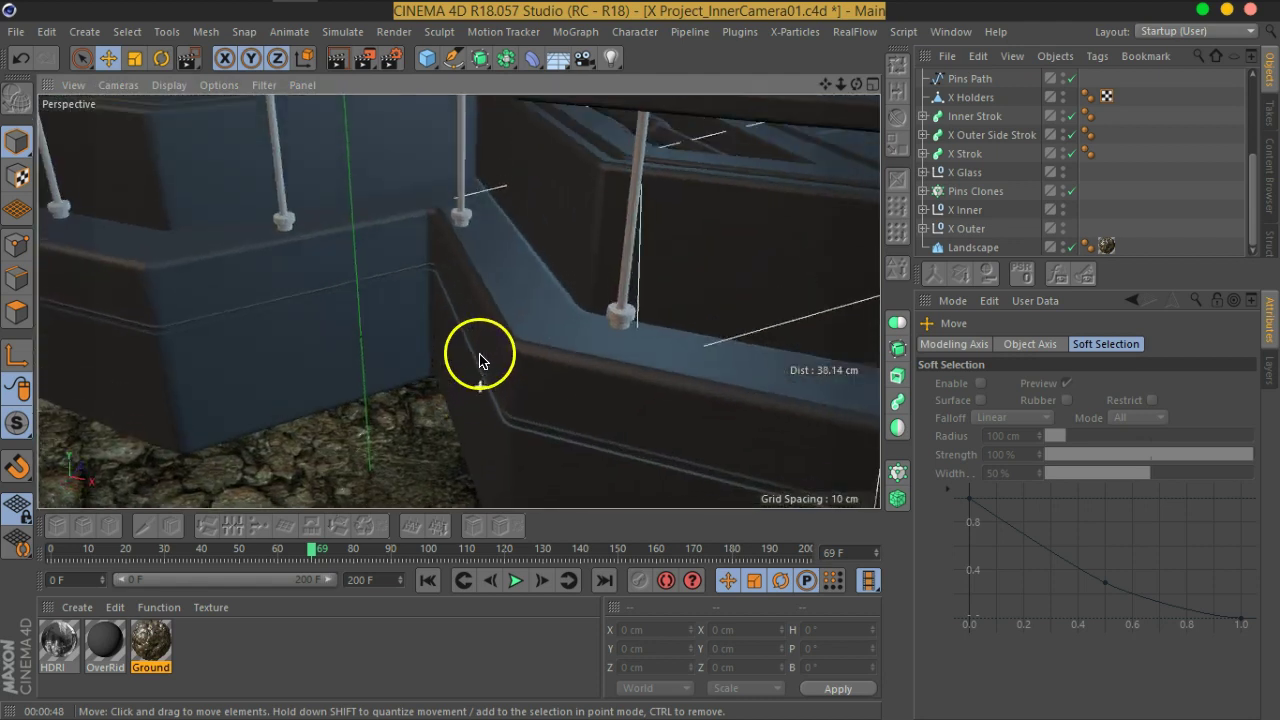
pyautogui.click(575, 337)
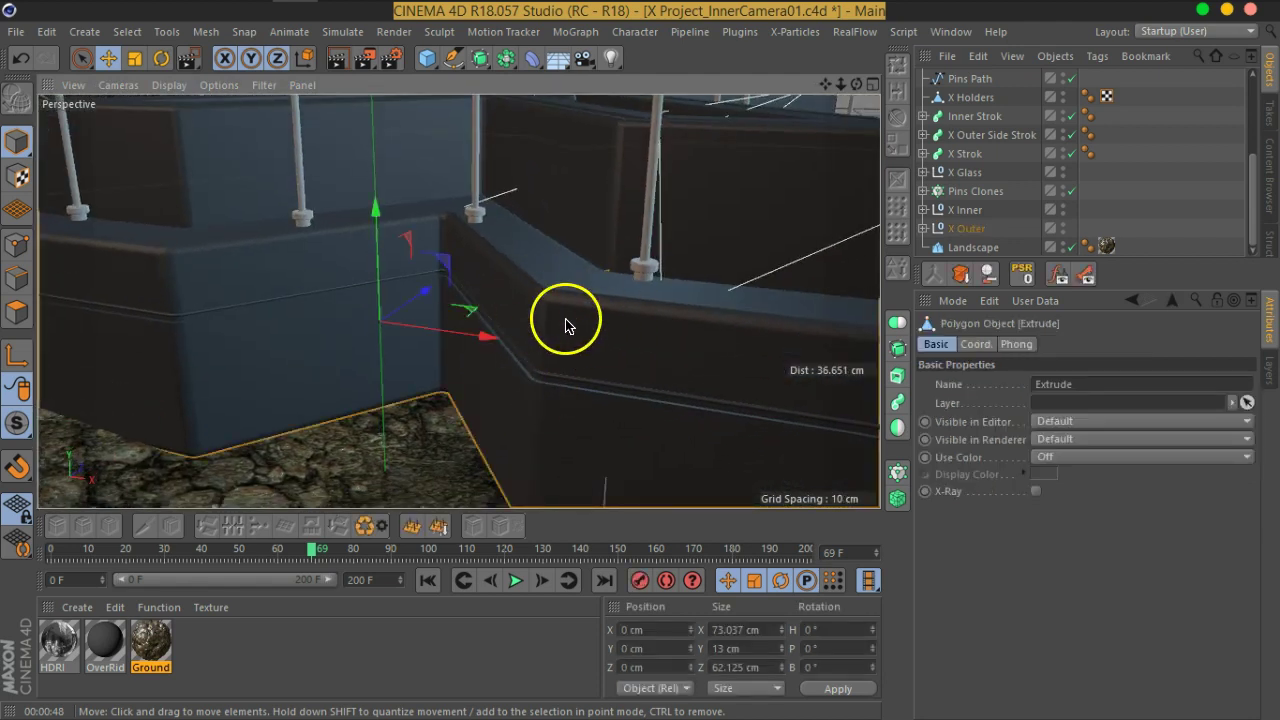
pyautogui.doubleClick(191, 655)
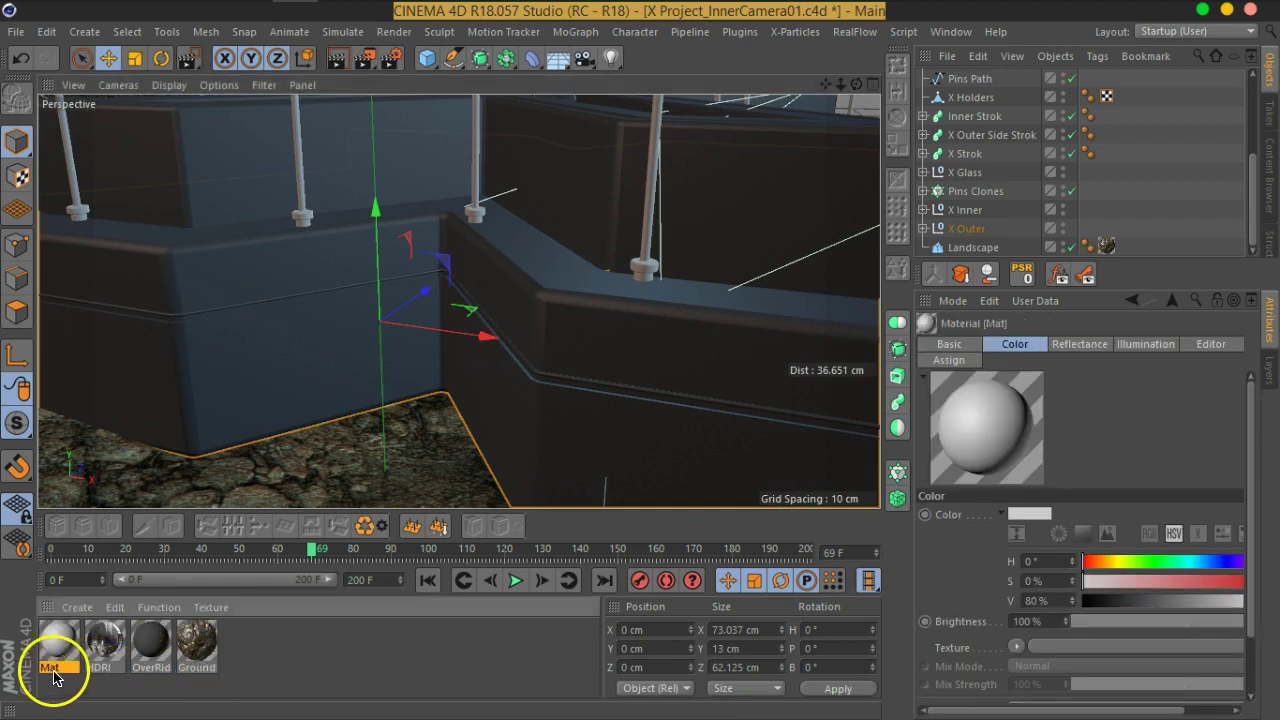
pyautogui.doubleClick(52, 668)
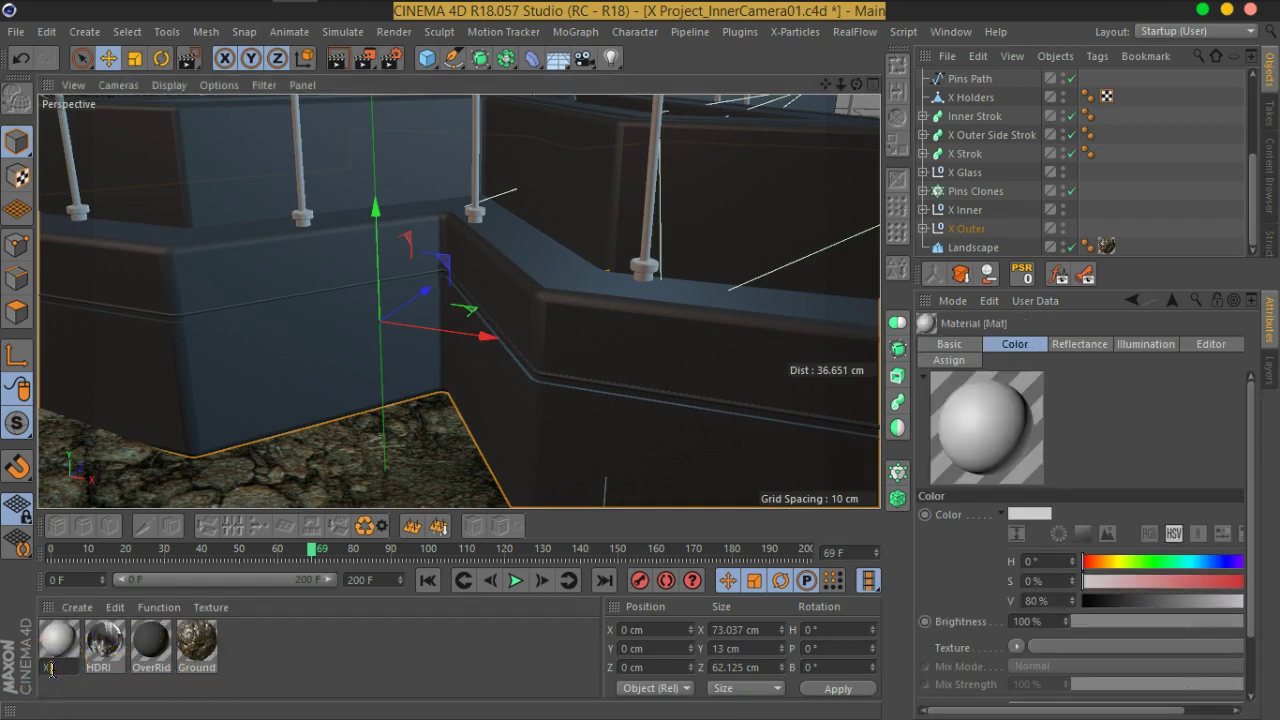
pyautogui.write('X Outer')
pyautogui.press('Return')
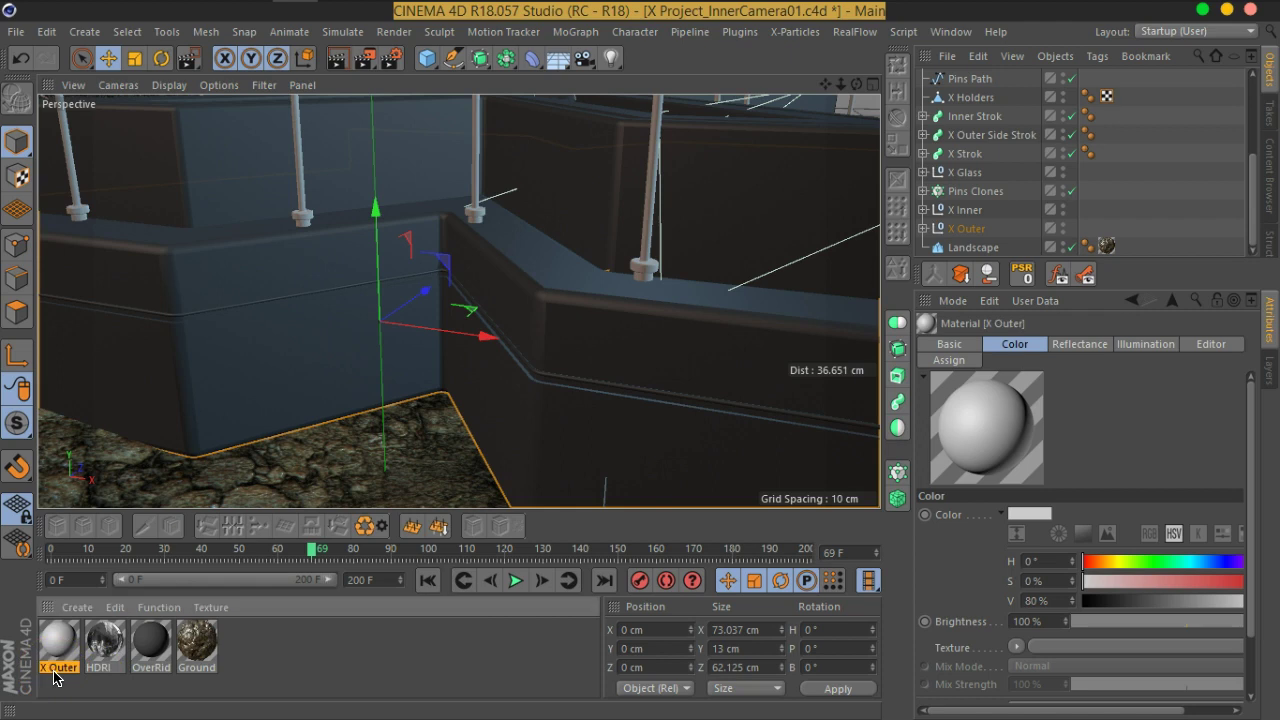
# Step: Set the X Outer material's color to a saturated red with about 99% saturation and 86% value
pyautogui.keyDown('alt'); pyautogui.moveTo(386, 371); pyautogui.dragTo(587, 366); pyautogui.keyUp('alt')
pyautogui.doubleClick(55, 645)
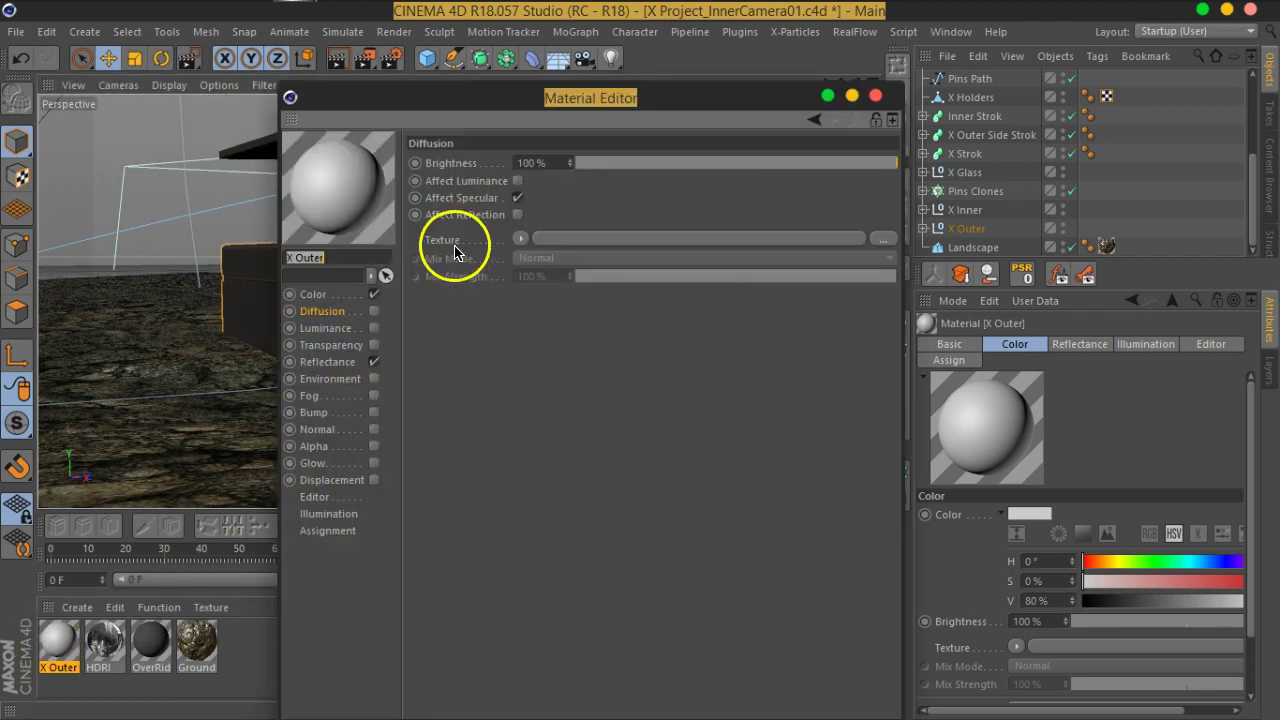
pyautogui.moveTo(520, 100); pyautogui.dragTo(811, 54)
pyautogui.click(605, 250)
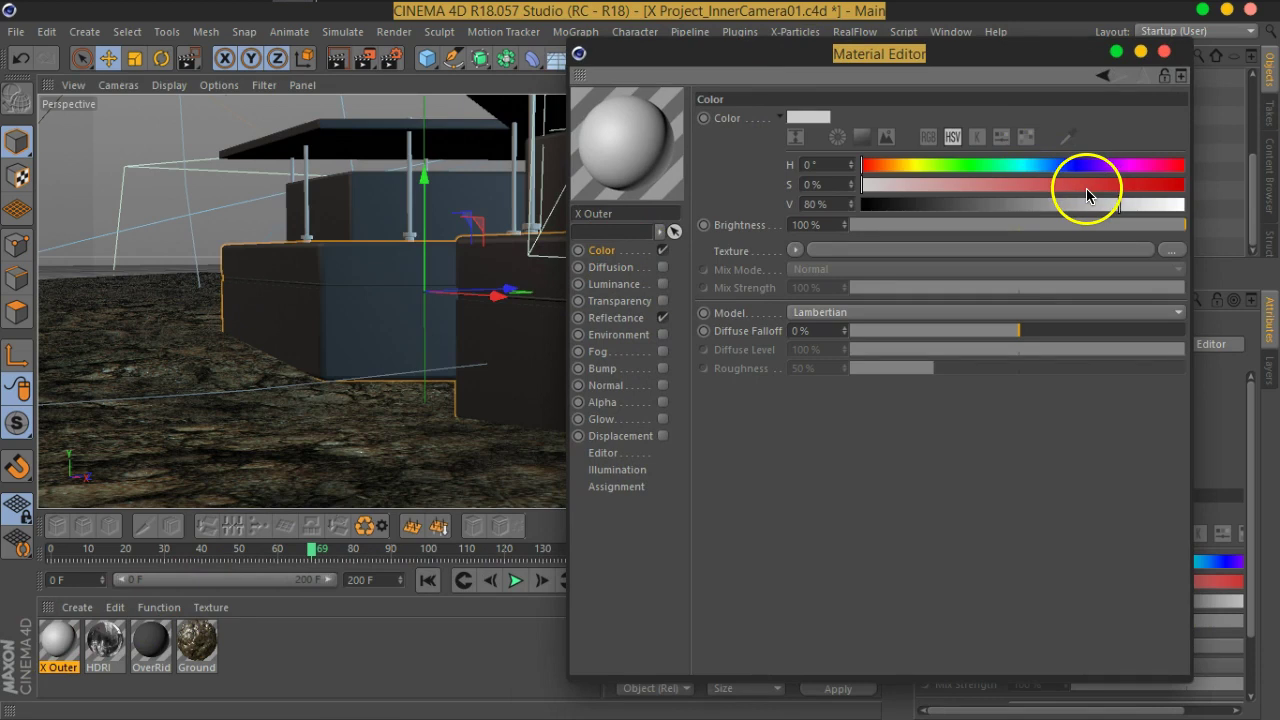
pyautogui.moveTo(1110, 186); pyautogui.dragTo(1181, 195)
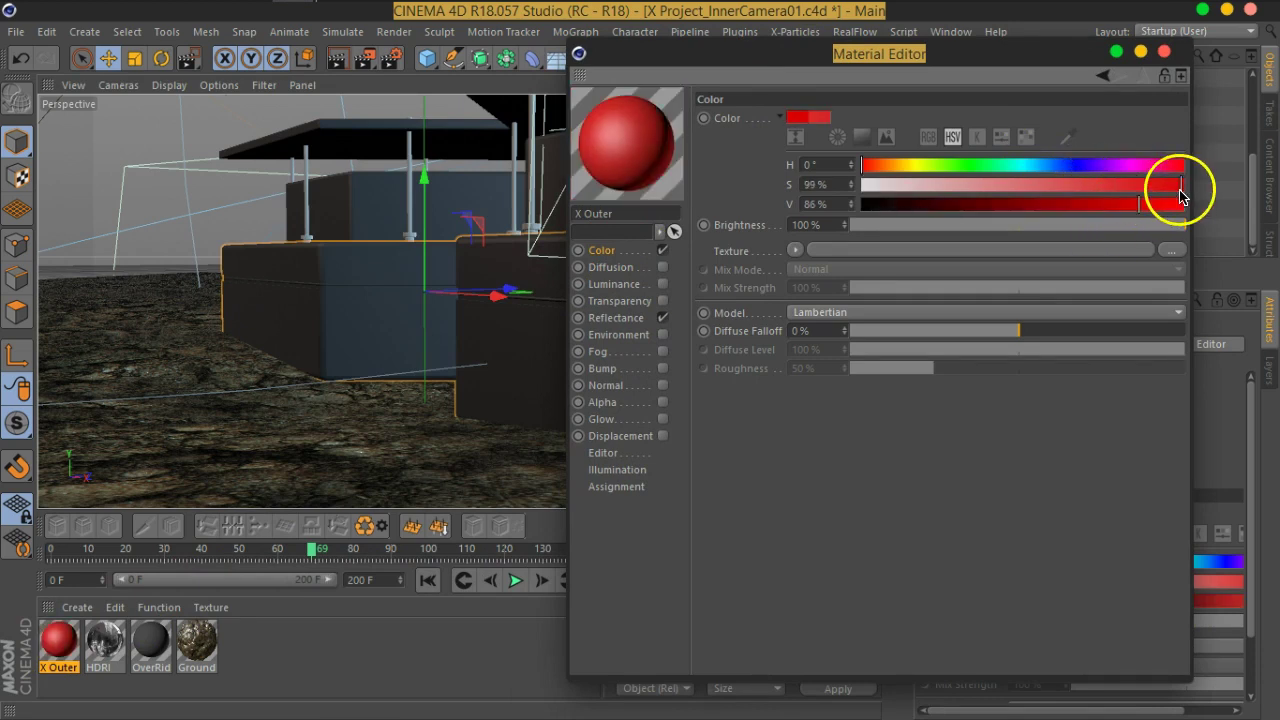
# Step: Enable Diffusion on the X Outer material and assign a Noise shader as its texture
pyautogui.click(612, 267)
pyautogui.click(662, 267)
pyautogui.click(809, 198)
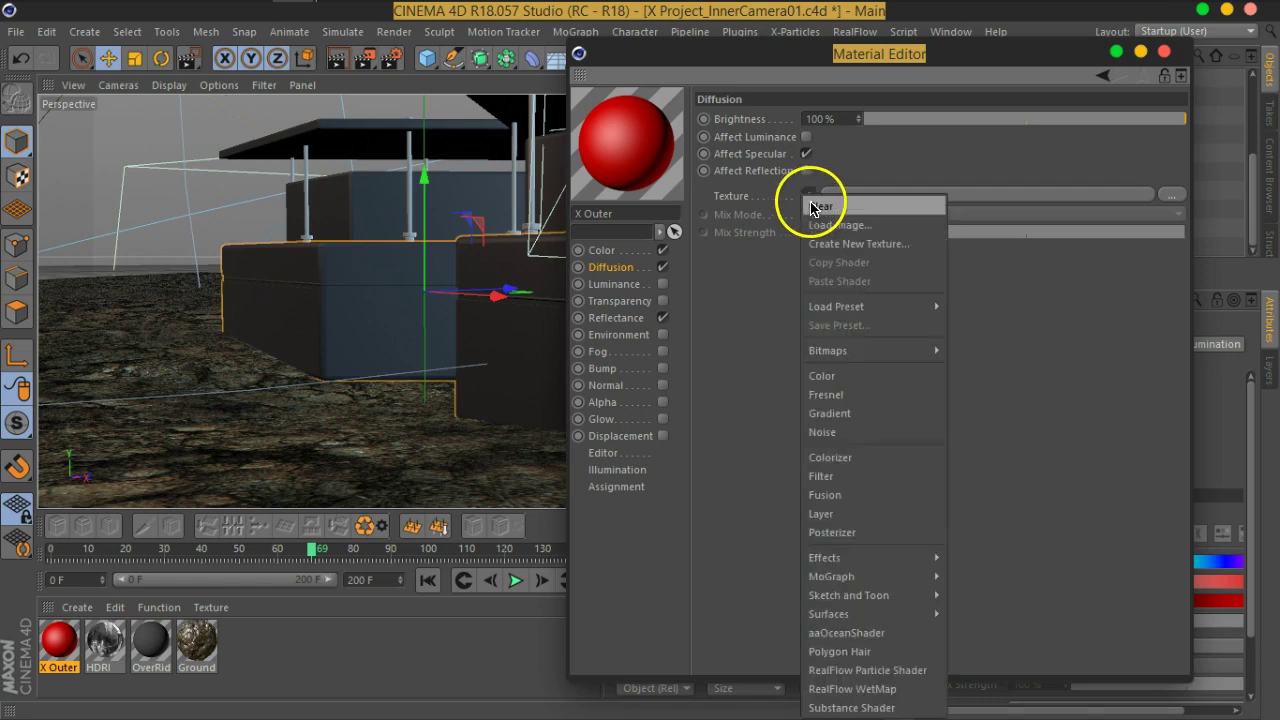
pyautogui.click(820, 432)
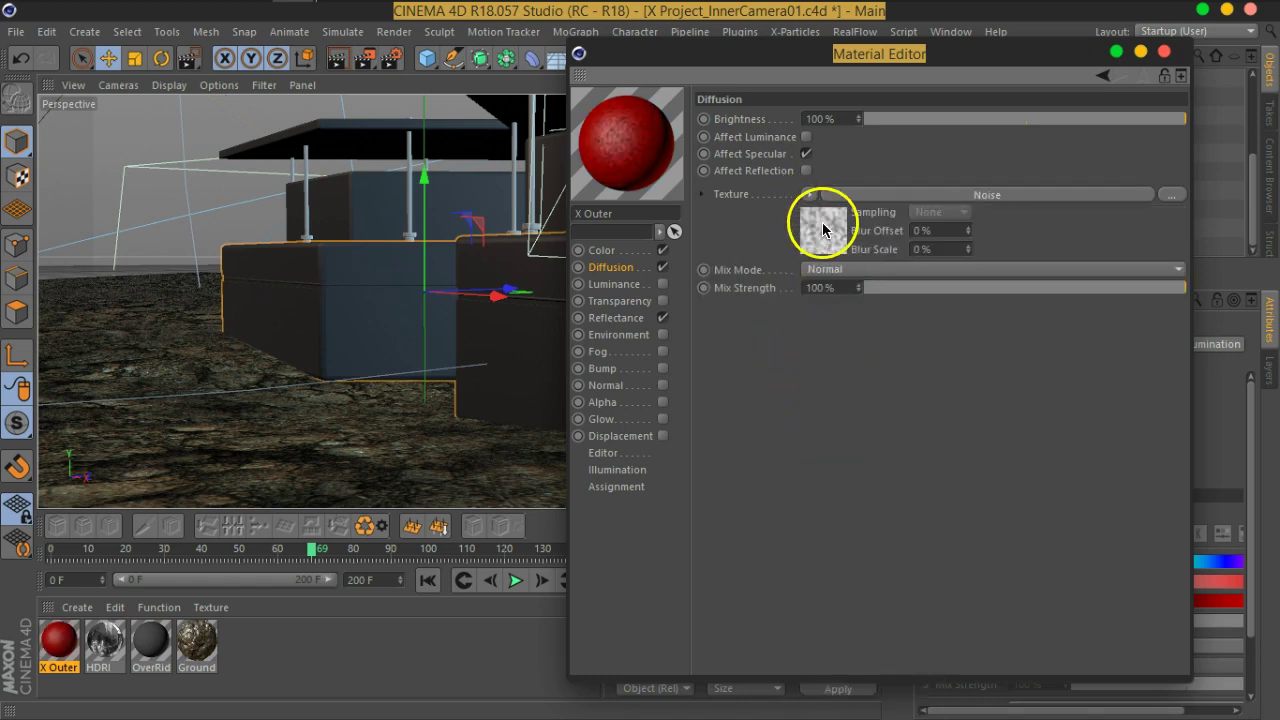
# Step: Change the diffusion Noise shader to the Luka noise type and set its Global Scale to 400 %
pyautogui.click(823, 230)
pyautogui.click(909, 300)
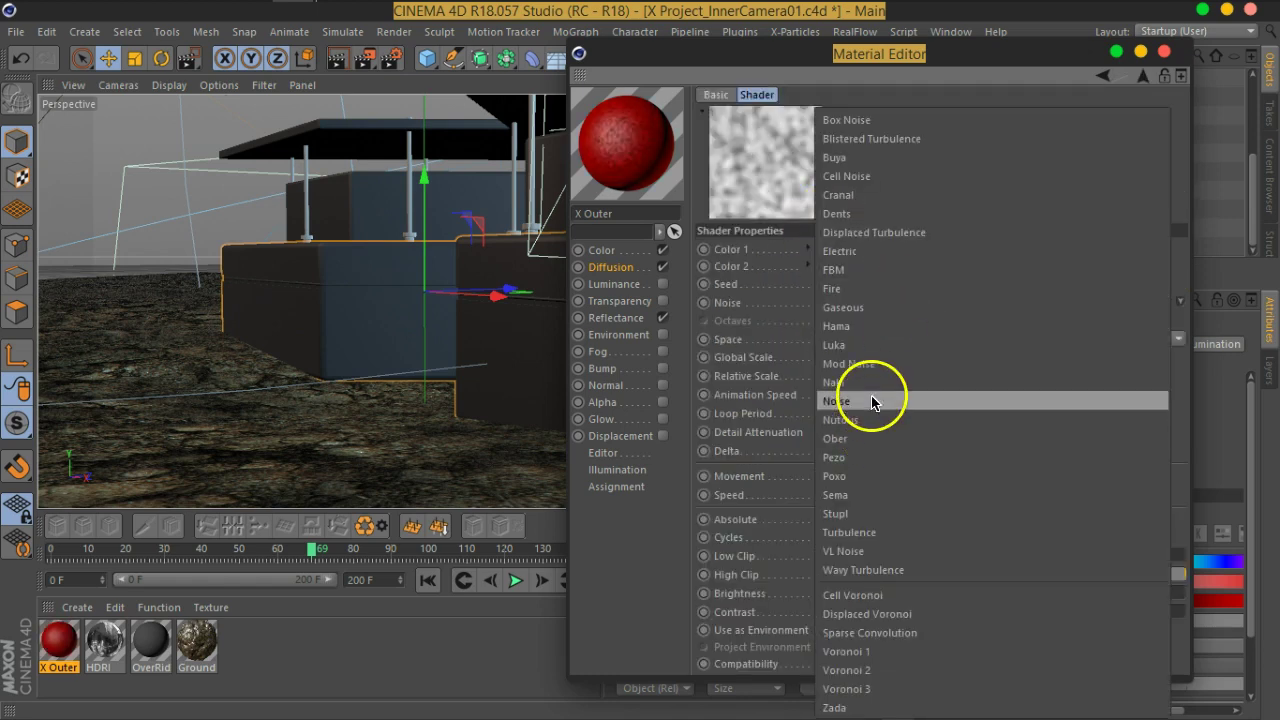
pyautogui.click(866, 344)
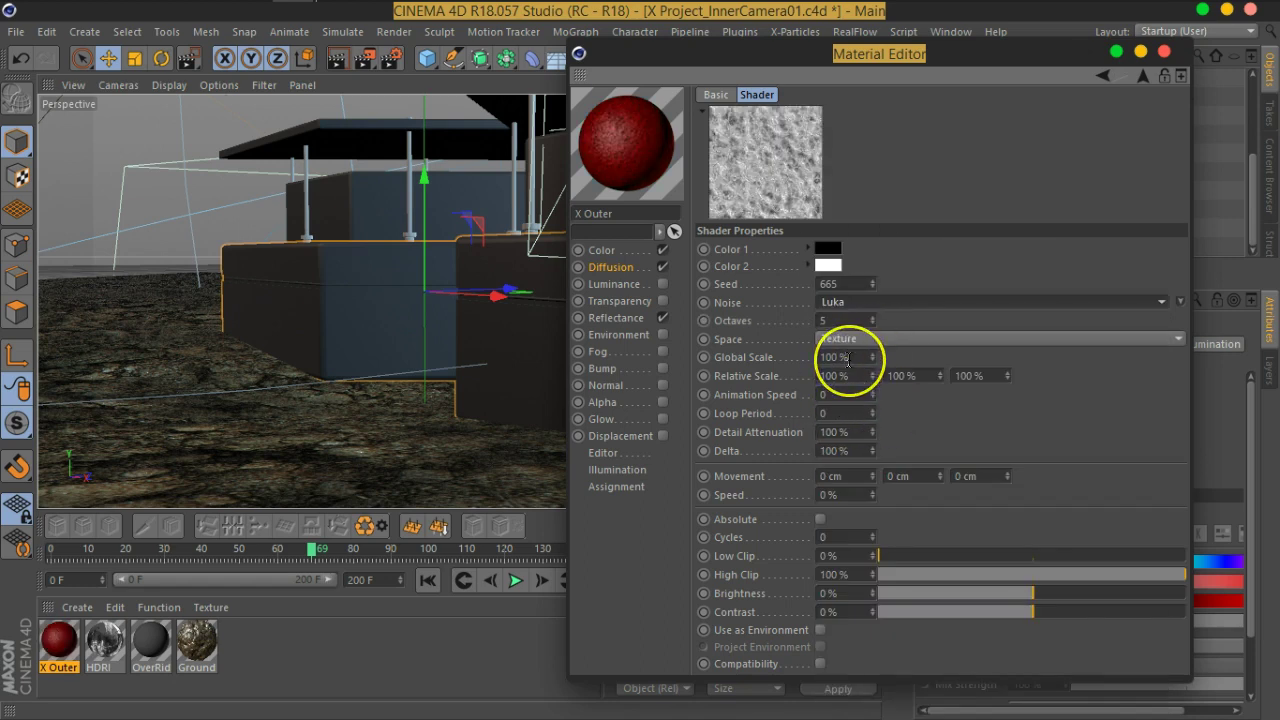
pyautogui.doubleClick(840, 357)
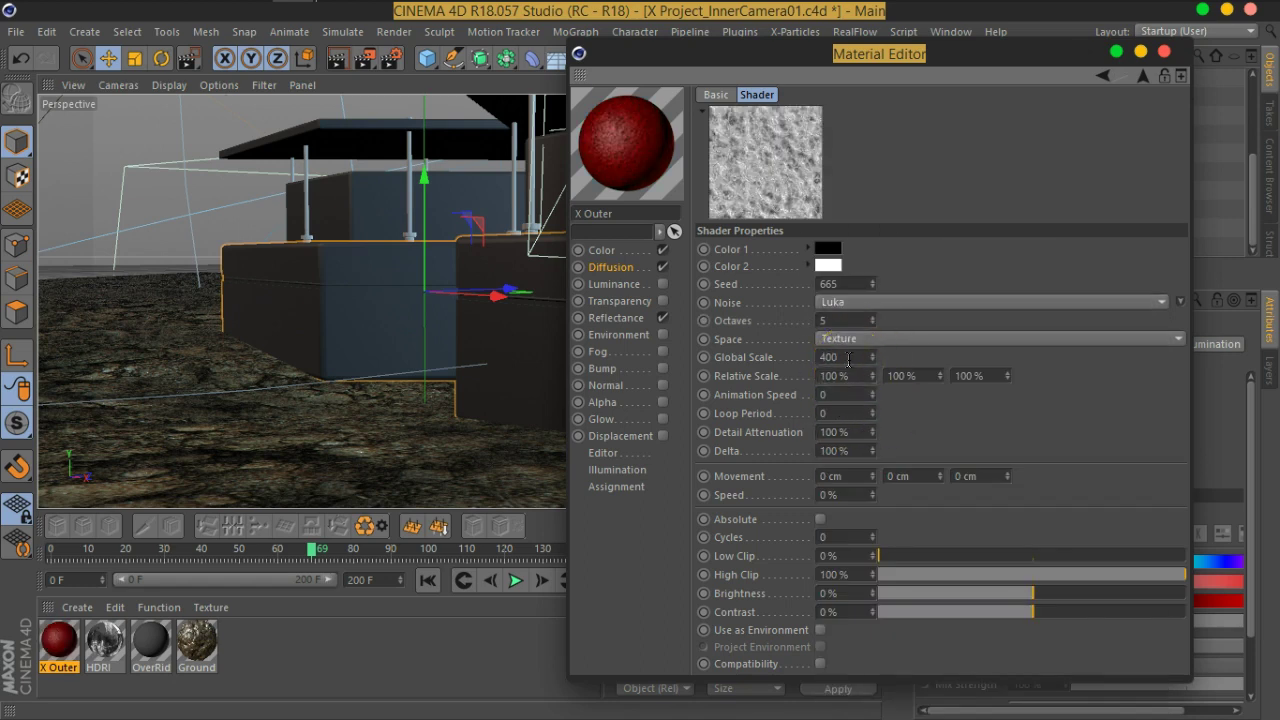
pyautogui.write('400')
pyautogui.press('Return')
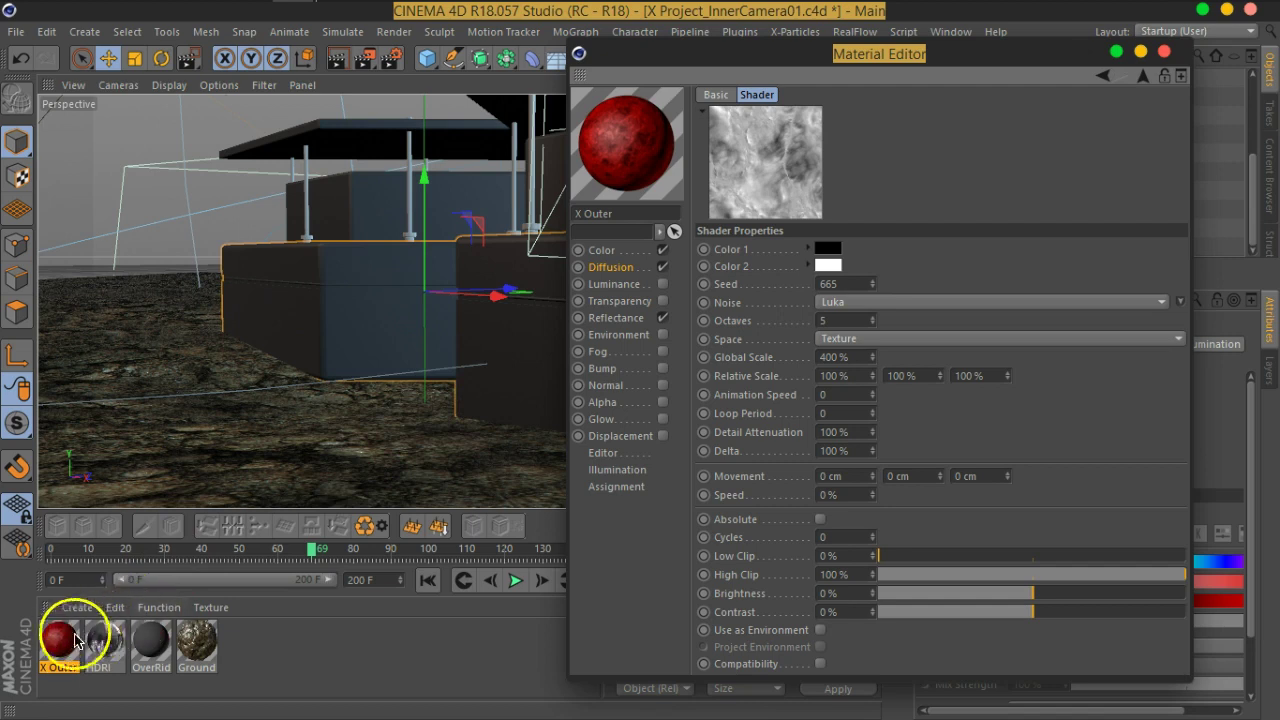
# Step: Apply the X Outer material to the building's outer base wall and set its texture projection to Cubic
pyautogui.moveTo(75, 640); pyautogui.dragTo(321, 390)
pyautogui.moveTo(348, 338); pyautogui.dragTo(350, 340)
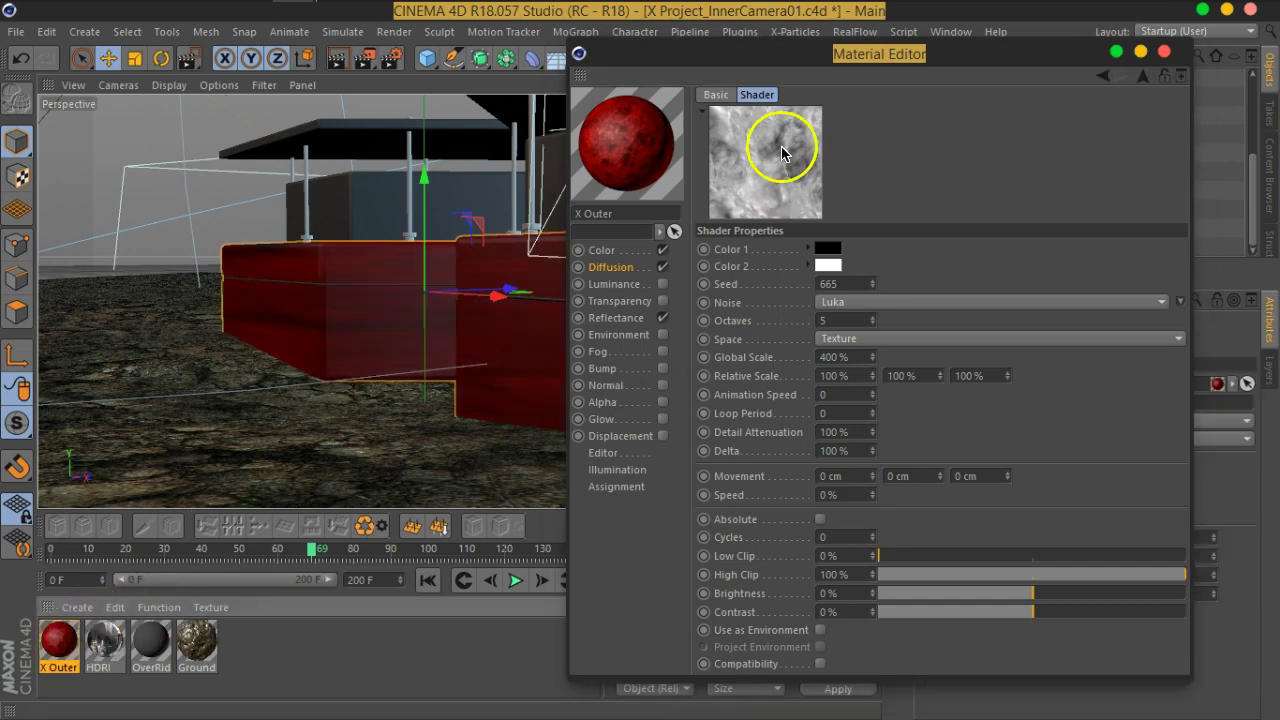
pyautogui.moveTo(827, 61); pyautogui.dragTo(120, 22)
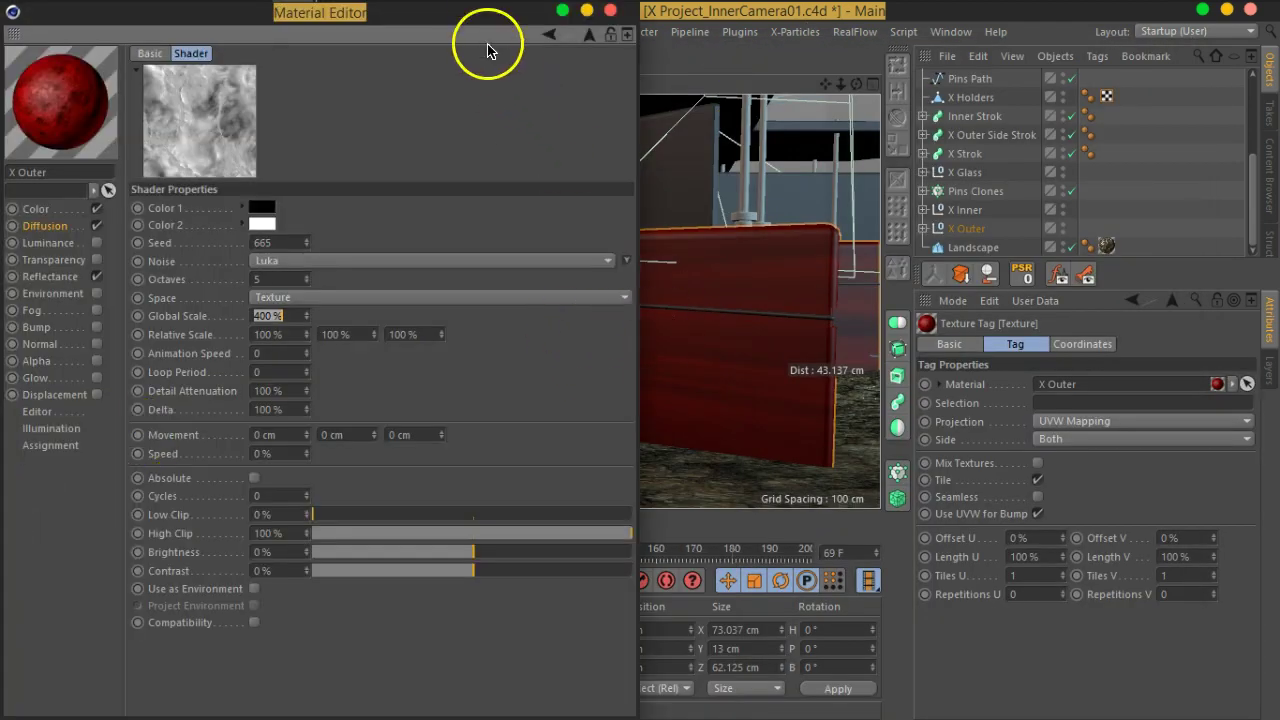
pyautogui.moveTo(486, 43); pyautogui.dragTo(601, 118)
pyautogui.moveTo(500, 89); pyautogui.dragTo(437, 559)
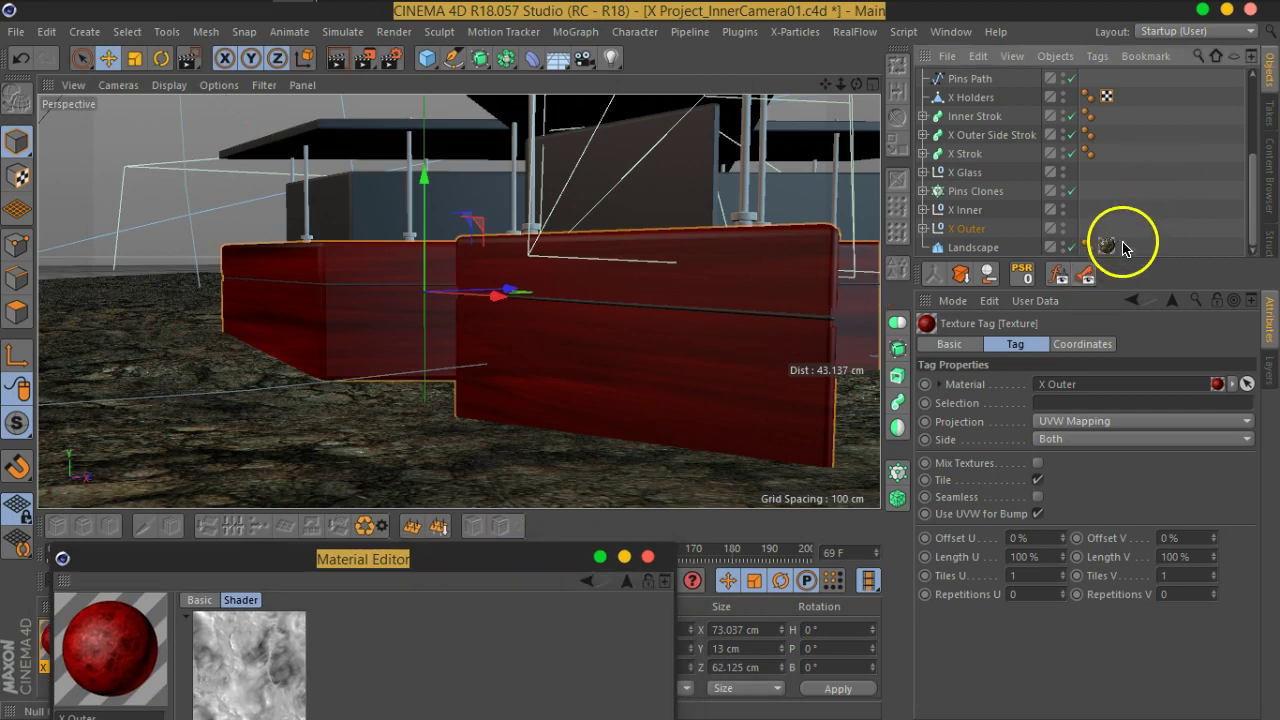
pyautogui.click(966, 228)
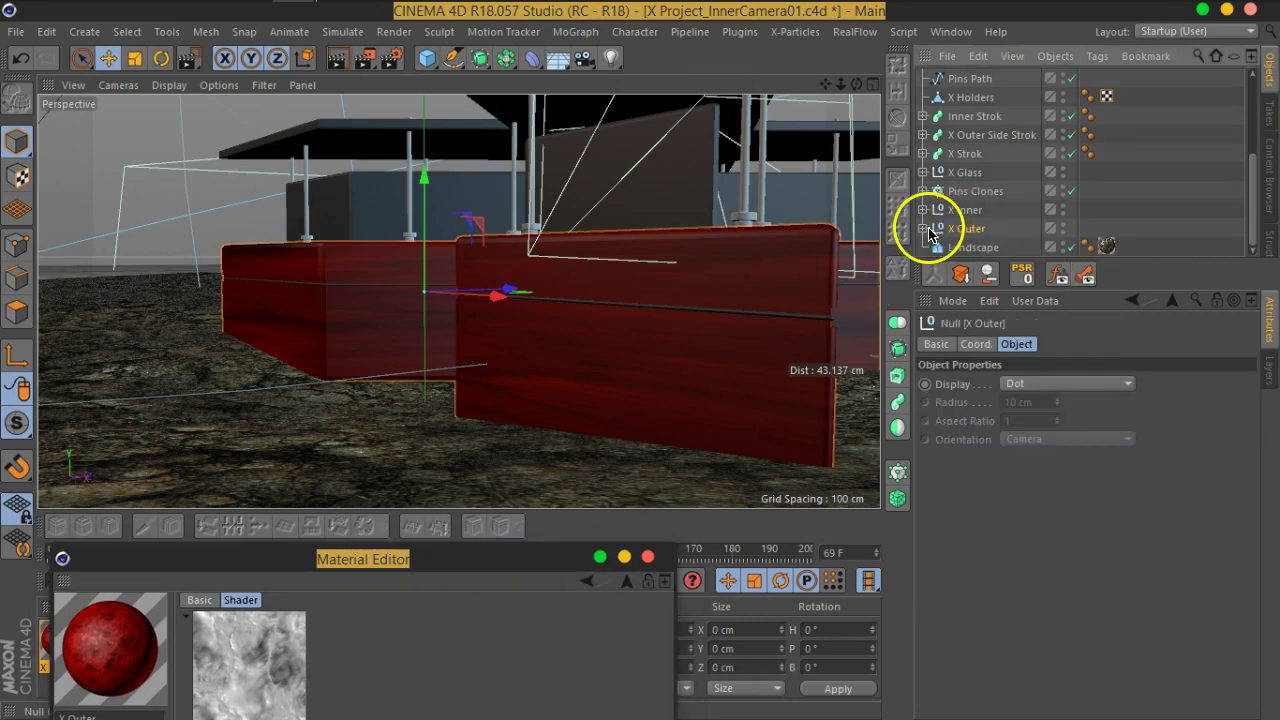
pyautogui.click(924, 229)
pyautogui.click(1162, 227)
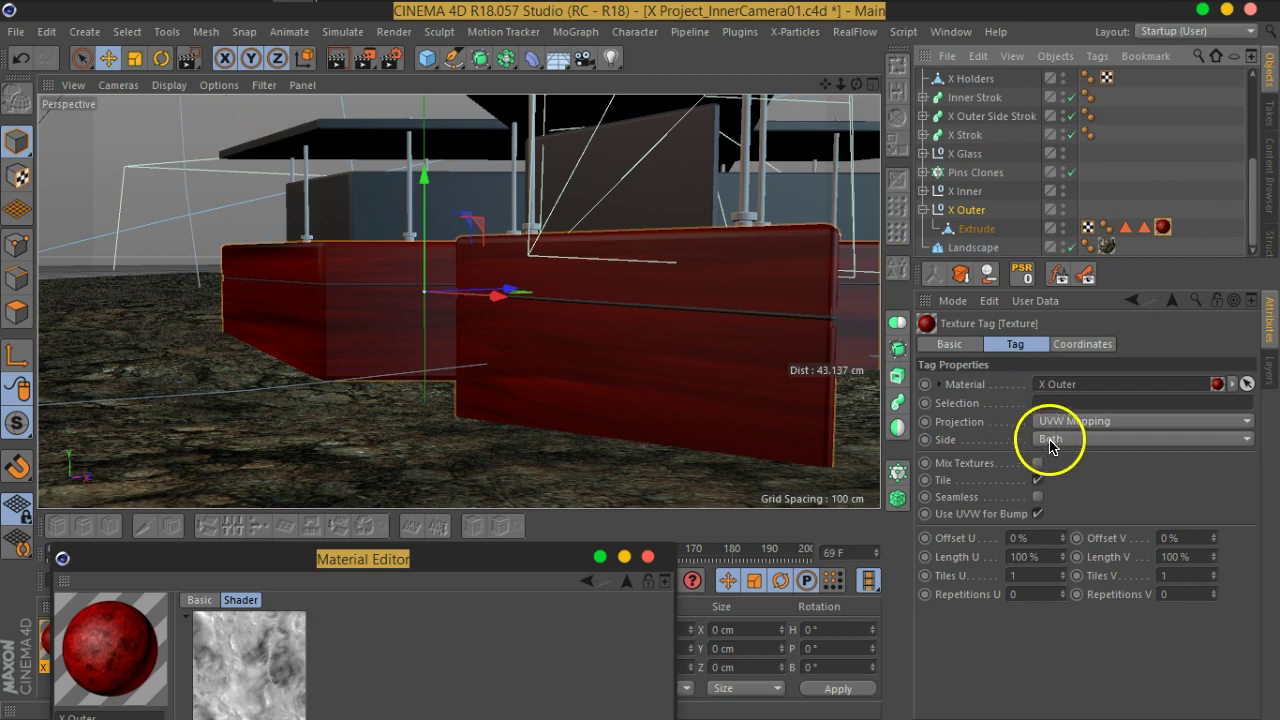
pyautogui.click(1060, 422)
pyautogui.click(1055, 499)
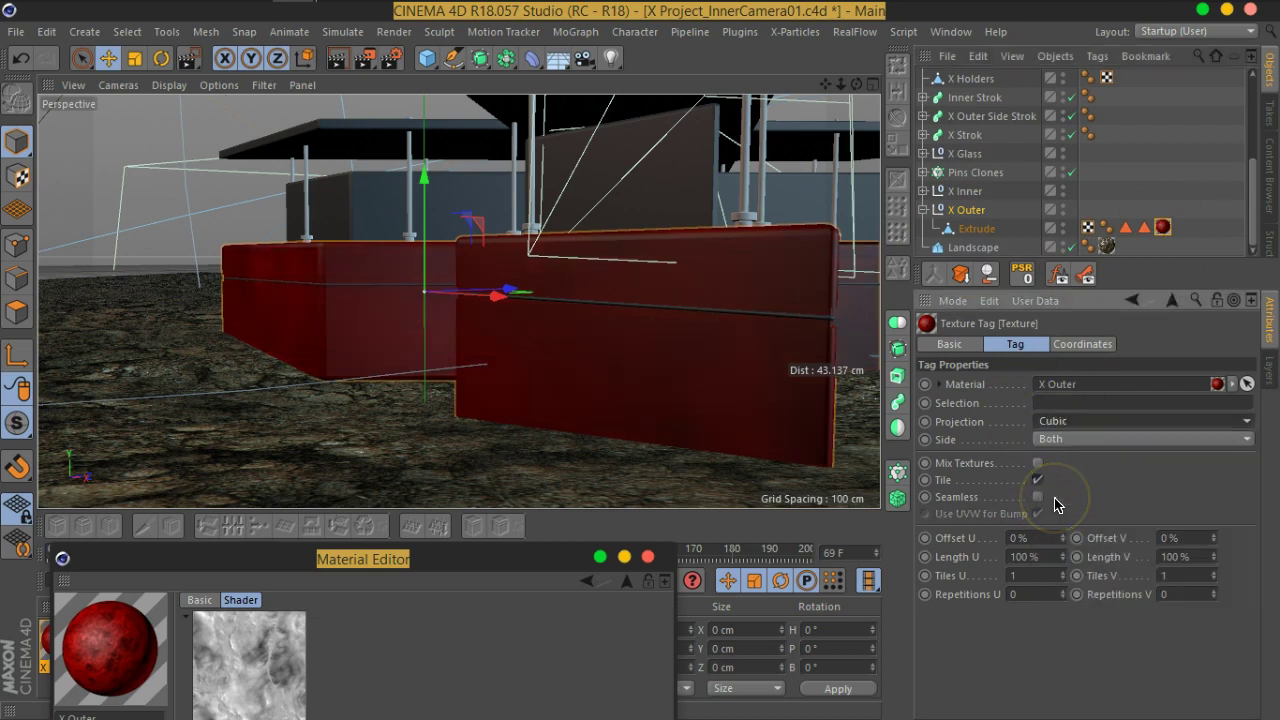
# Step: Render the active view to check the red material on the outer wall
pyautogui.moveTo(443, 557); pyautogui.dragTo(1012, 51)
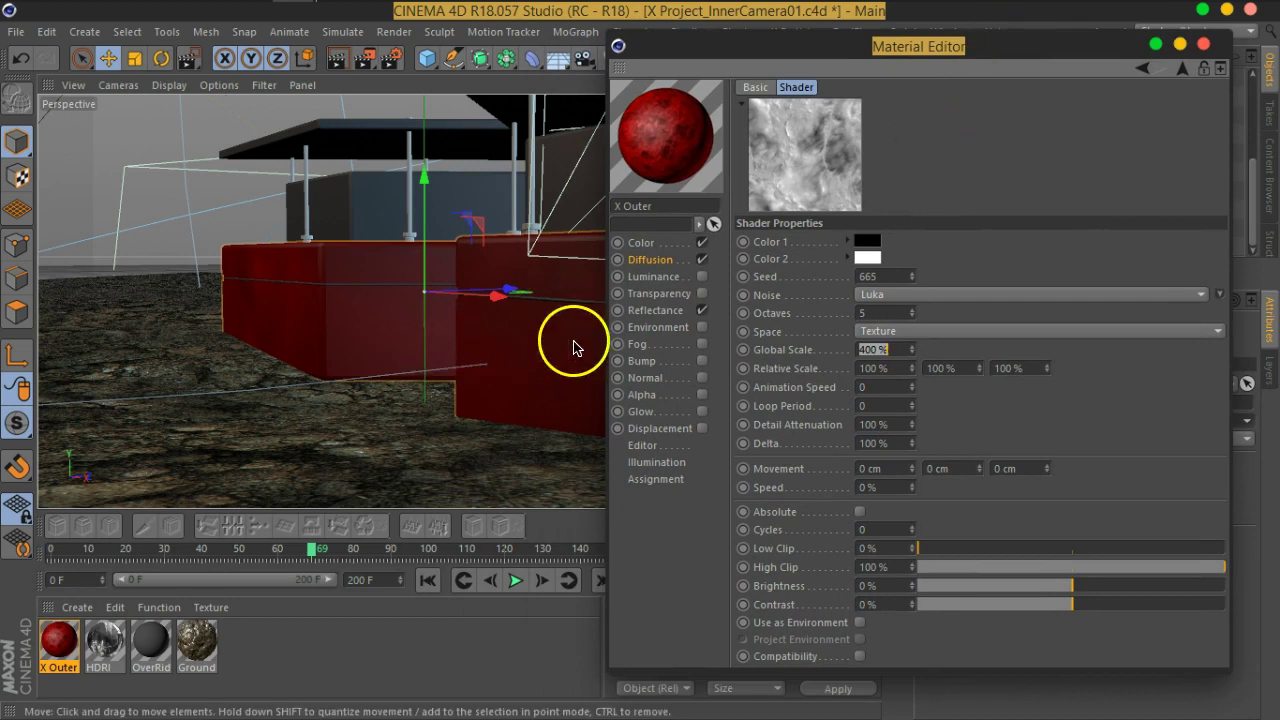
pyautogui.click(337, 57)
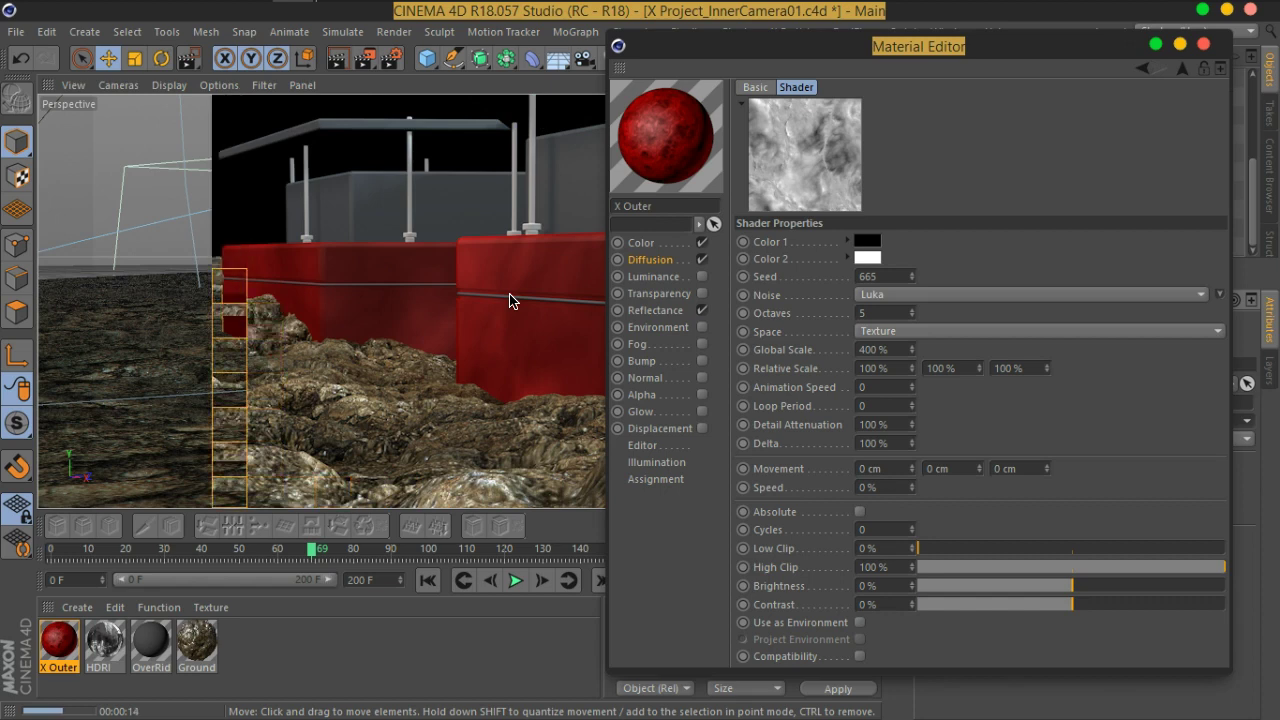
# Step: Replace the X Outer material's default specular with a GGX reflectance layer using a Dielectric Fresnel
pyautogui.click(656, 310)
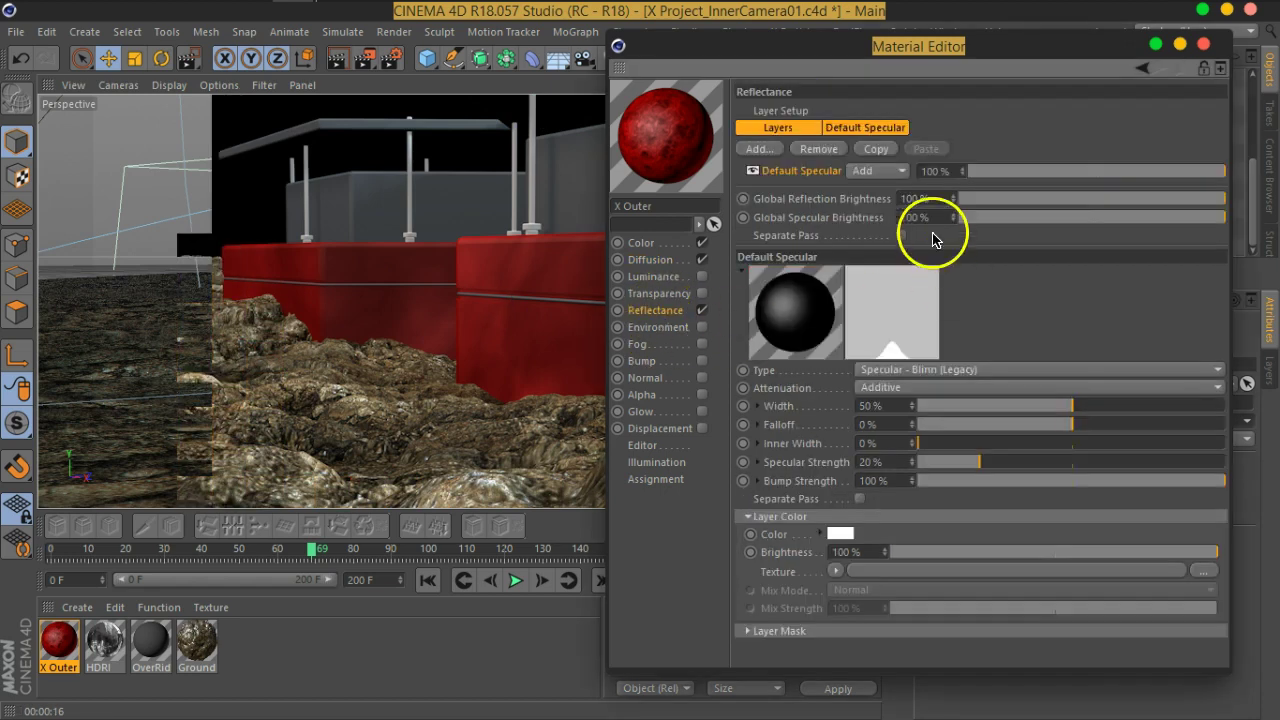
pyautogui.click(818, 148)
pyautogui.click(758, 148)
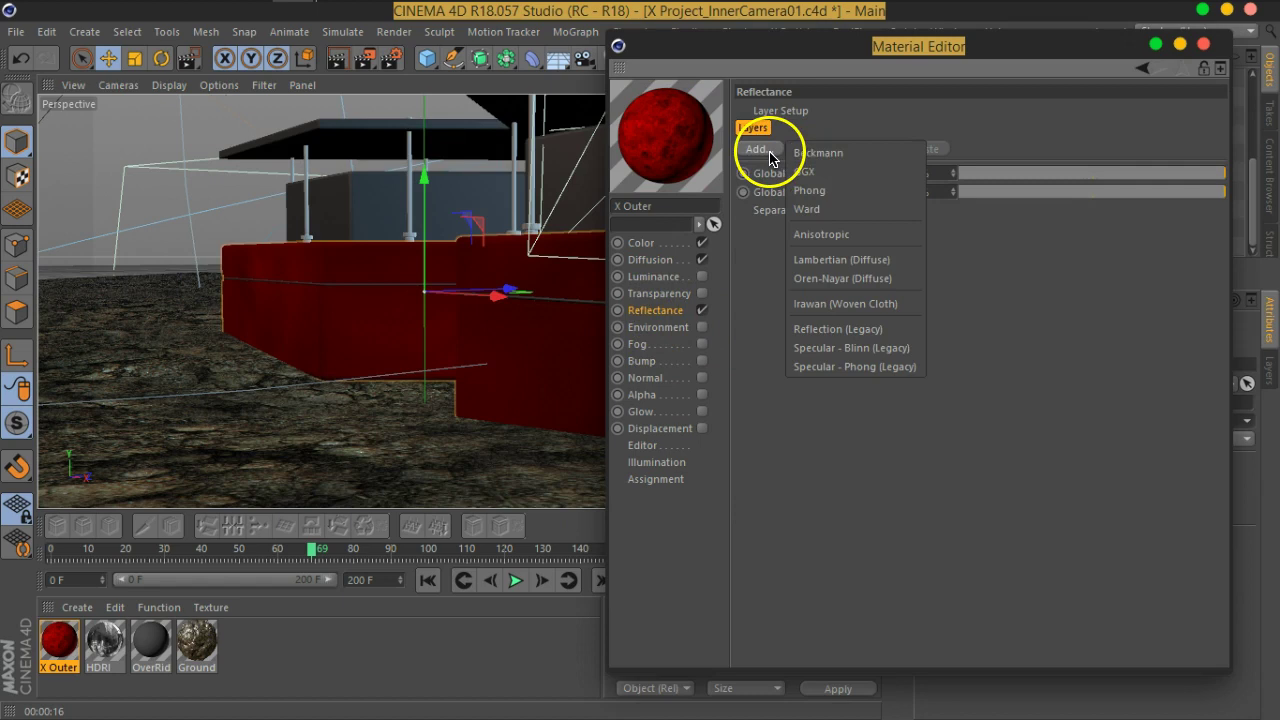
pyautogui.click(820, 180)
pyautogui.click(786, 609)
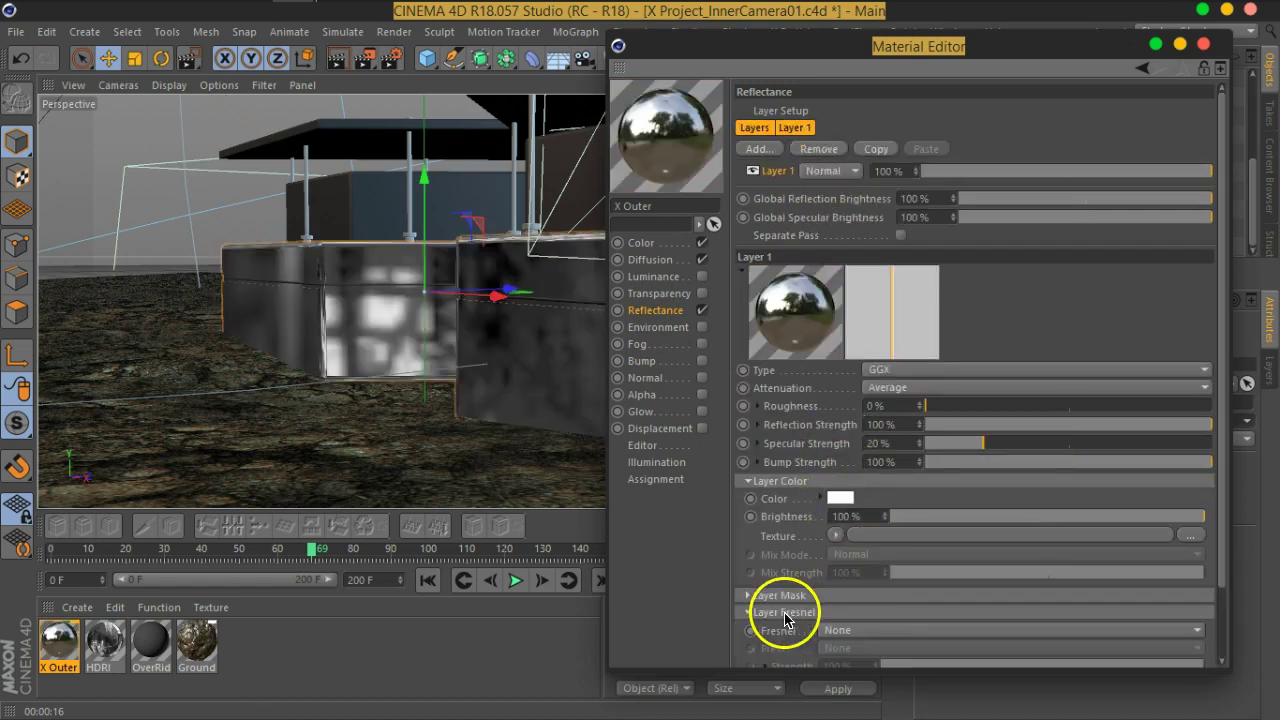
pyautogui.scroll(-2, 786, 615)
pyautogui.click(846, 551)
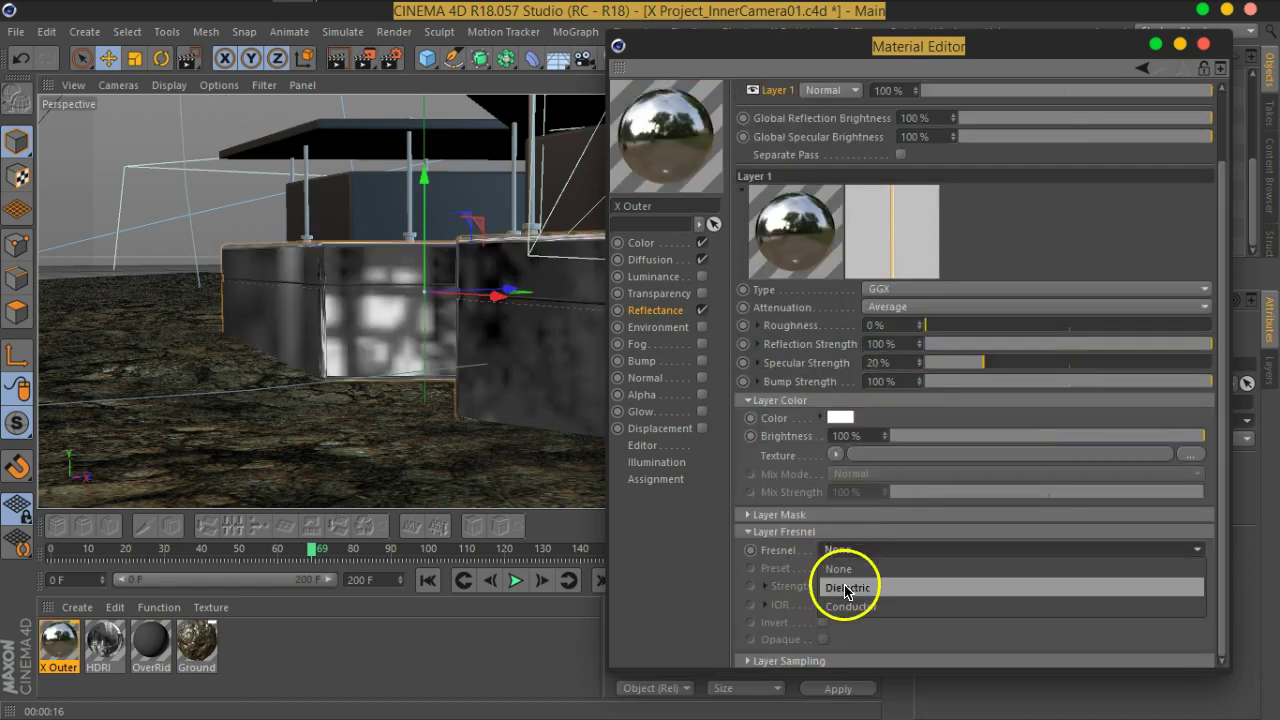
pyautogui.click(848, 588)
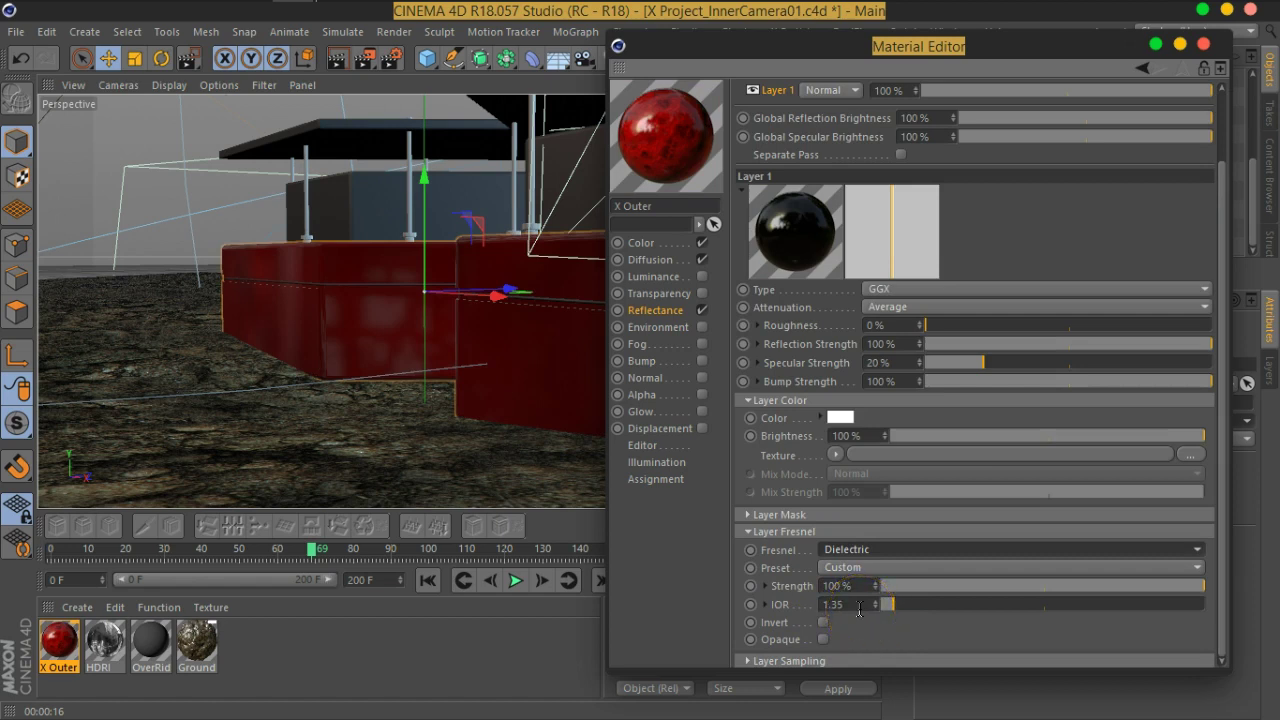
# Step: Render the outer wall from a higher angle to check its reflections and review the material's Diffusion channel
pyautogui.keyDown('alt'); pyautogui.moveTo(543, 214); pyautogui.dragTo(423, 294); pyautogui.keyUp('alt')
pyautogui.click(338, 60)
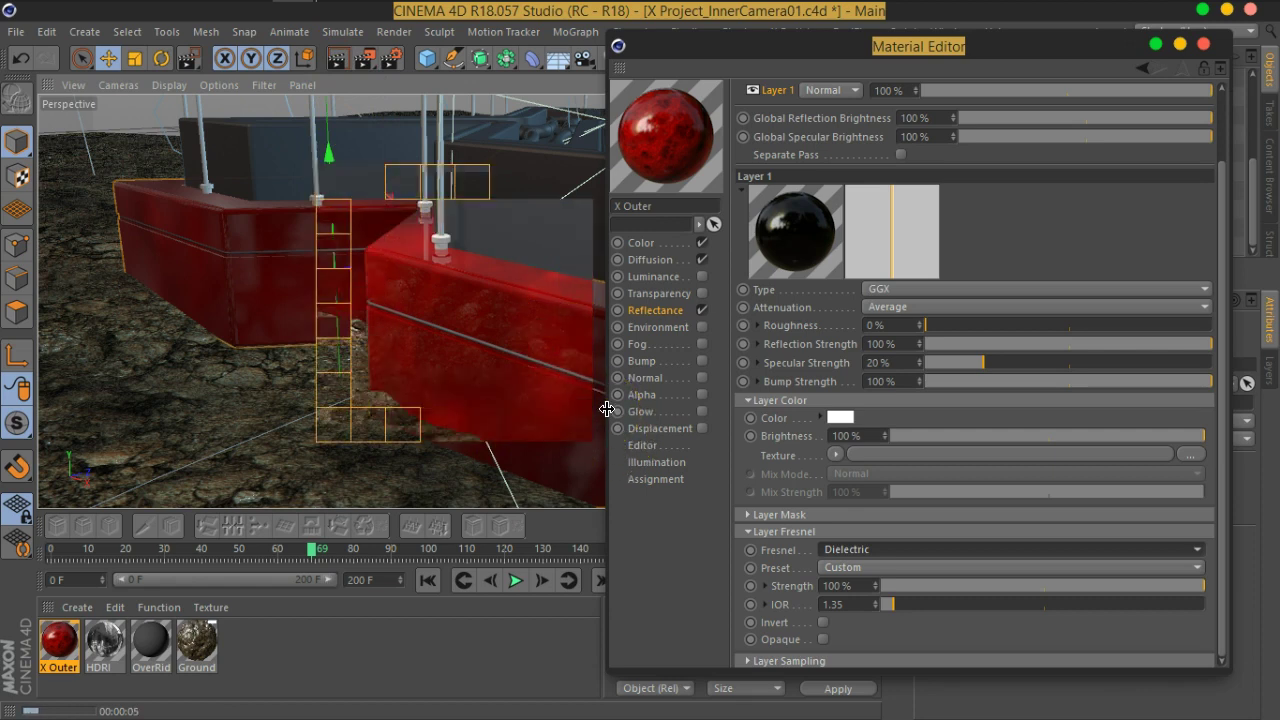
pyautogui.click(660, 262)
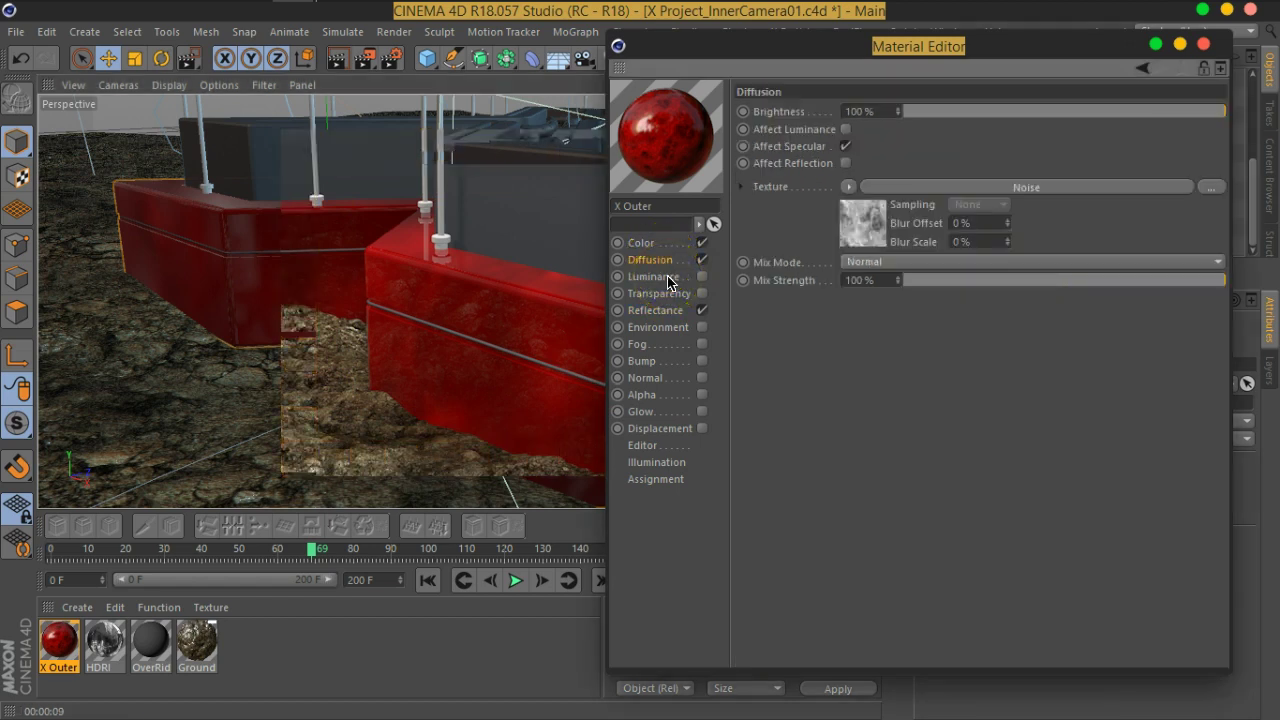
# Step: Enable Ambient Occlusion in the render settings
pyautogui.click(394, 60)
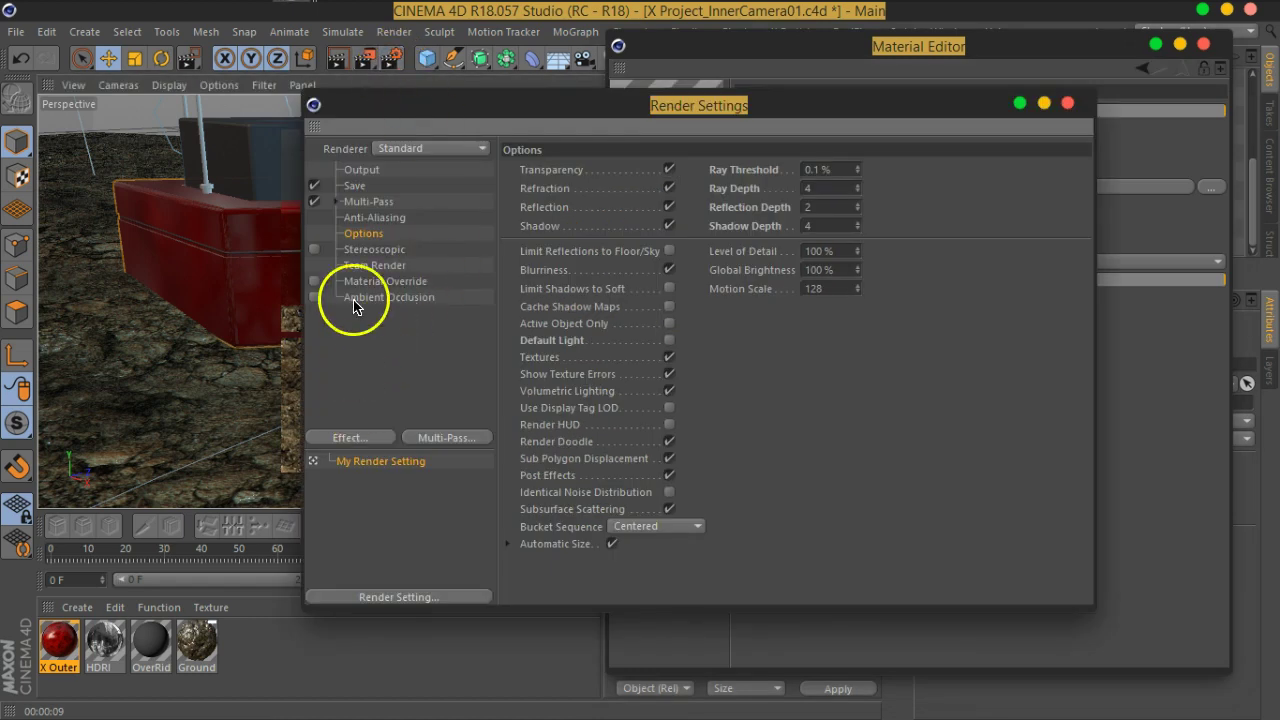
pyautogui.click(350, 298)
# Step: Try the Physical renderer and return to the Standard renderer
pyautogui.click(425, 148)
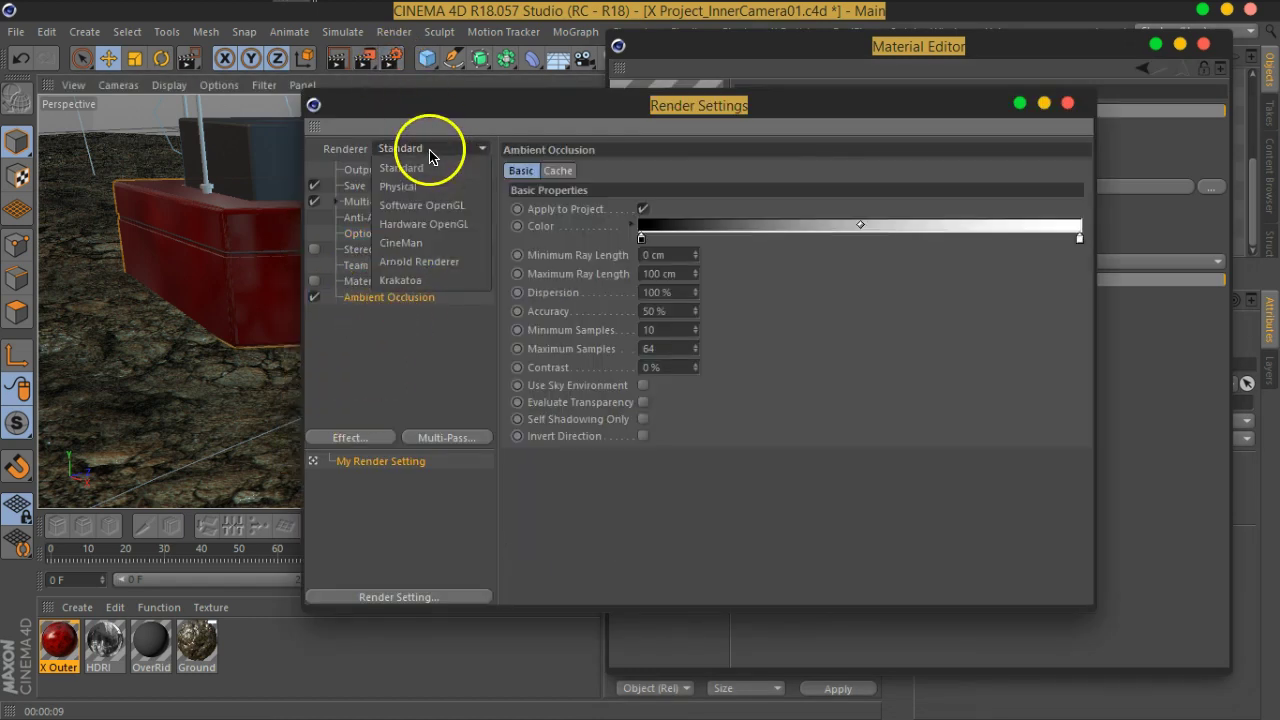
pyautogui.click(411, 189)
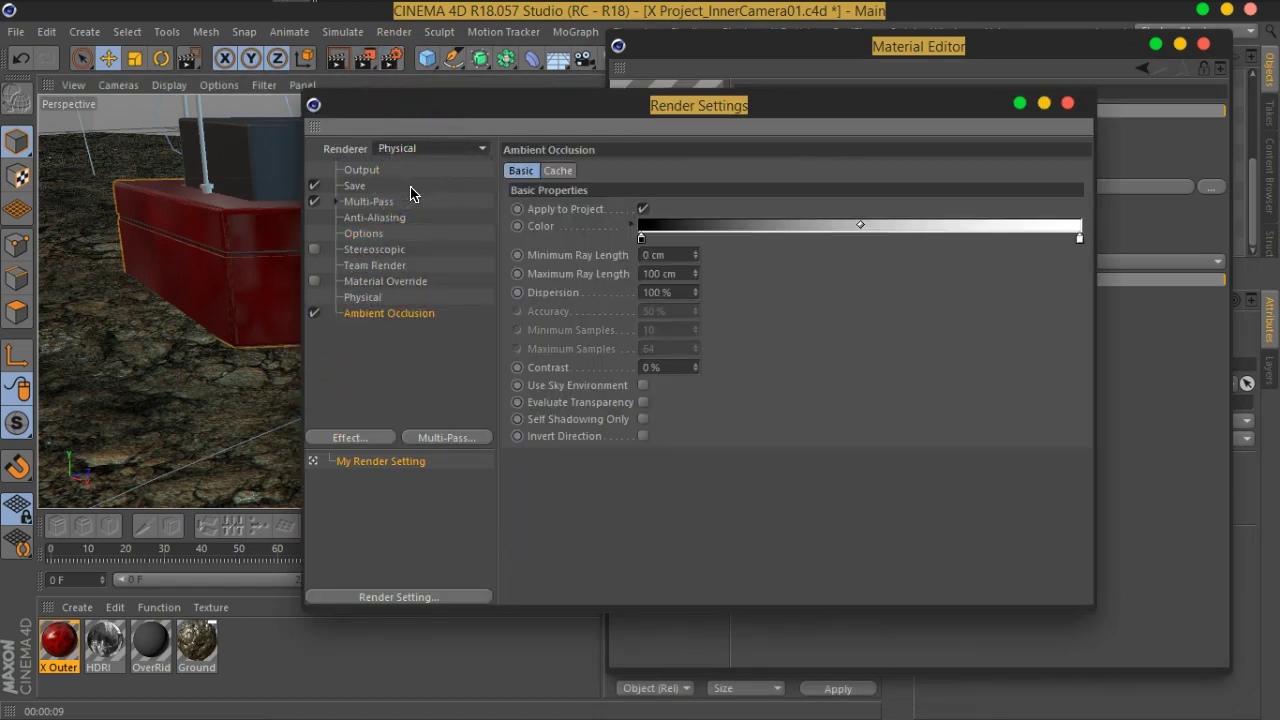
pyautogui.click(428, 150)
pyautogui.click(415, 172)
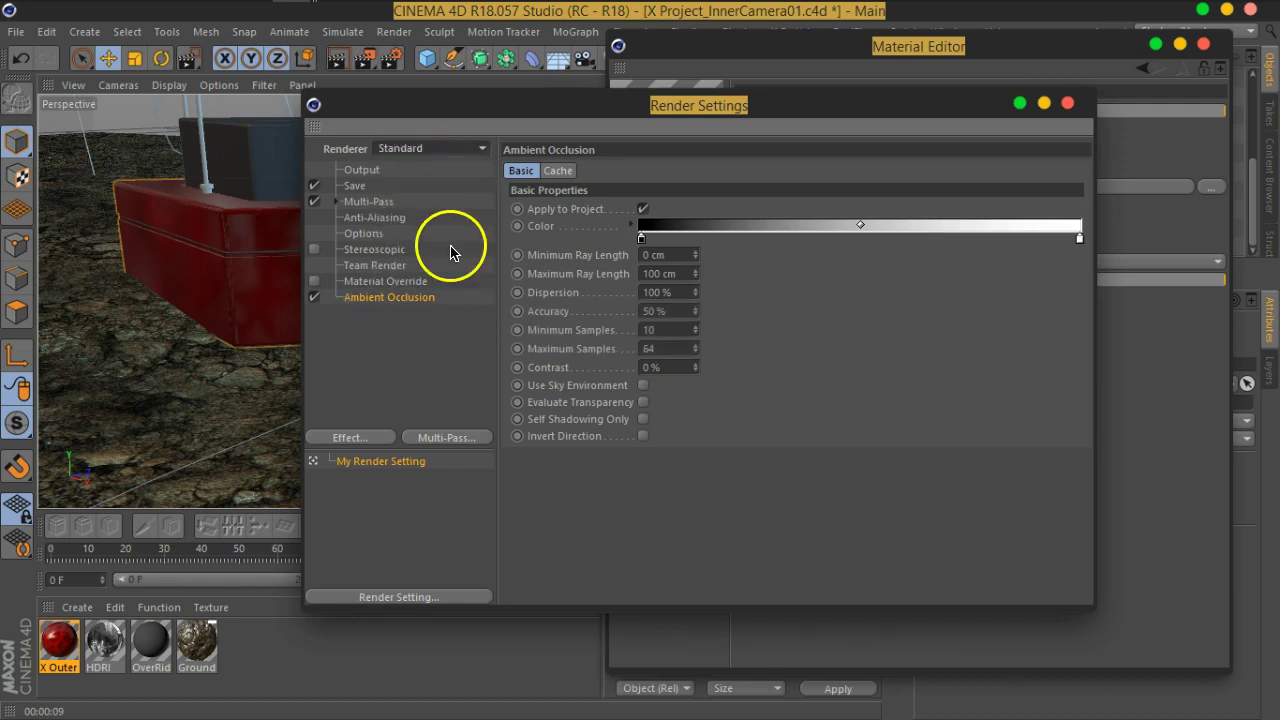
# Step: Set the render's anti-aliasing to Best with a Max Level of 2x2 and close the render settings
pyautogui.click(381, 219)
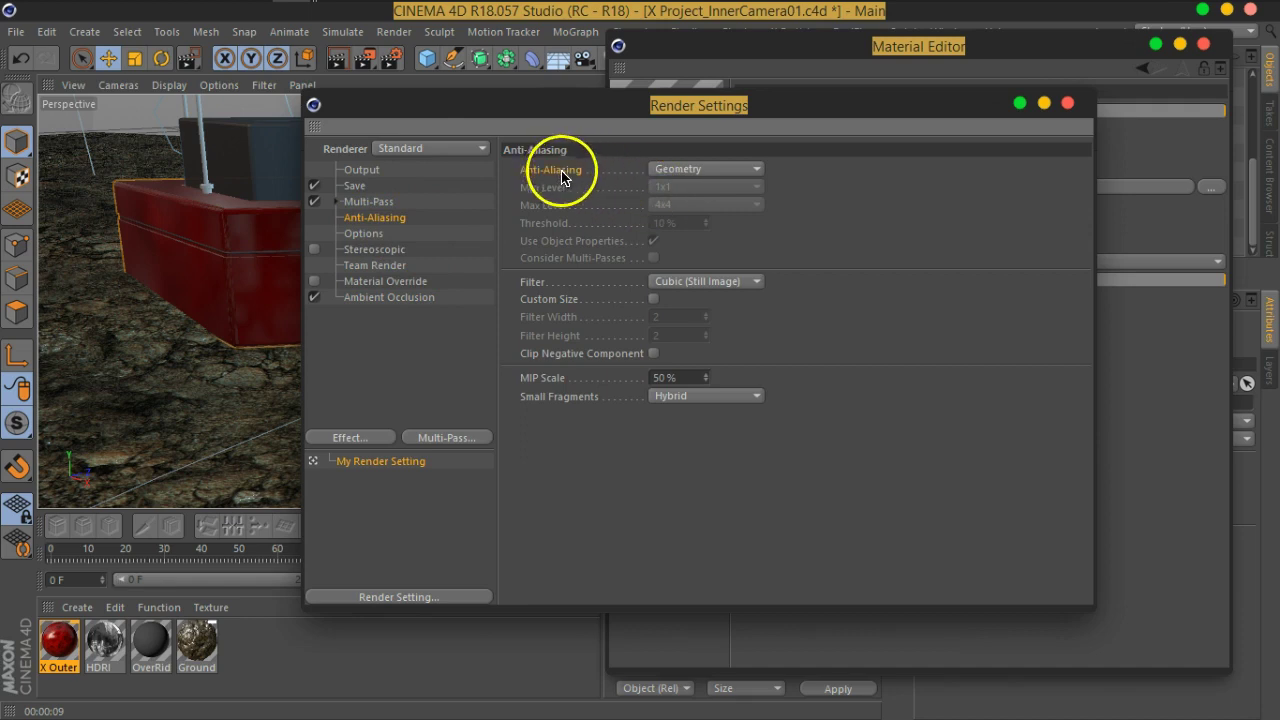
pyautogui.click(680, 170)
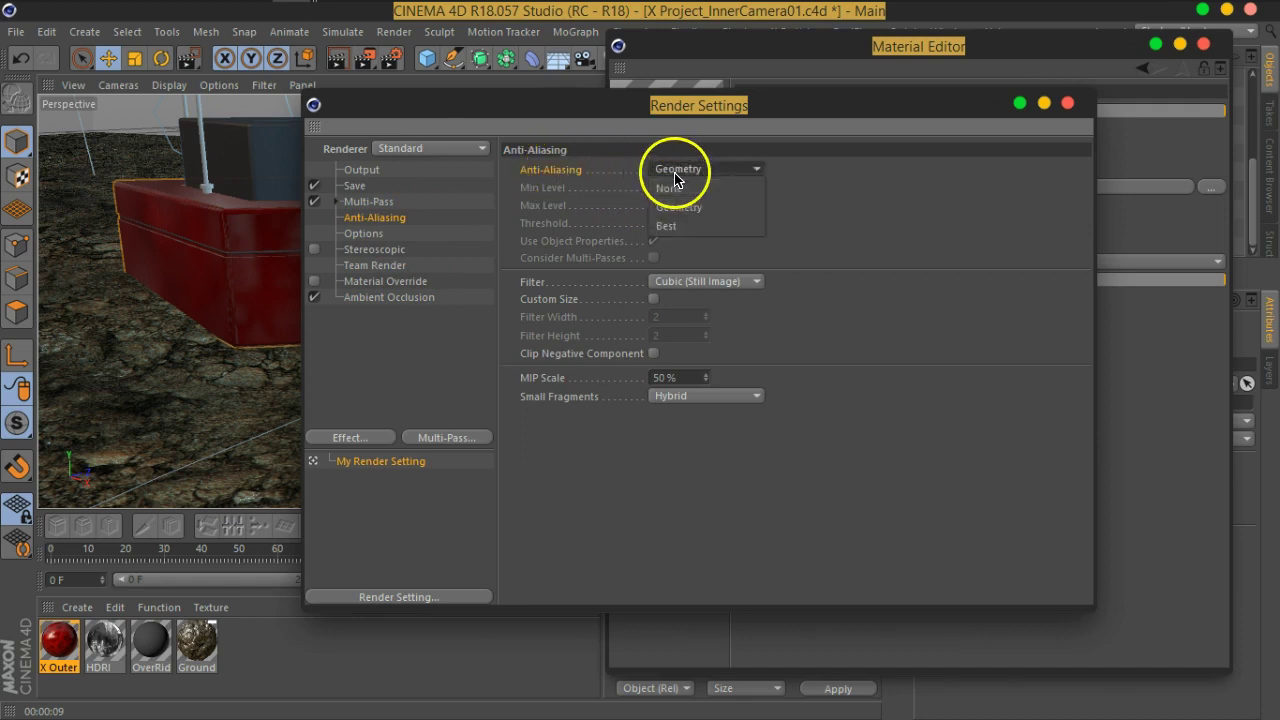
pyautogui.click(676, 226)
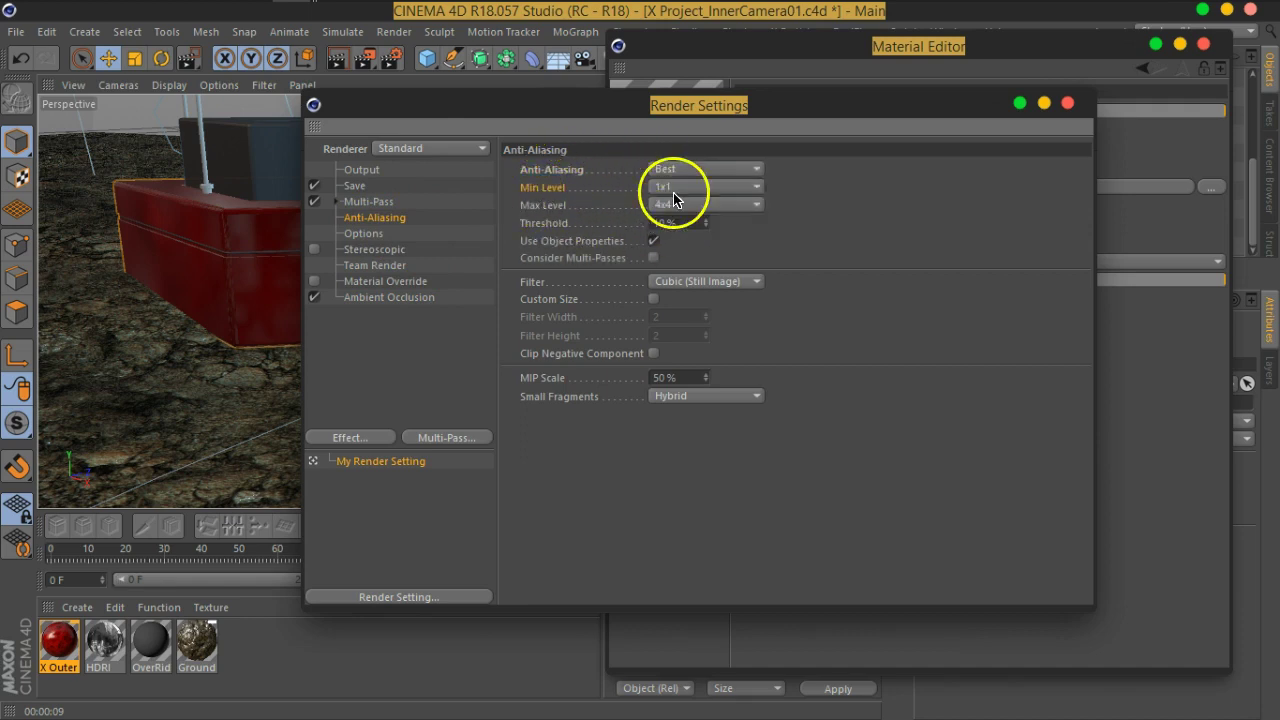
pyautogui.click(678, 205)
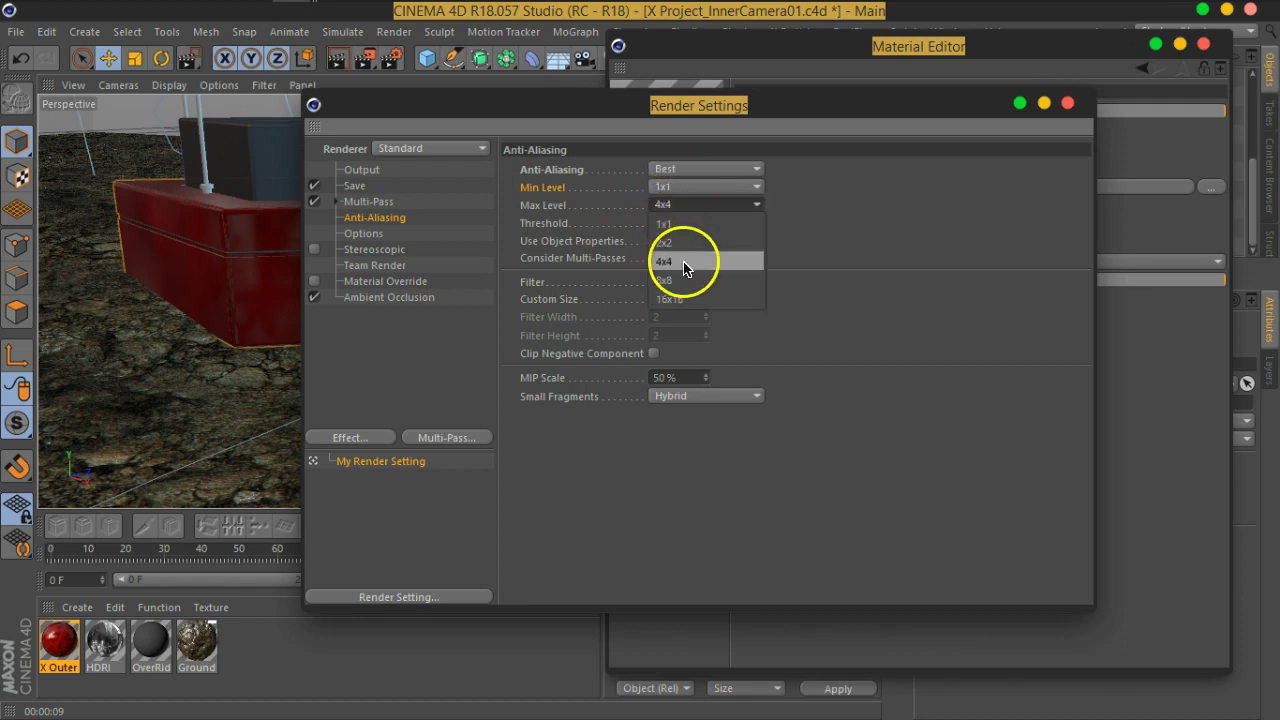
pyautogui.click(678, 245)
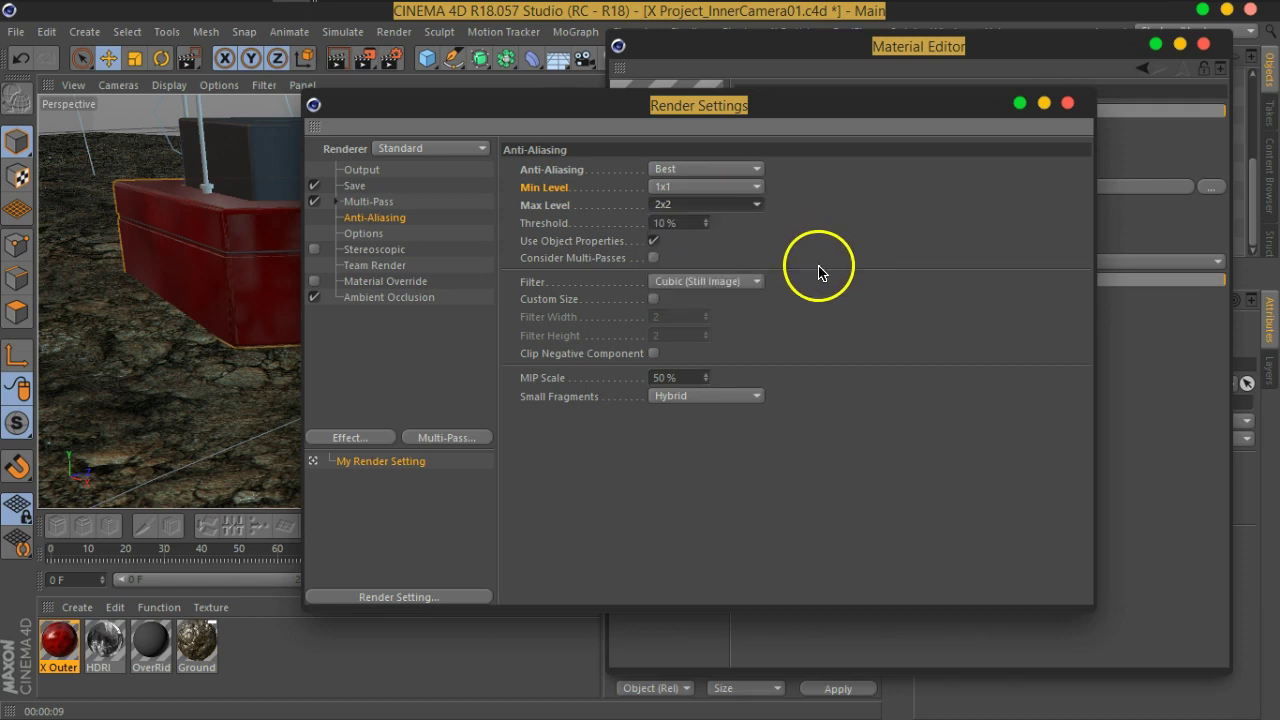
pyautogui.click(1067, 104)
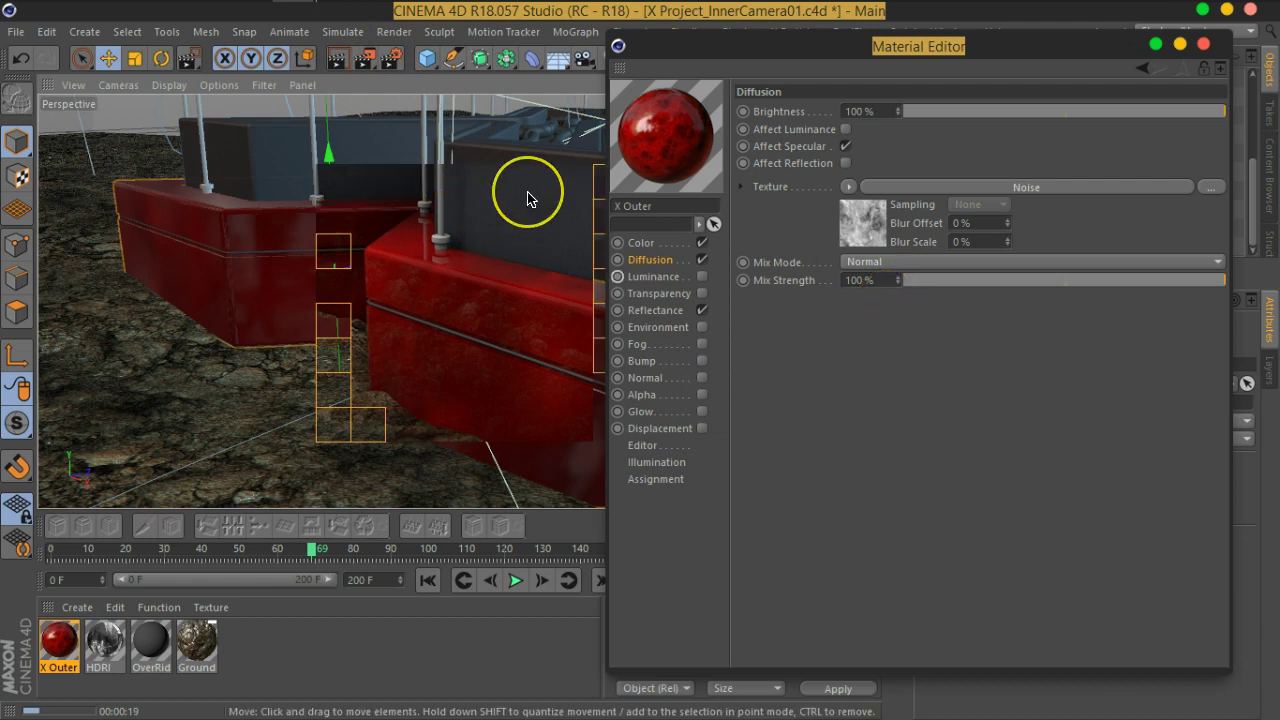
# Step: Set the Maximum Ray Length of the Ambient Occlusion effect to 15 cm in the render settings
pyautogui.click(381, 57)
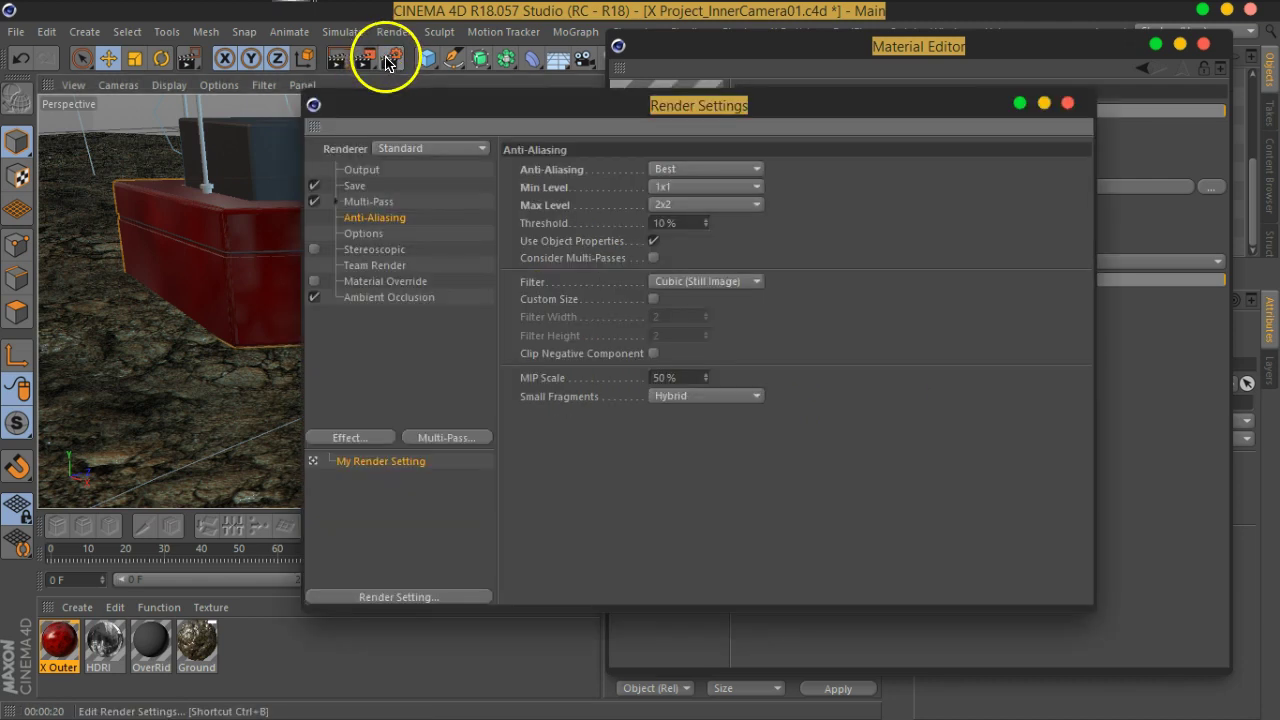
pyautogui.click(380, 299)
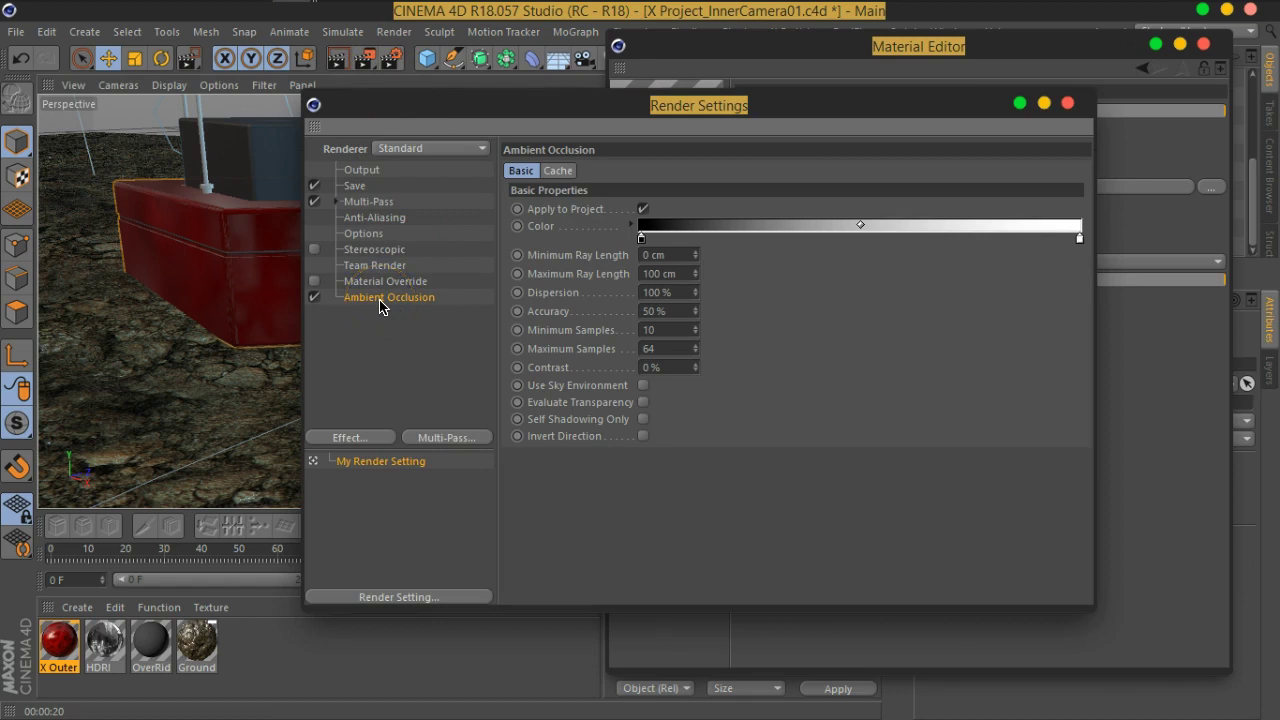
pyautogui.moveTo(780, 107); pyautogui.dragTo(884, 70)
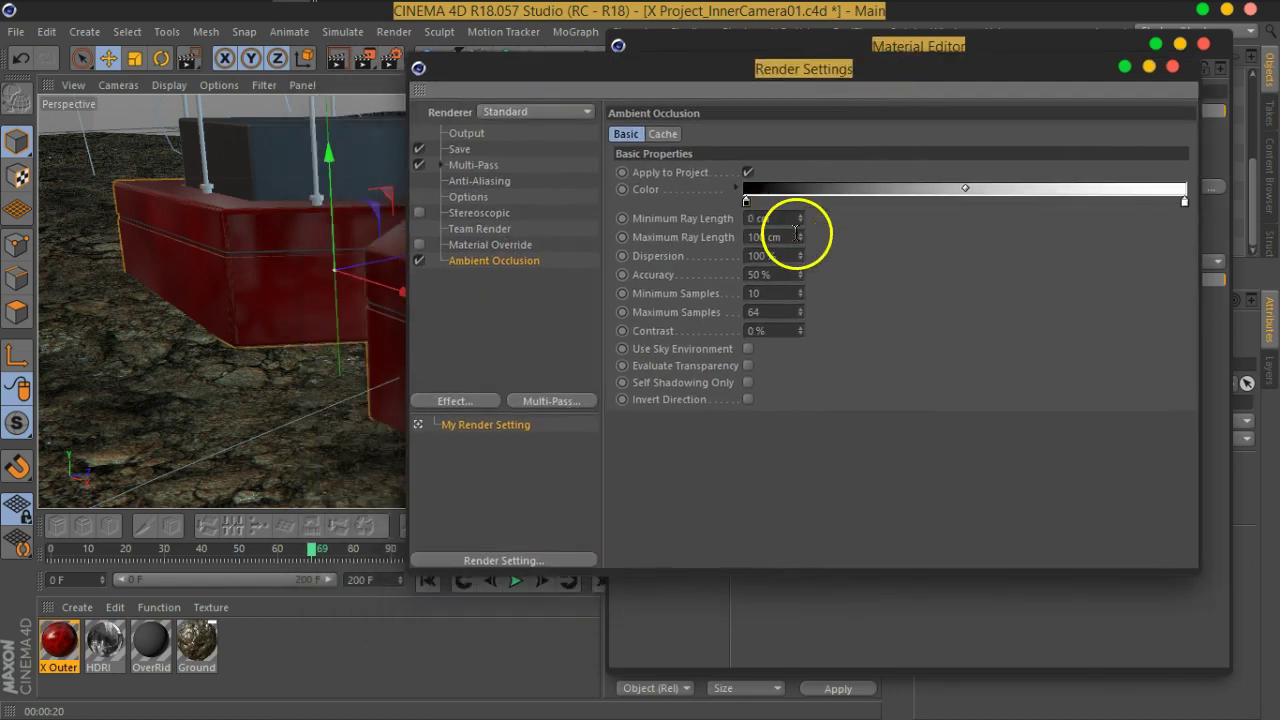
pyautogui.moveTo(772, 80); pyautogui.dragTo(788, 80)
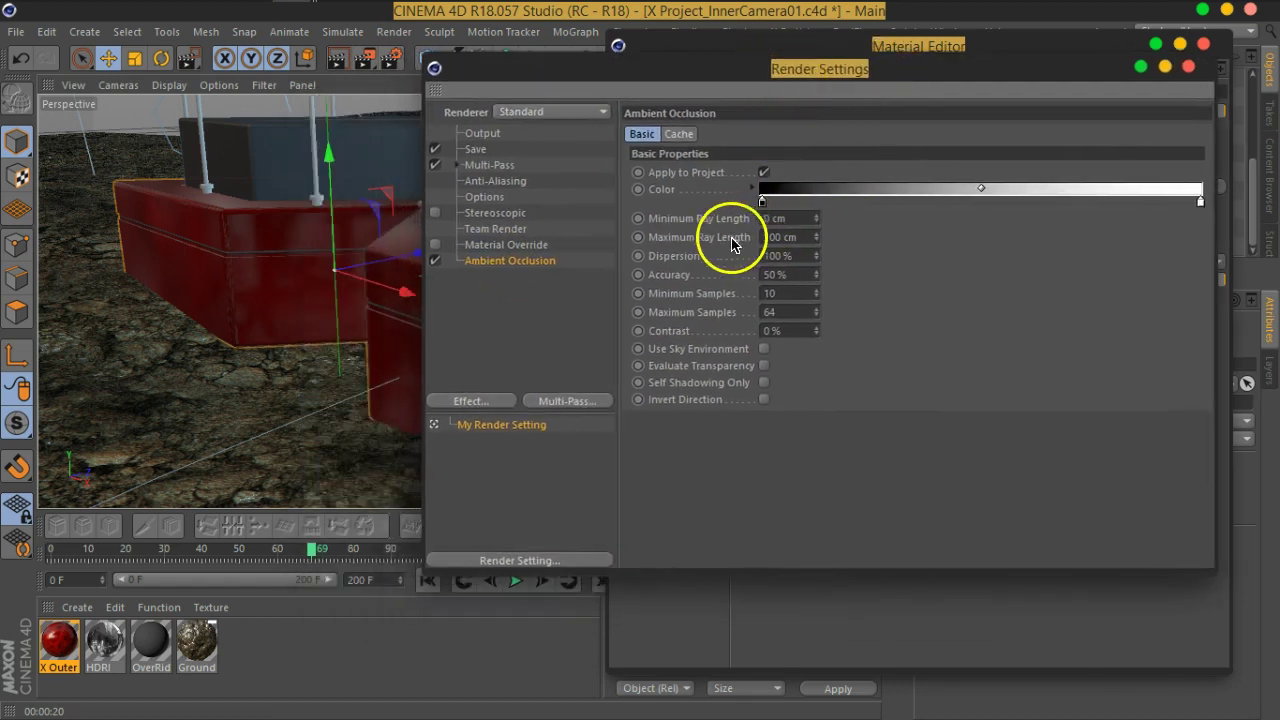
pyautogui.moveTo(274, 314)
pyautogui.keyDown('alt'); pyautogui.mouseDown()
pyautogui.moveTo(309, 294)
pyautogui.moveTo(280, 323)
pyautogui.mouseUp(); pyautogui.keyUp('alt')
pyautogui.scroll(3, 290, 308)
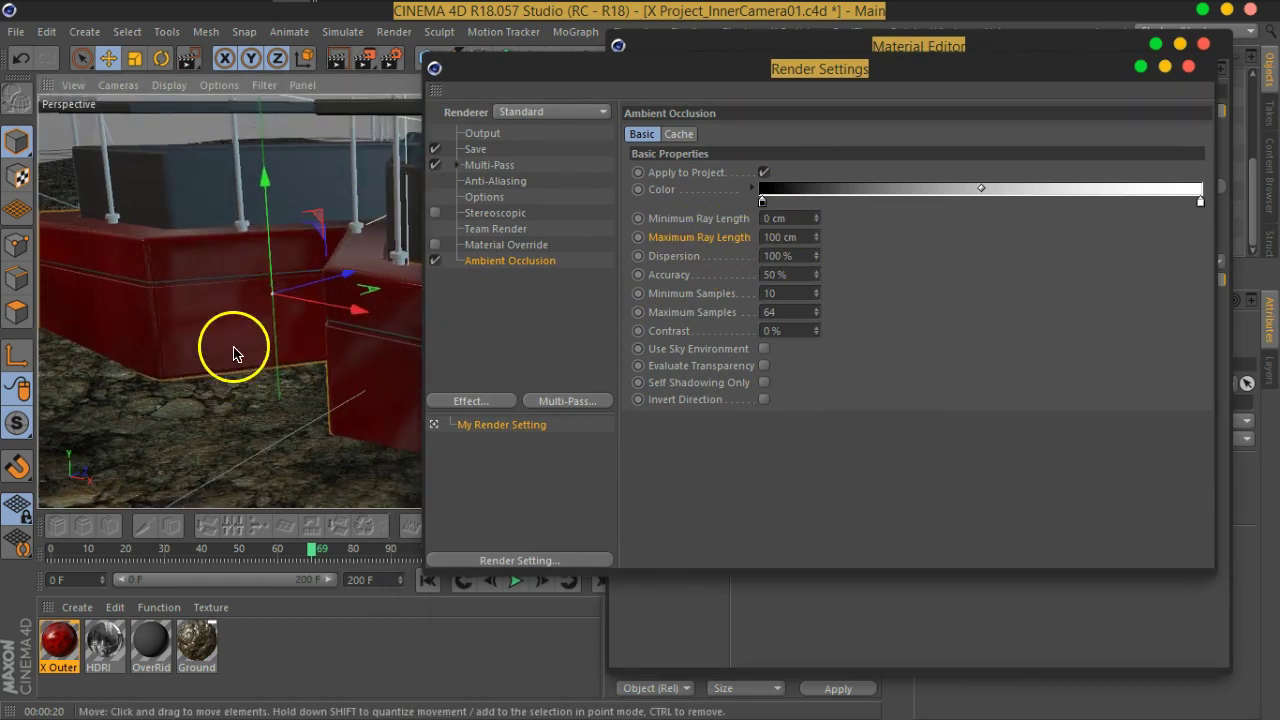
pyautogui.scroll(4, 200, 340)
pyautogui.keyDown('alt'); pyautogui.moveTo(206, 388); pyautogui.dragTo(251, 377); pyautogui.keyUp('alt')
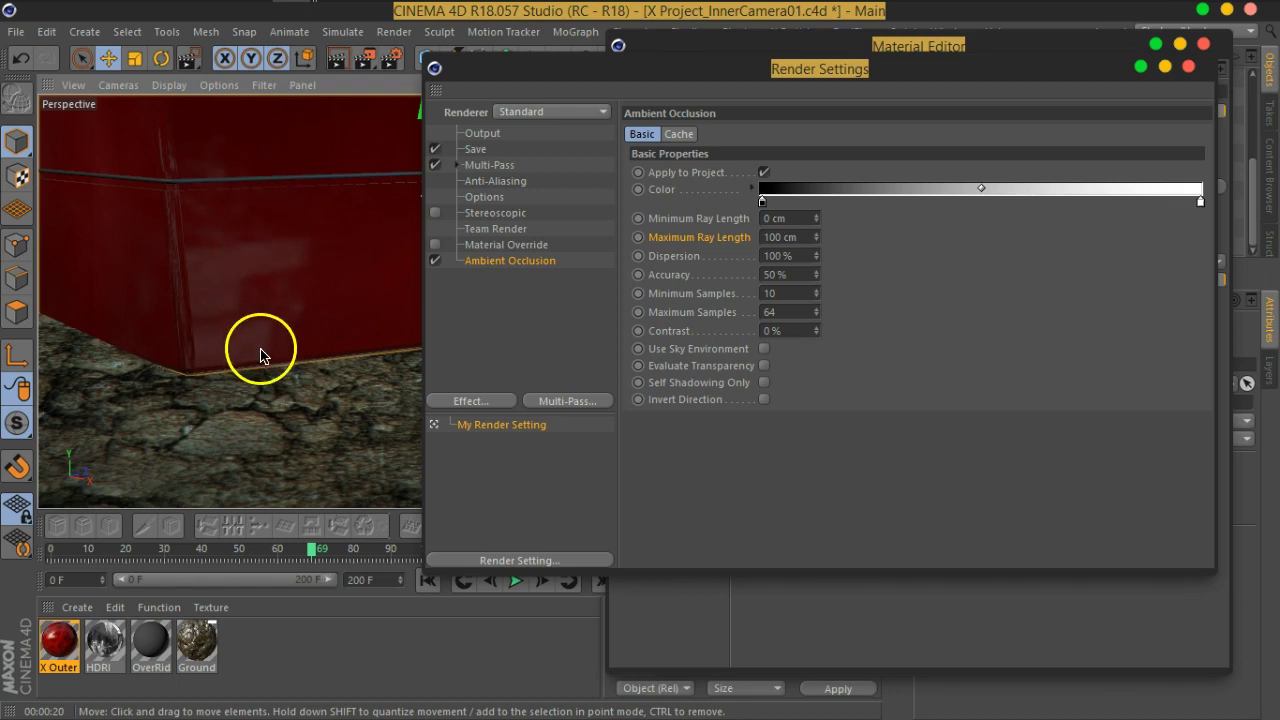
pyautogui.keyDown('alt'); pyautogui.moveTo(249, 223); pyautogui.dragTo(256, 203); pyautogui.keyUp('alt')
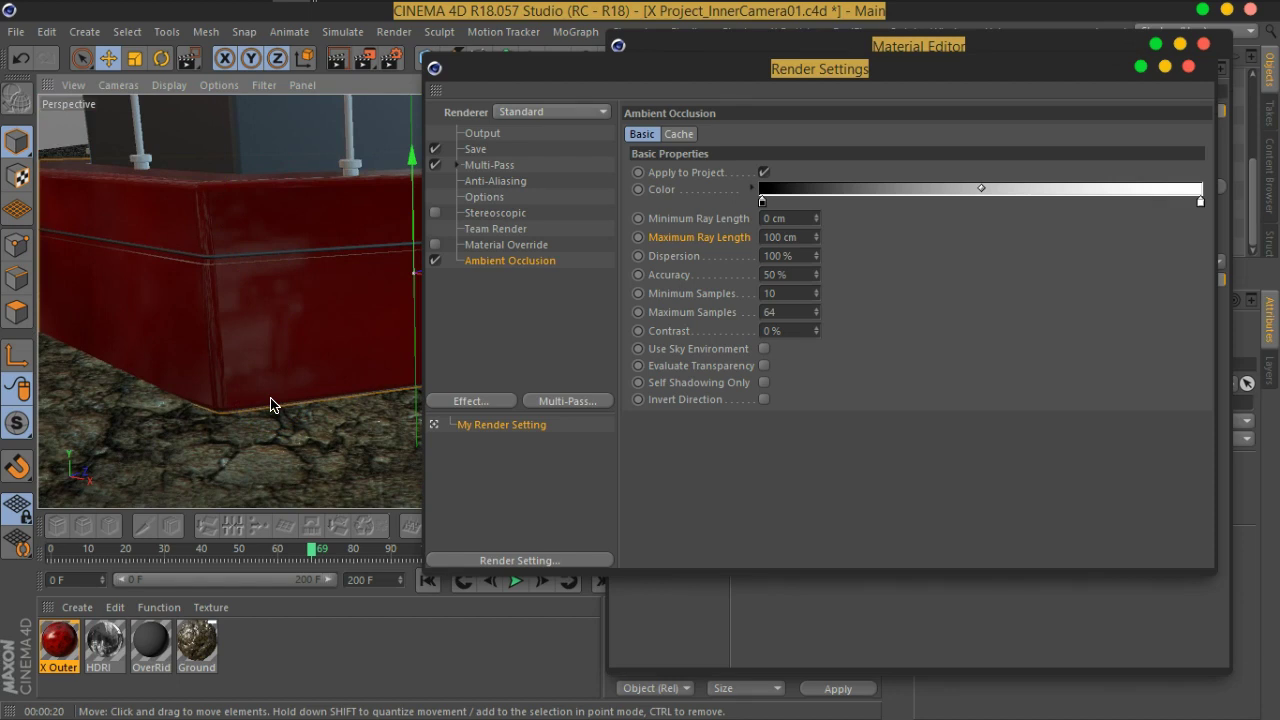
pyautogui.click(810, 236)
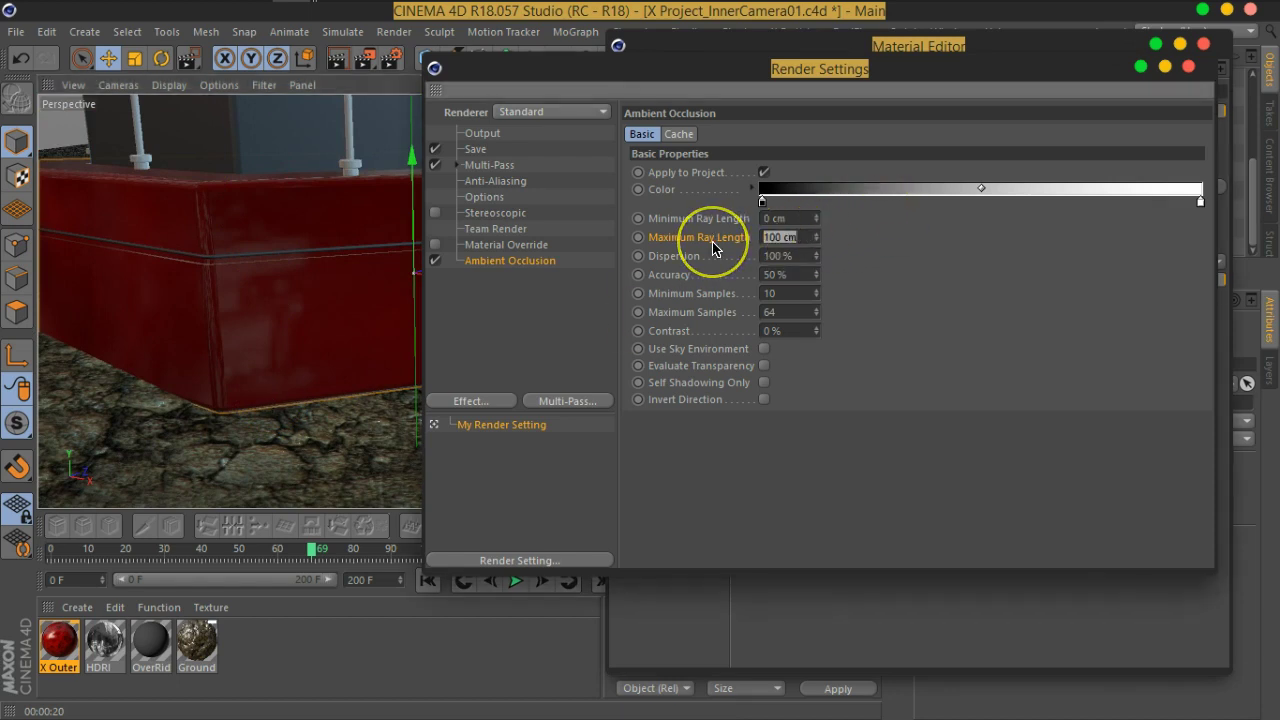
pyautogui.press('Return')
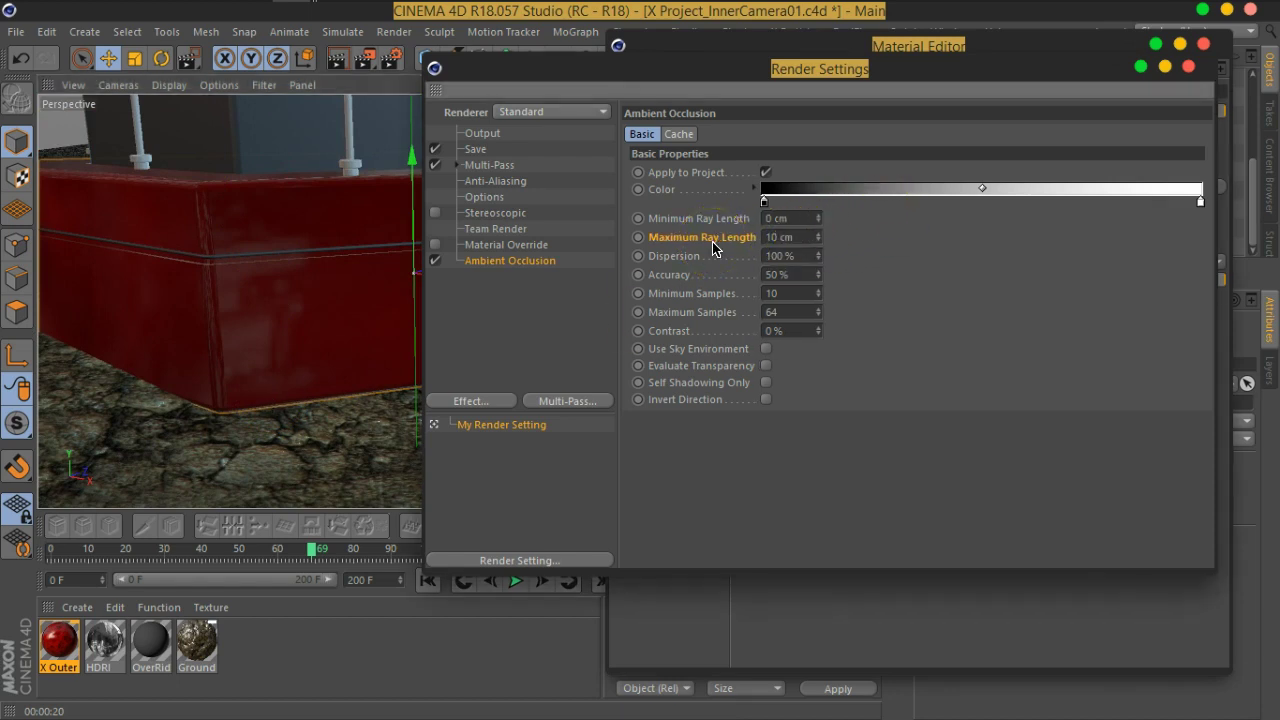
pyautogui.click(779, 236)
# Step: Set the Ambient Occlusion Accuracy to 75% and Maximum Samples to 128, and close the render settings
pyautogui.moveTo(806, 273); pyautogui.dragTo(744, 275)
pyautogui.moveTo(794, 310); pyautogui.dragTo(726, 327)
pyautogui.press('Tab')
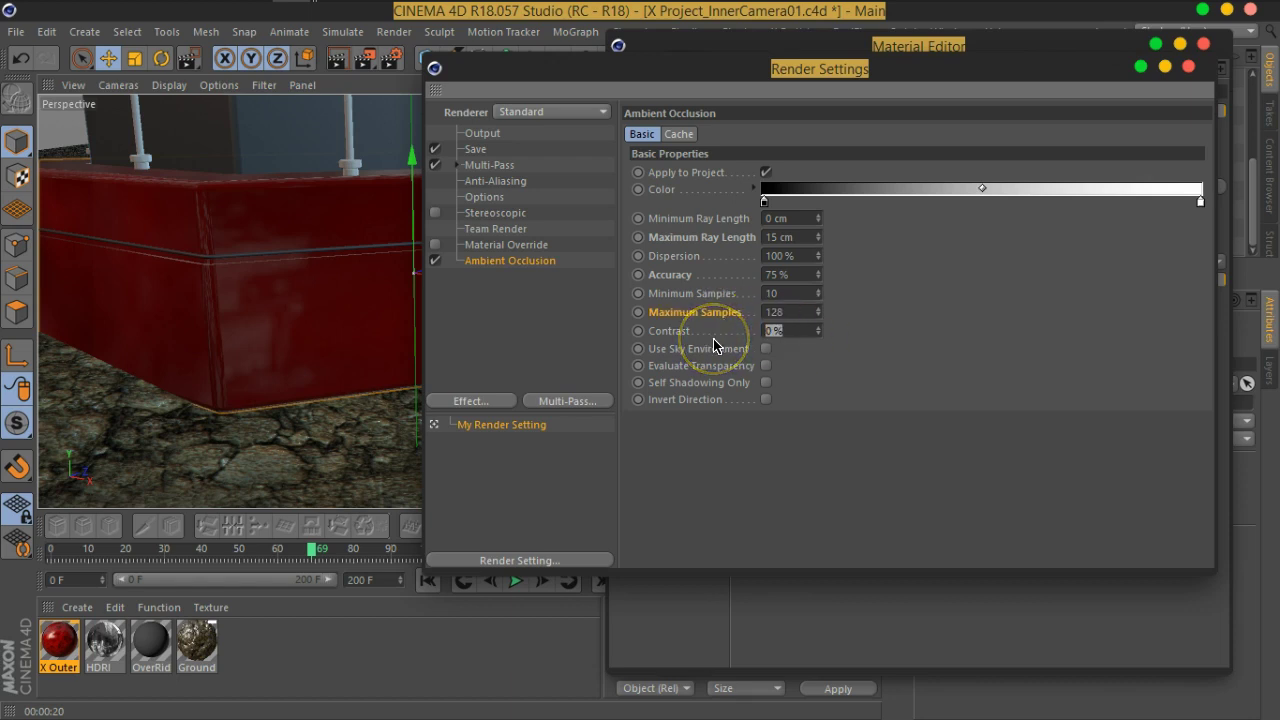
pyautogui.click(1188, 66)
# Step: Render a wider view of the building to check the ambient occlusion around the red outer walls
pyautogui.middleClick(490, 261)
pyautogui.middleClick(466, 280)
pyautogui.scroll(-6, 466, 305)
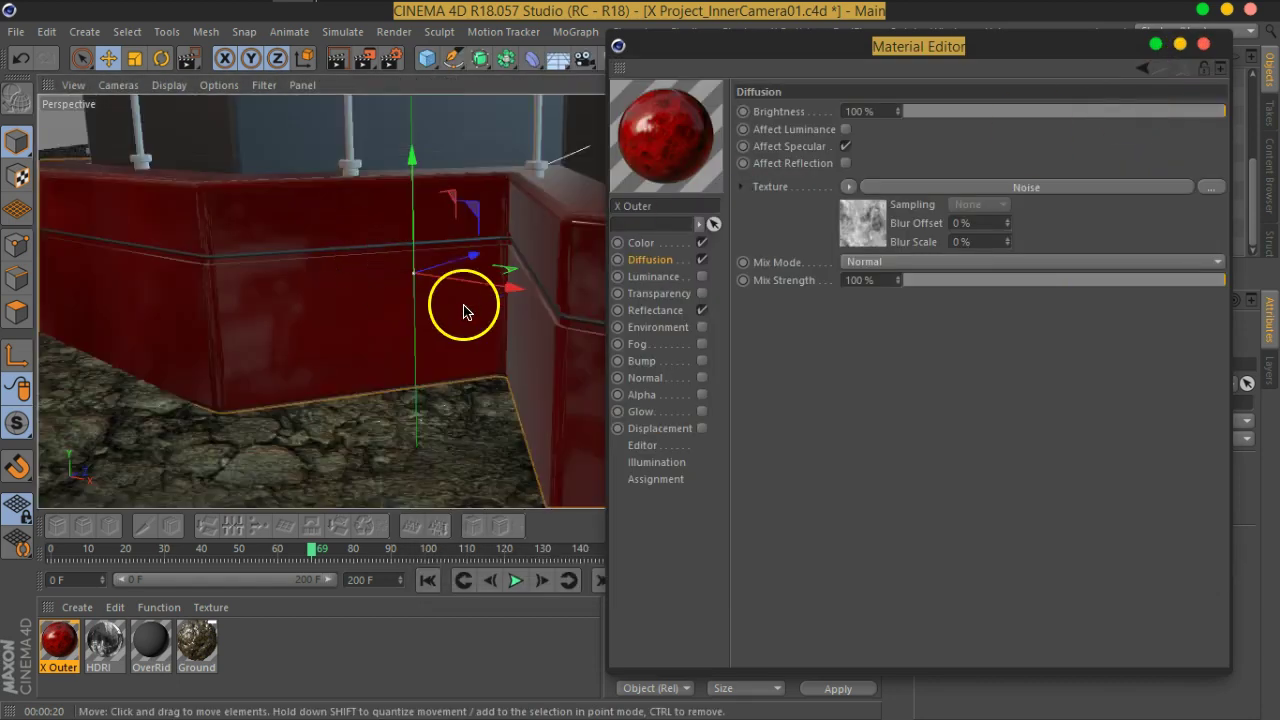
pyautogui.scroll(10, 422, 318)
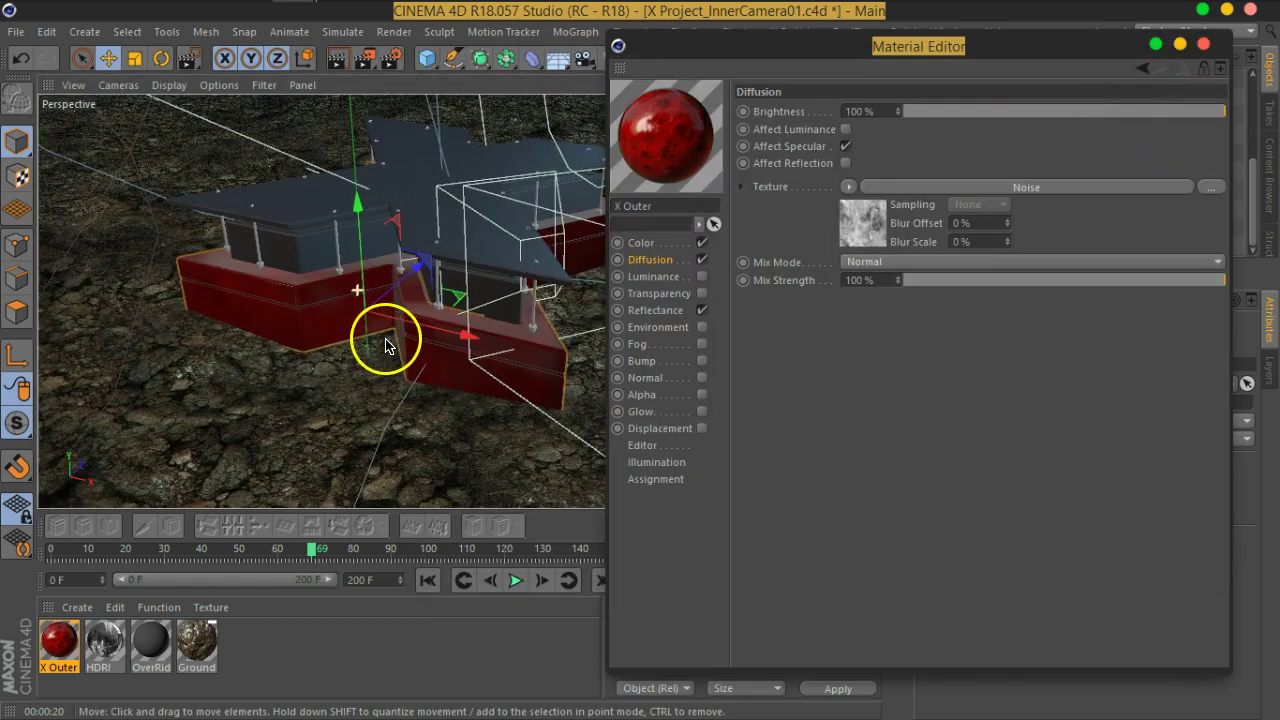
pyautogui.scroll(-5, 460, 358)
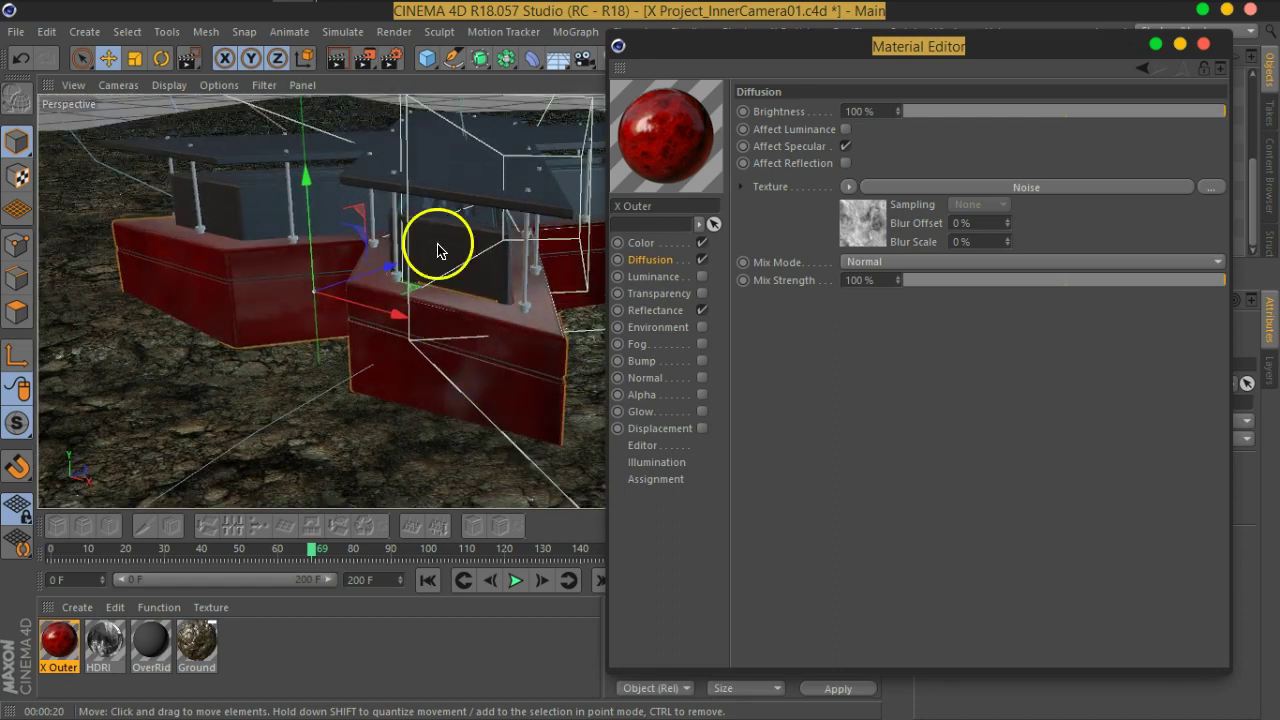
pyautogui.click(338, 57)
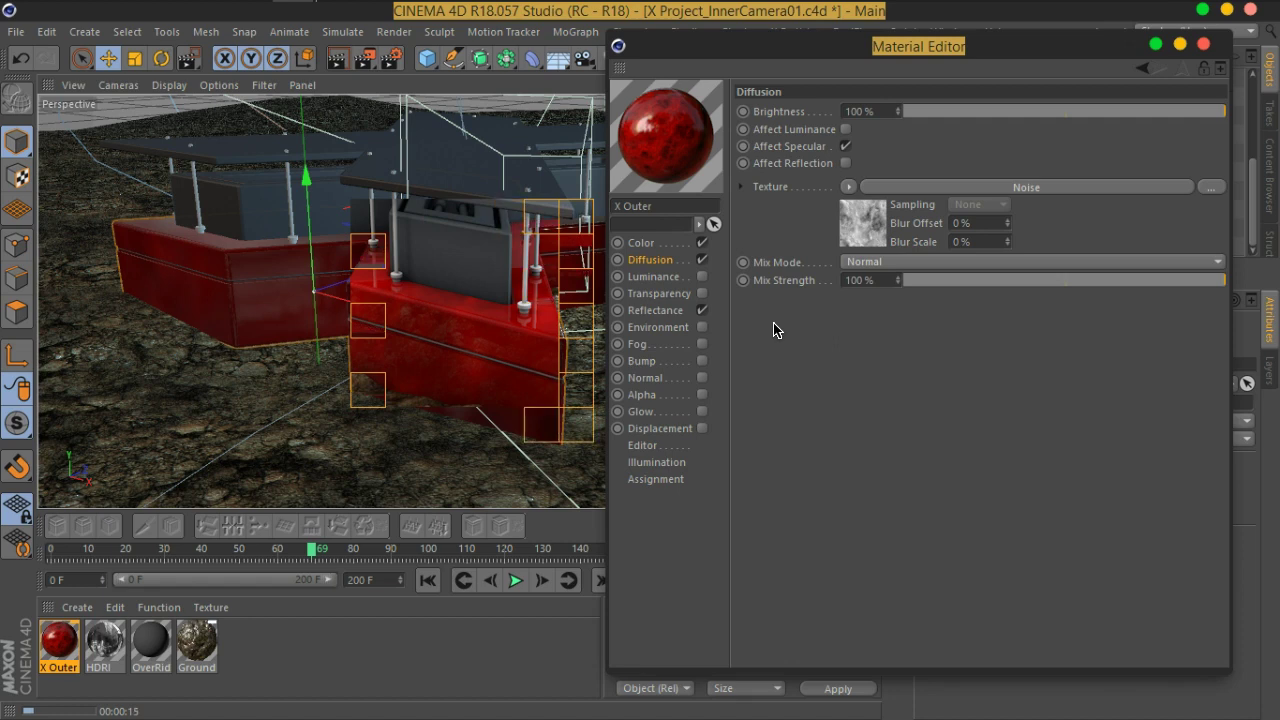
pyautogui.click(770, 335)
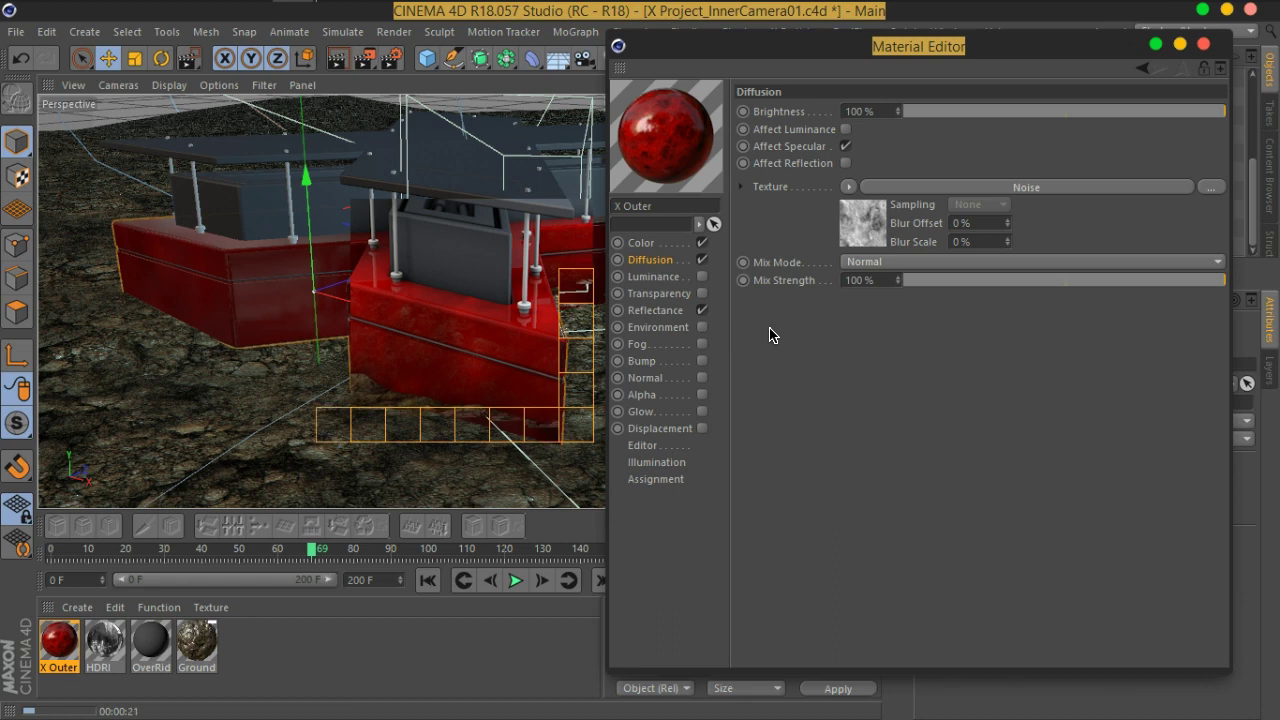
# Step: Lower the Ground material's Sub Polygon Displacement Subdivision Level to 6 and render the view
pyautogui.click(198, 643)
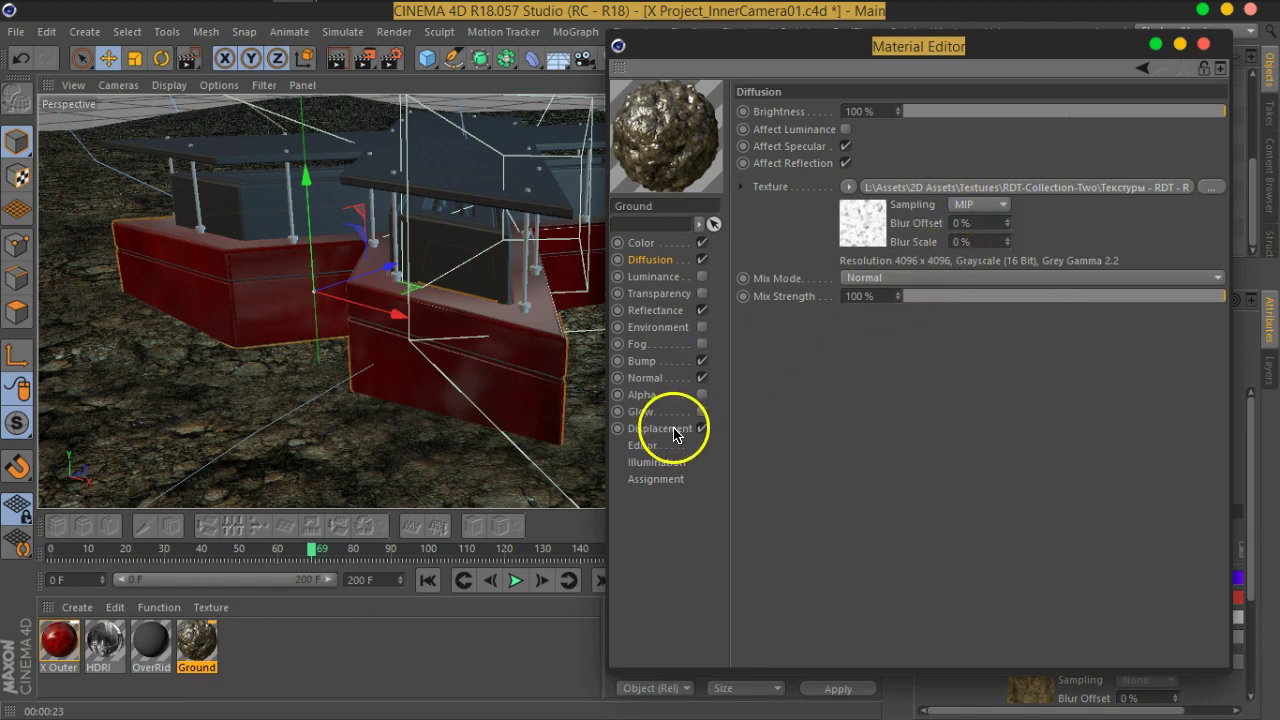
pyautogui.click(660, 428)
pyautogui.click(951, 309)
pyautogui.click(951, 309)
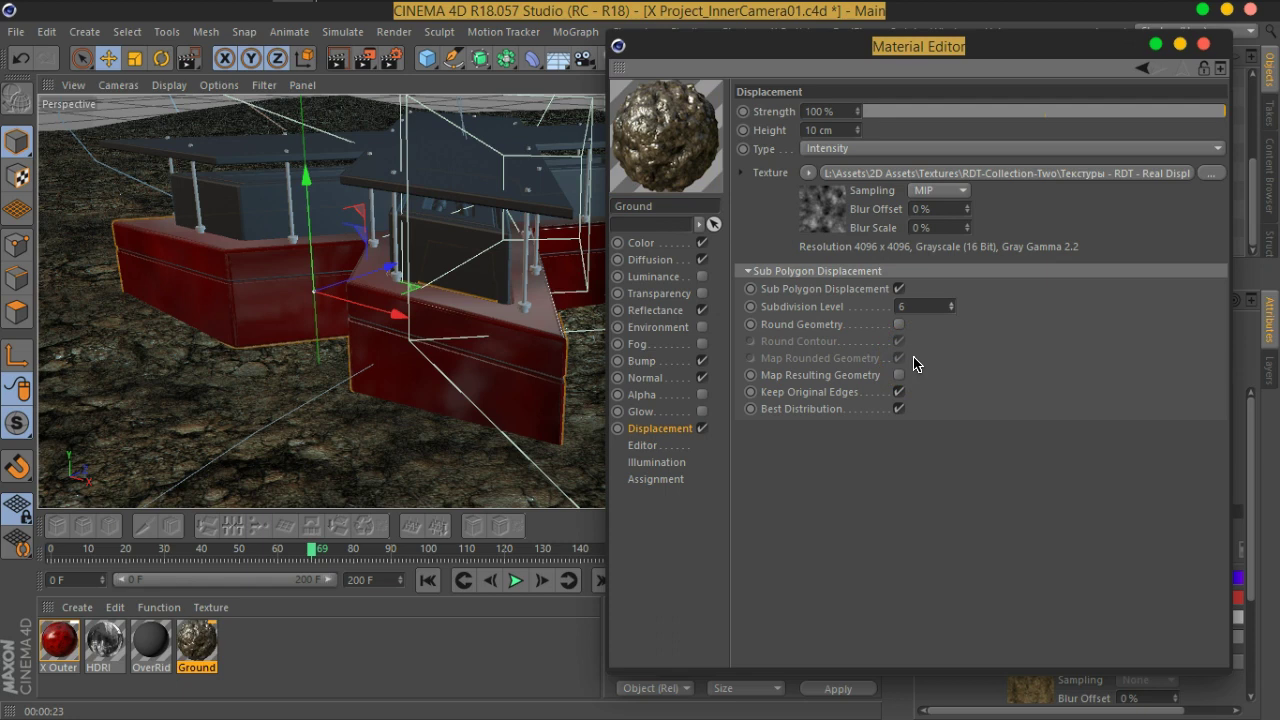
pyautogui.click(337, 57)
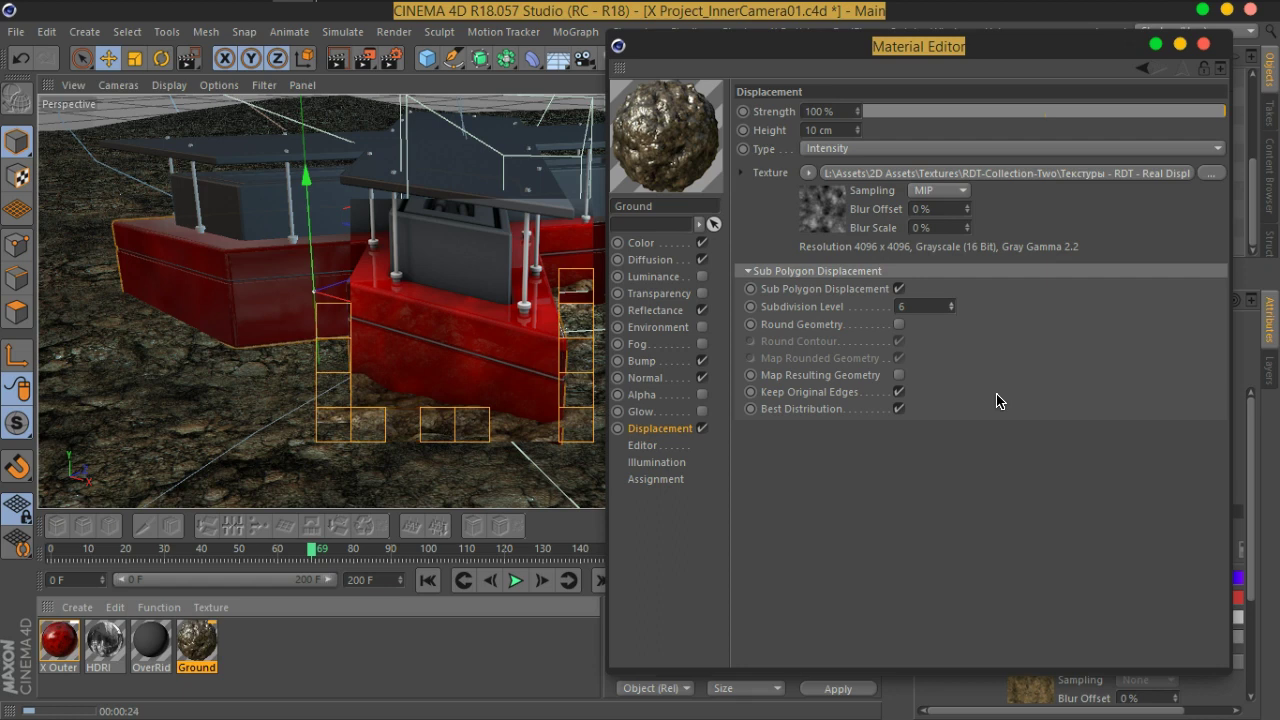
# Step: Set the Ground material's color Filter to -67% Saturation and 0.35 Gamma, and close the material editor
pyautogui.click(645, 245)
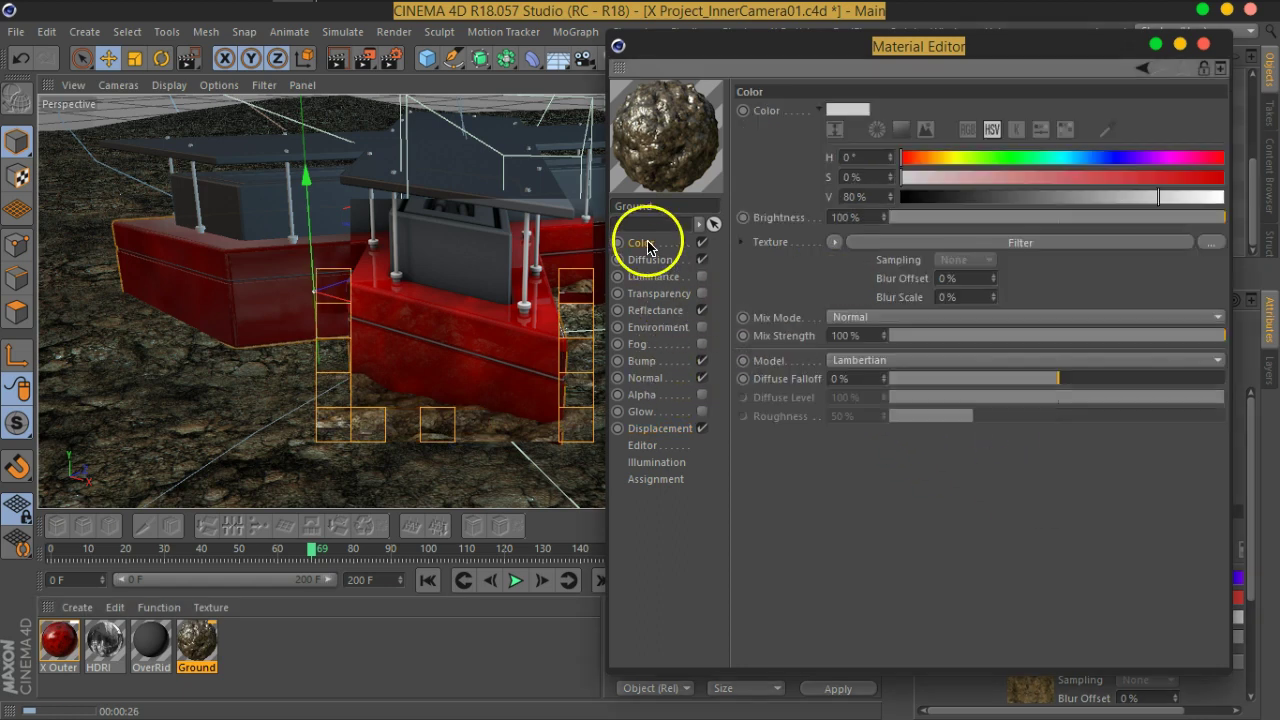
pyautogui.click(855, 284)
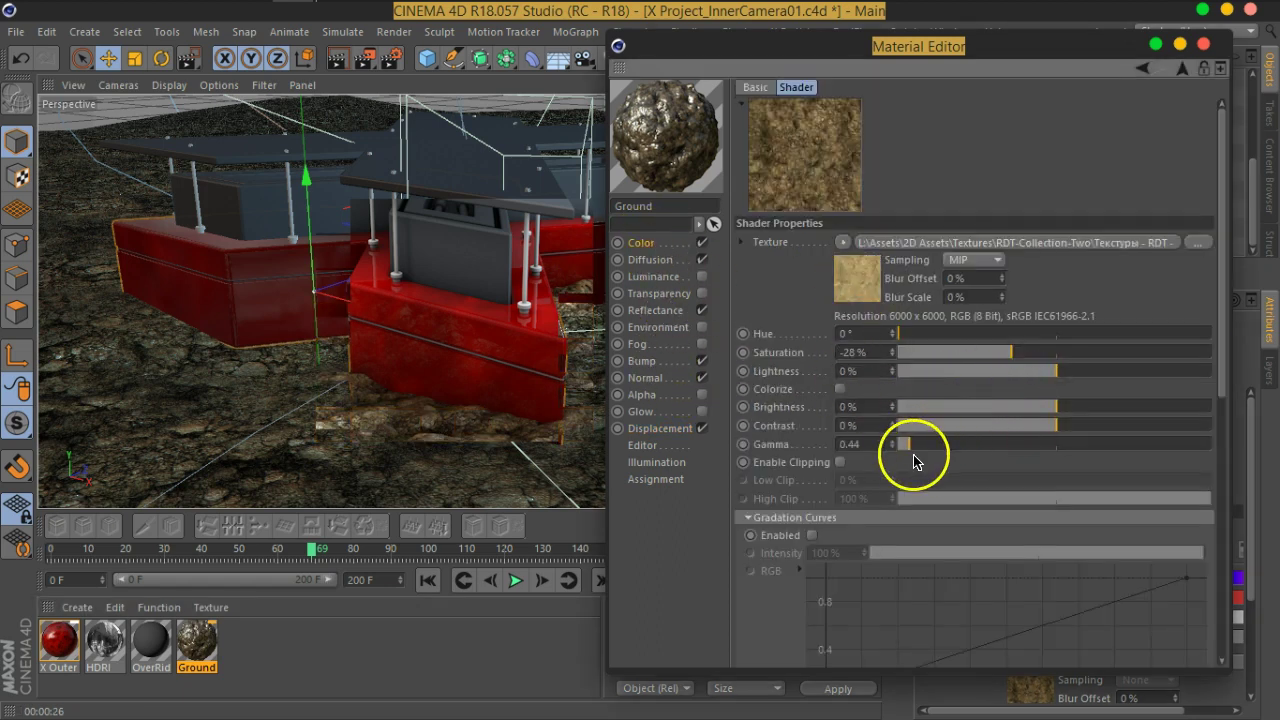
pyautogui.moveTo(991, 352); pyautogui.dragTo(951, 358)
pyautogui.moveTo(903, 444); pyautogui.dragTo(907, 453)
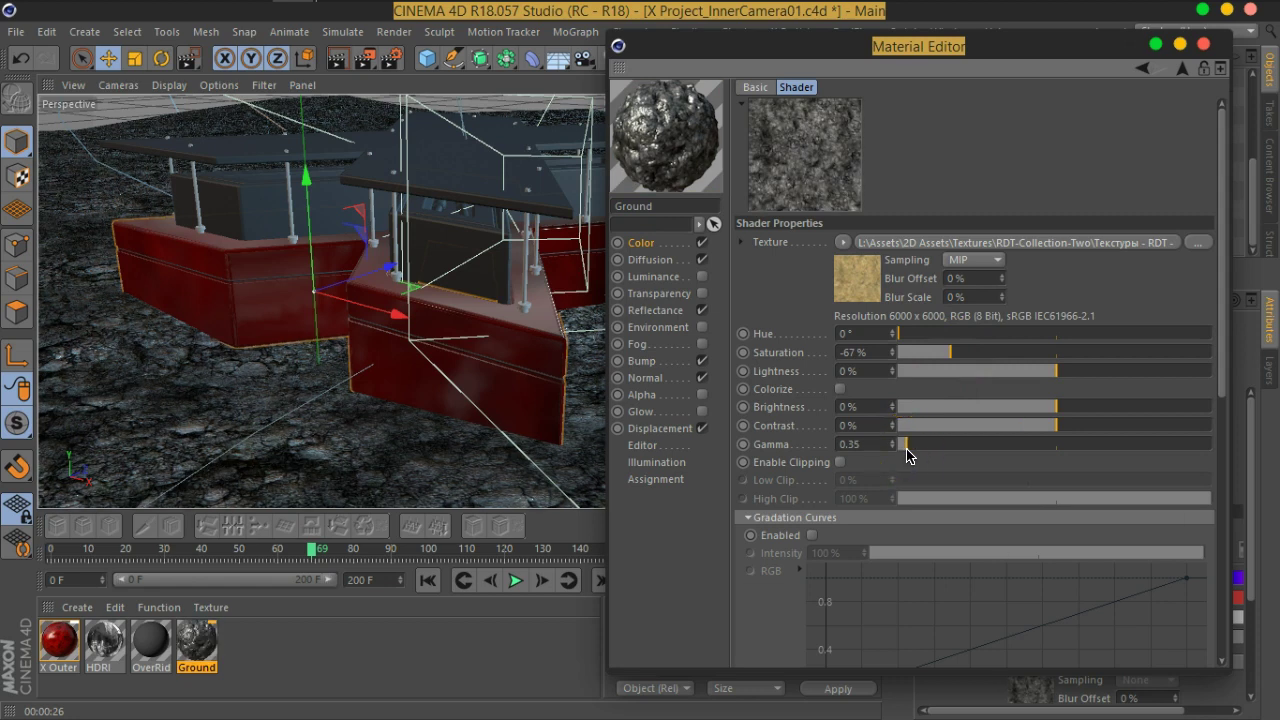
pyautogui.click(1202, 46)
# Step: Scale the Ground texture projection on the Landscape to 57.4% on all axes and render the view
pyautogui.scroll(3, 474, 300)
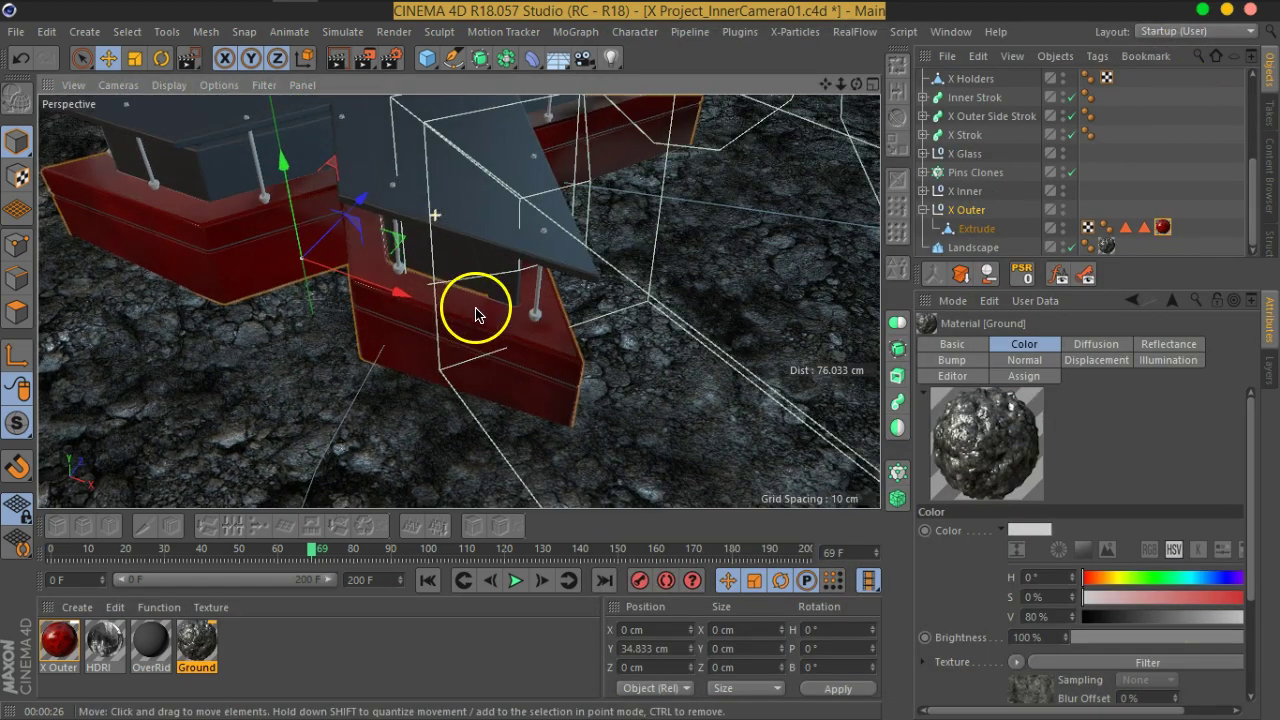
pyautogui.scroll(4, 729, 420)
pyautogui.keyDown('alt'); pyautogui.moveTo(729, 420); pyautogui.dragTo(663, 323); pyautogui.keyUp('alt')
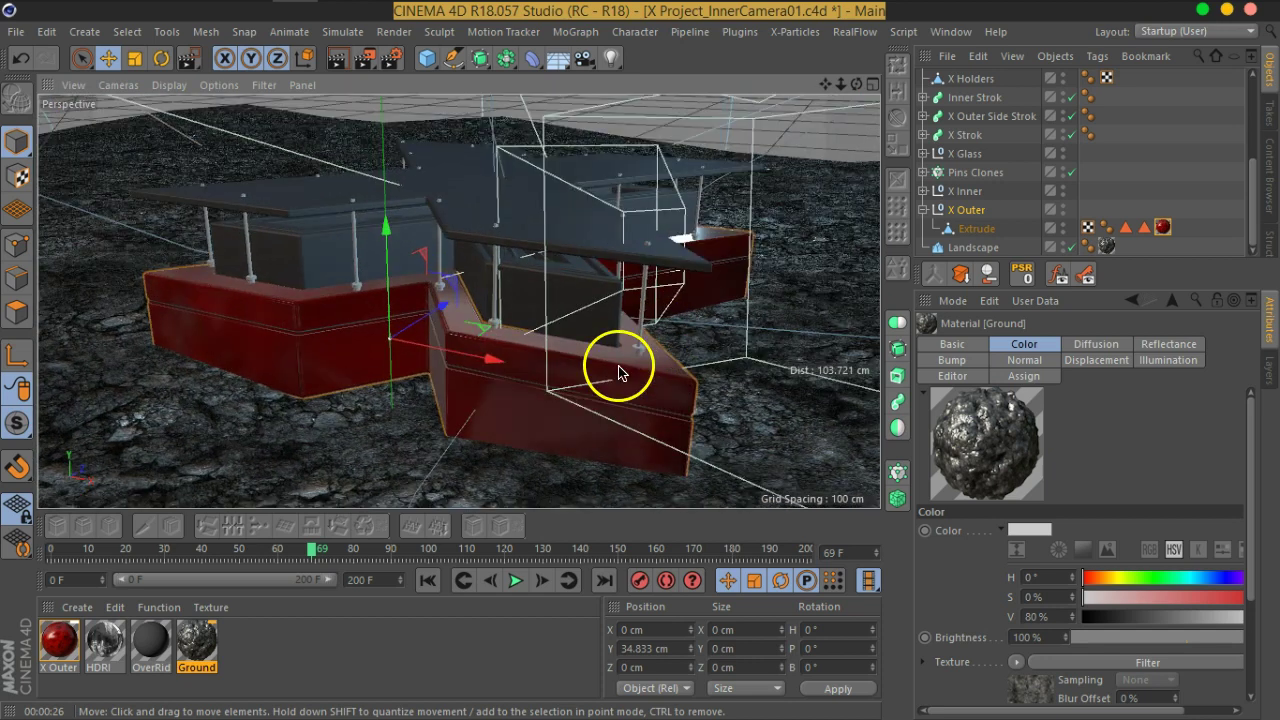
pyautogui.click(1106, 246)
pyautogui.click(20, 178)
pyautogui.click(20, 355)
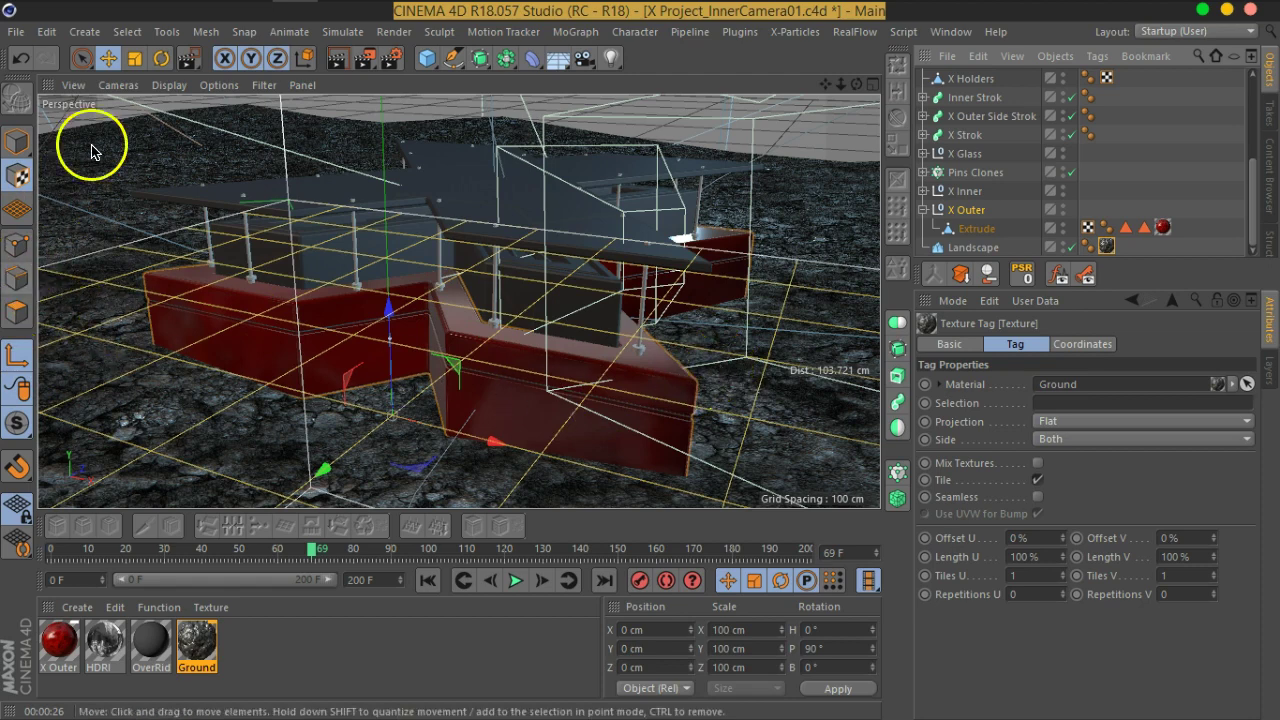
pyautogui.click(134, 58)
pyautogui.moveTo(754, 371); pyautogui.dragTo(452, 458)
pyautogui.scroll(3, 470, 430)
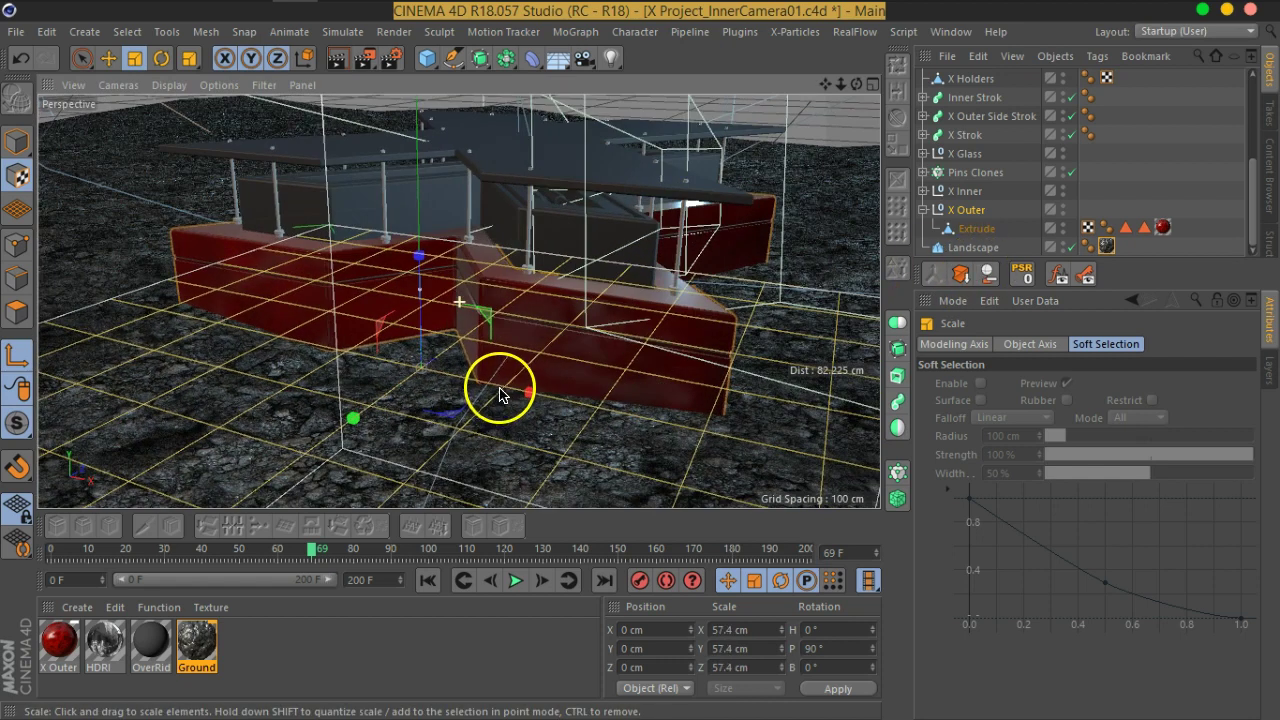
pyautogui.click(337, 60)
pyautogui.click(735, 343)
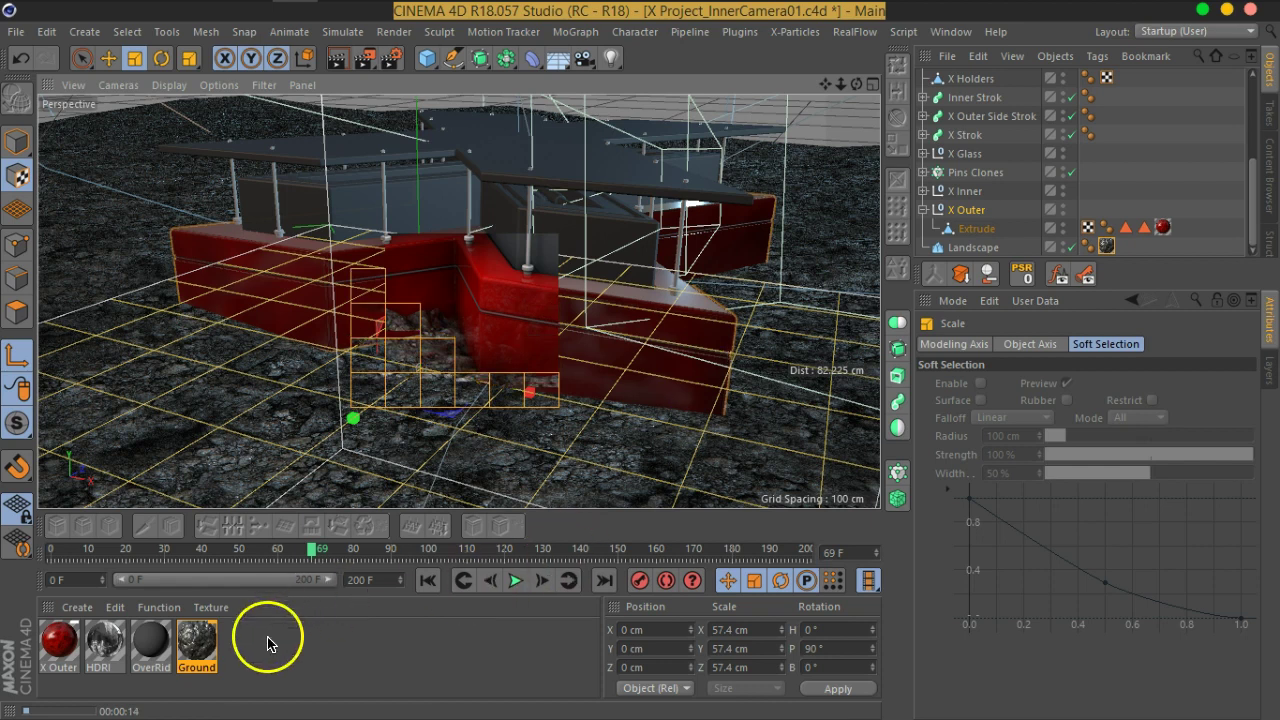
# Step: Disable the Ground material's Displacement and raise its Bump Strength to 257%
pyautogui.doubleClick(197, 645)
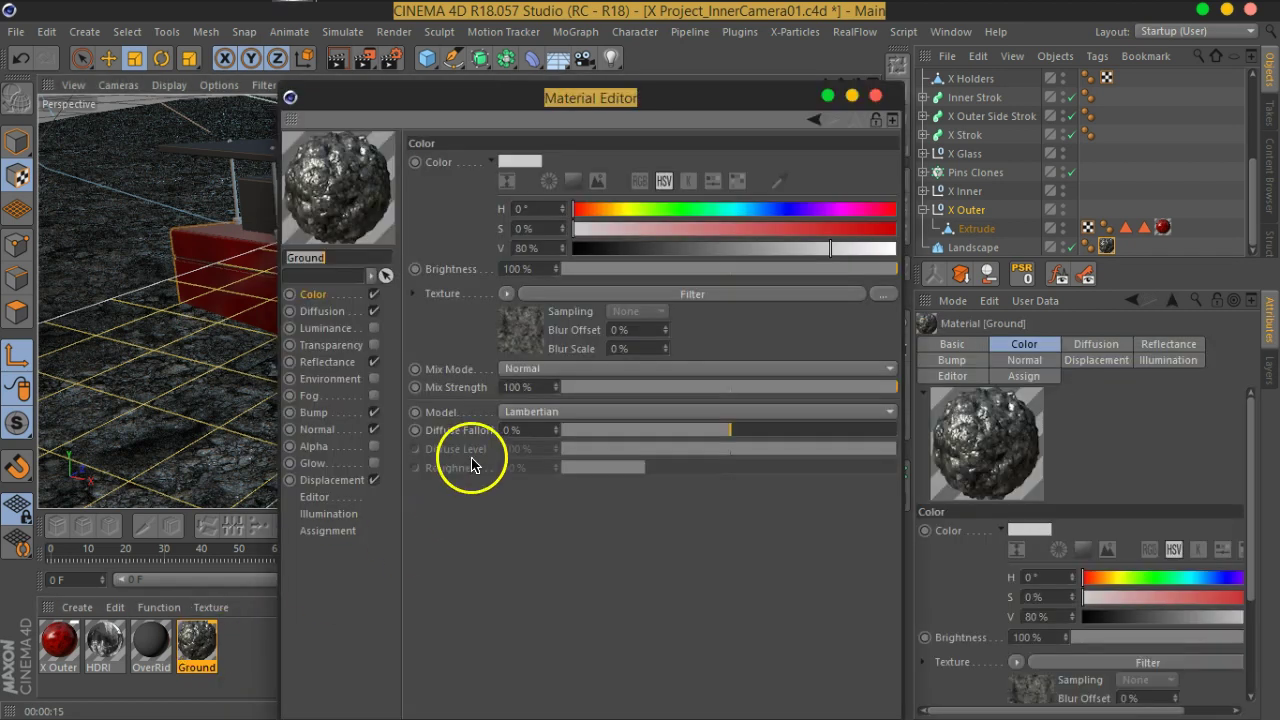
pyautogui.click(374, 480)
pyautogui.click(320, 430)
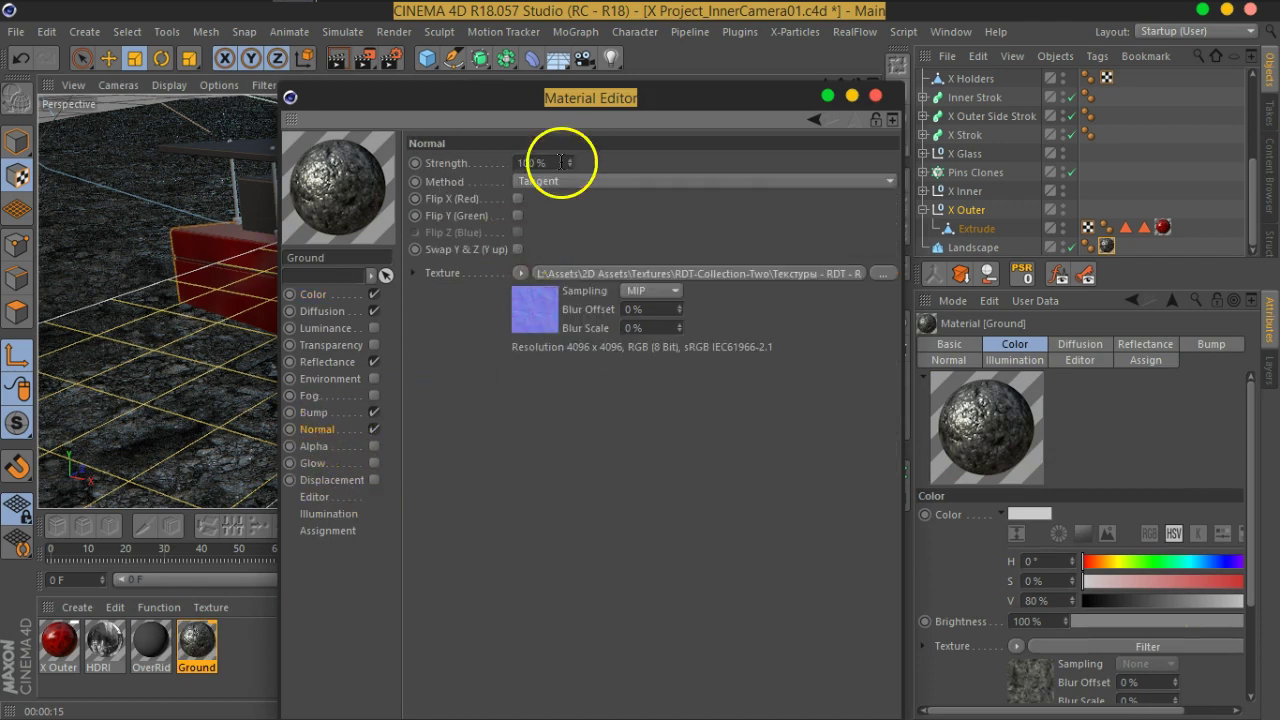
pyautogui.moveTo(543, 106); pyautogui.dragTo(760, 108)
pyautogui.click(578, 416)
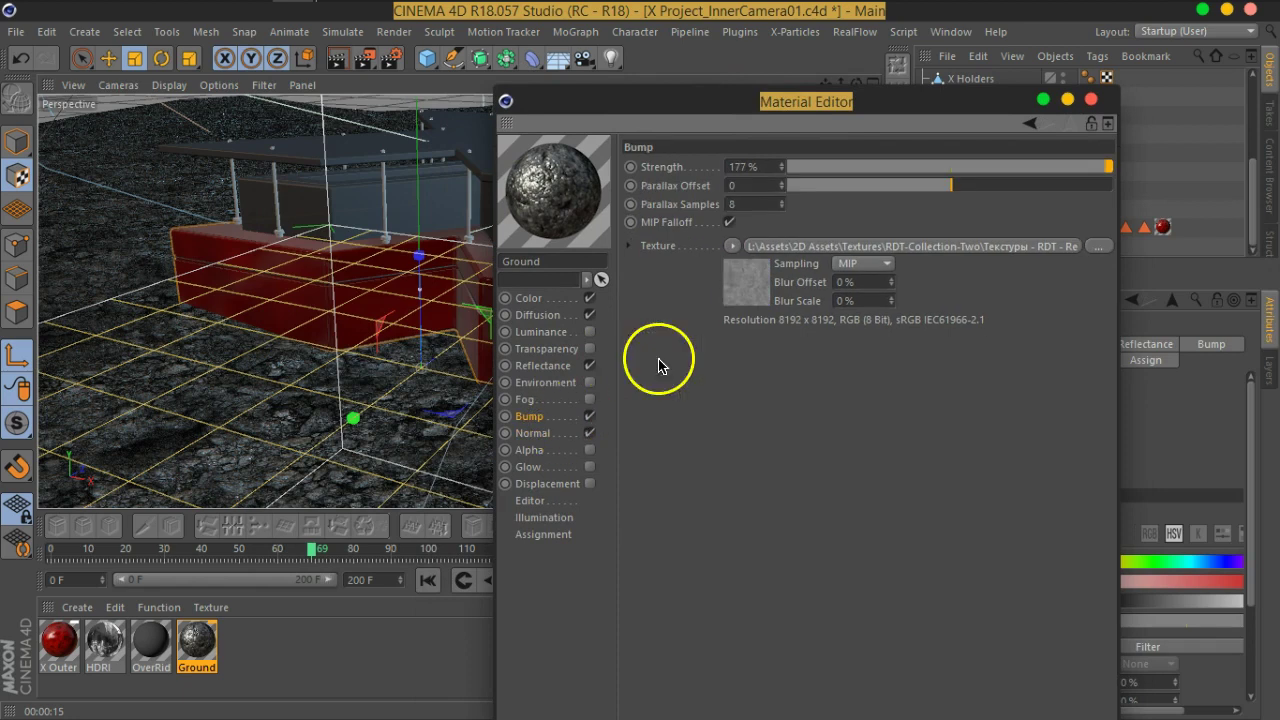
pyautogui.moveTo(779, 176); pyautogui.dragTo(780, 86)
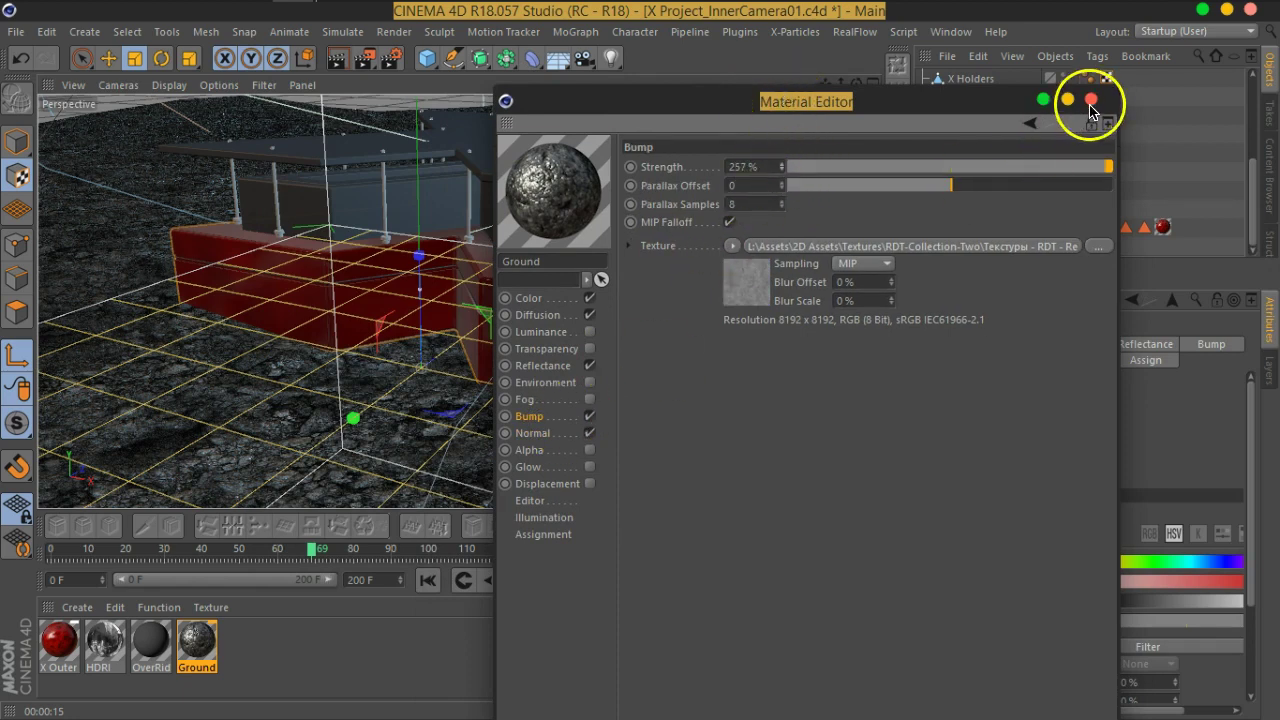
pyautogui.click(1091, 99)
# Step: Deselect everything and render a closer, higher view of the walls to check the ground's surface
pyautogui.keyDown('alt'); pyautogui.moveTo(530, 345); pyautogui.dragTo(572, 355); pyautogui.keyUp('alt')
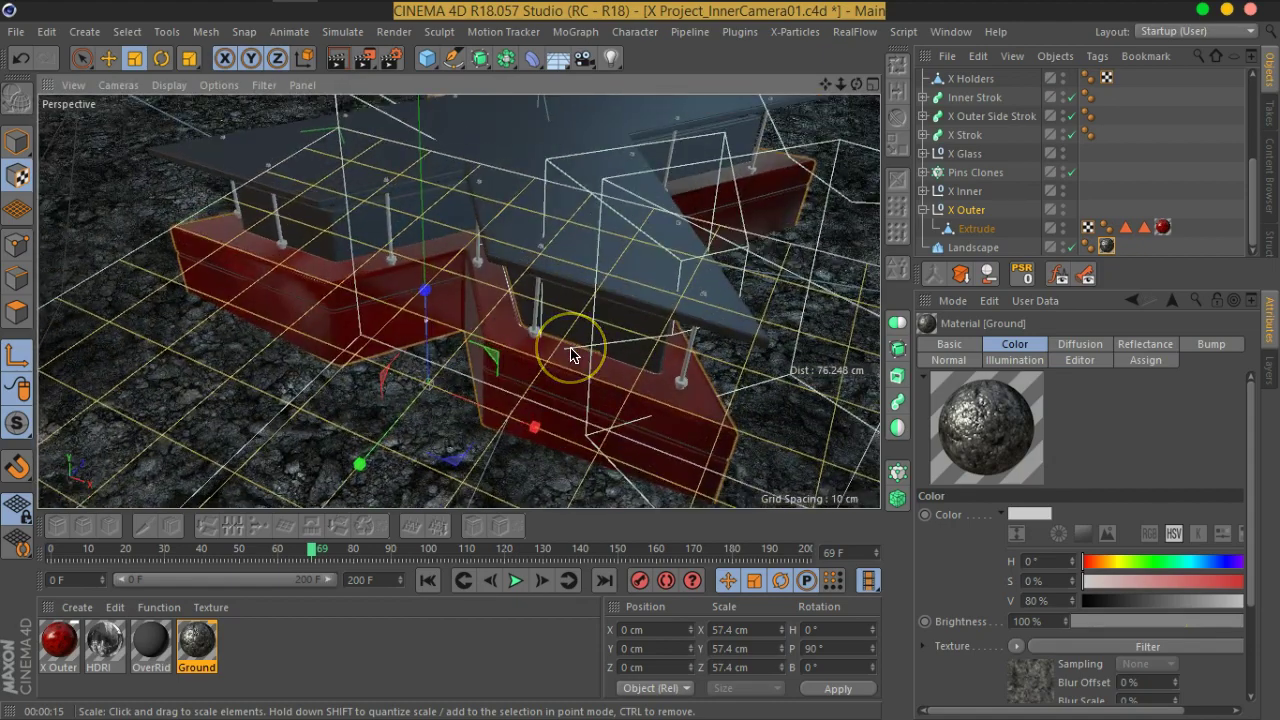
pyautogui.scroll(2, 570, 355)
pyautogui.click(1143, 157)
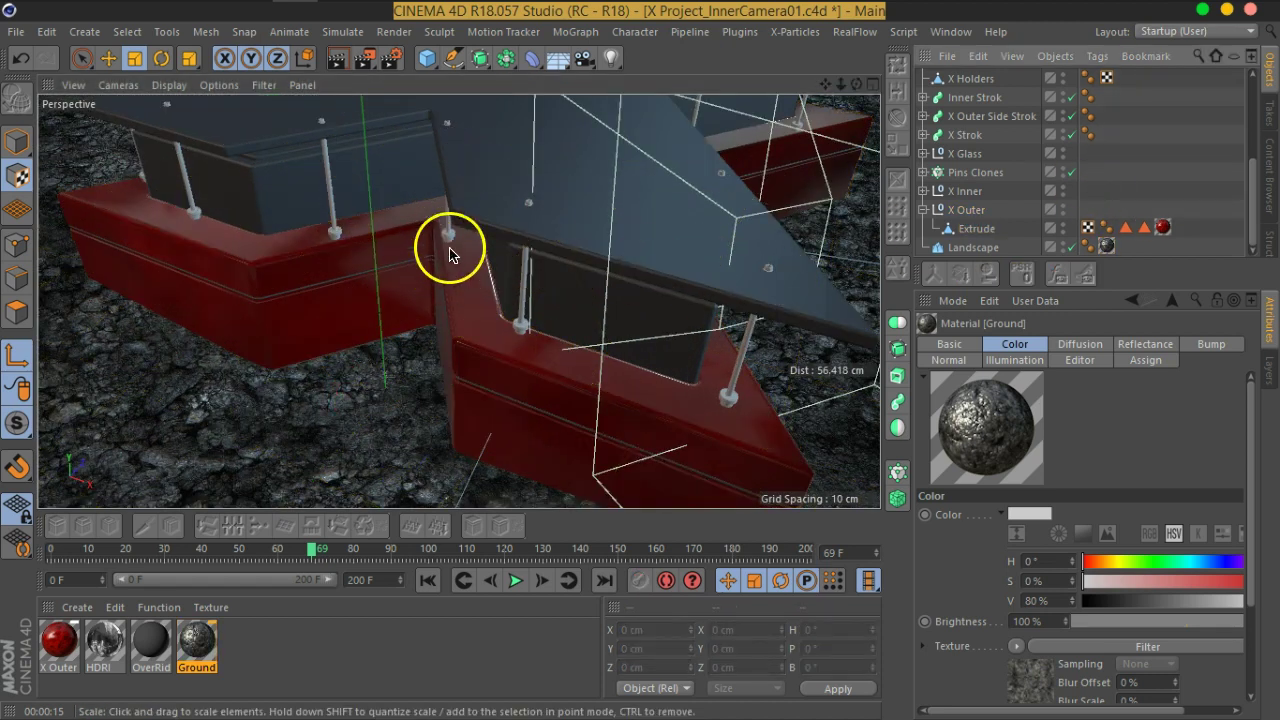
pyautogui.click(338, 56)
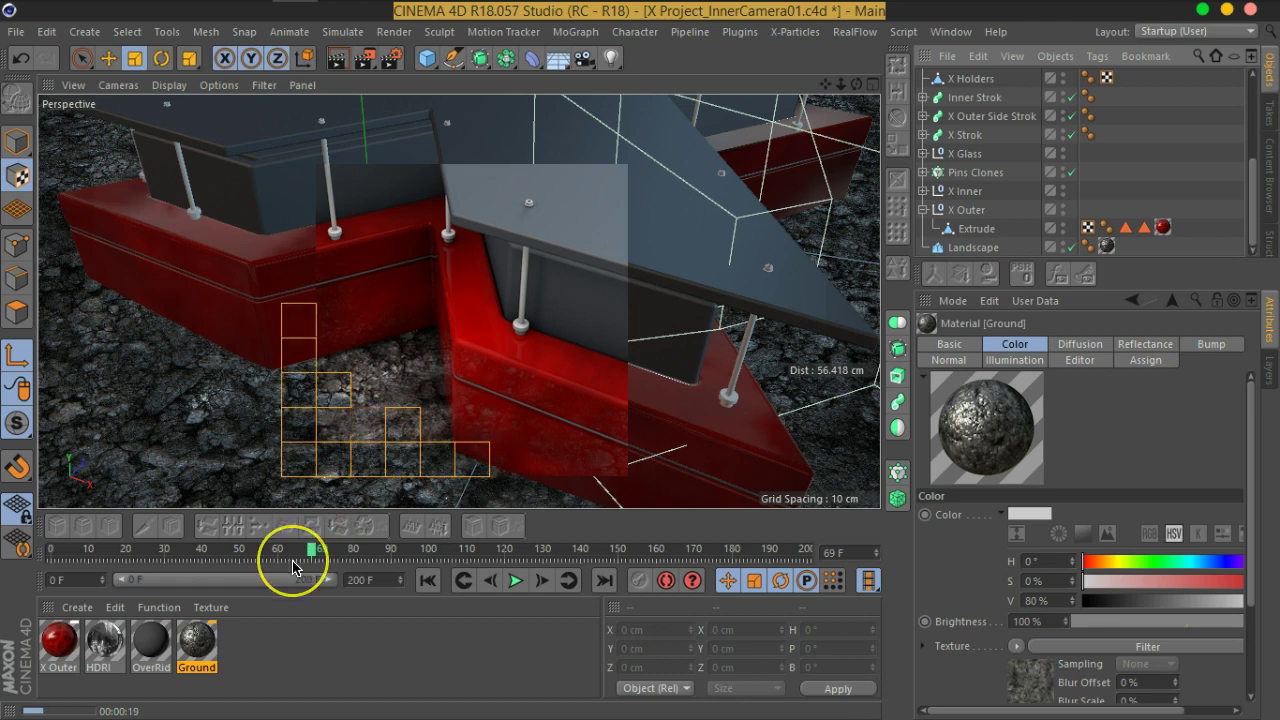
# Step: Set the Roughness of the X Outer material's reflectance Layer 1 to 10% and render the building
pyautogui.scroll(-2, 634, 366)
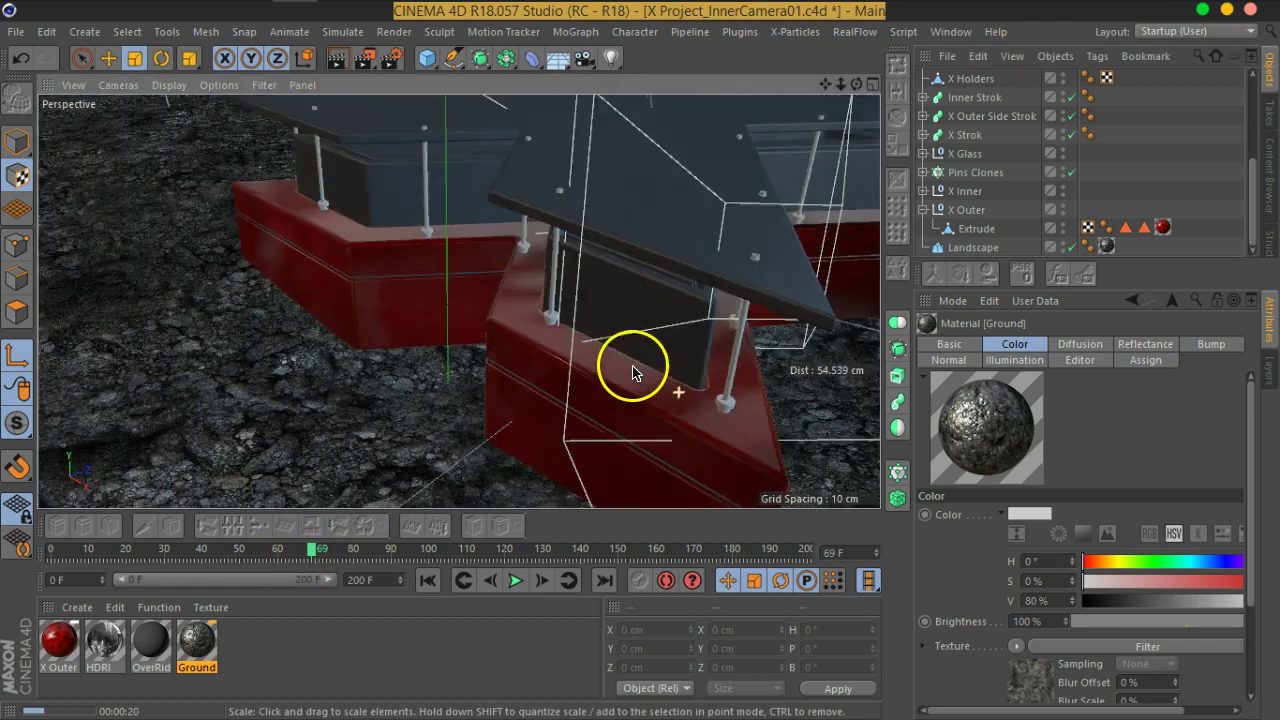
pyautogui.scroll(-2, 686, 331)
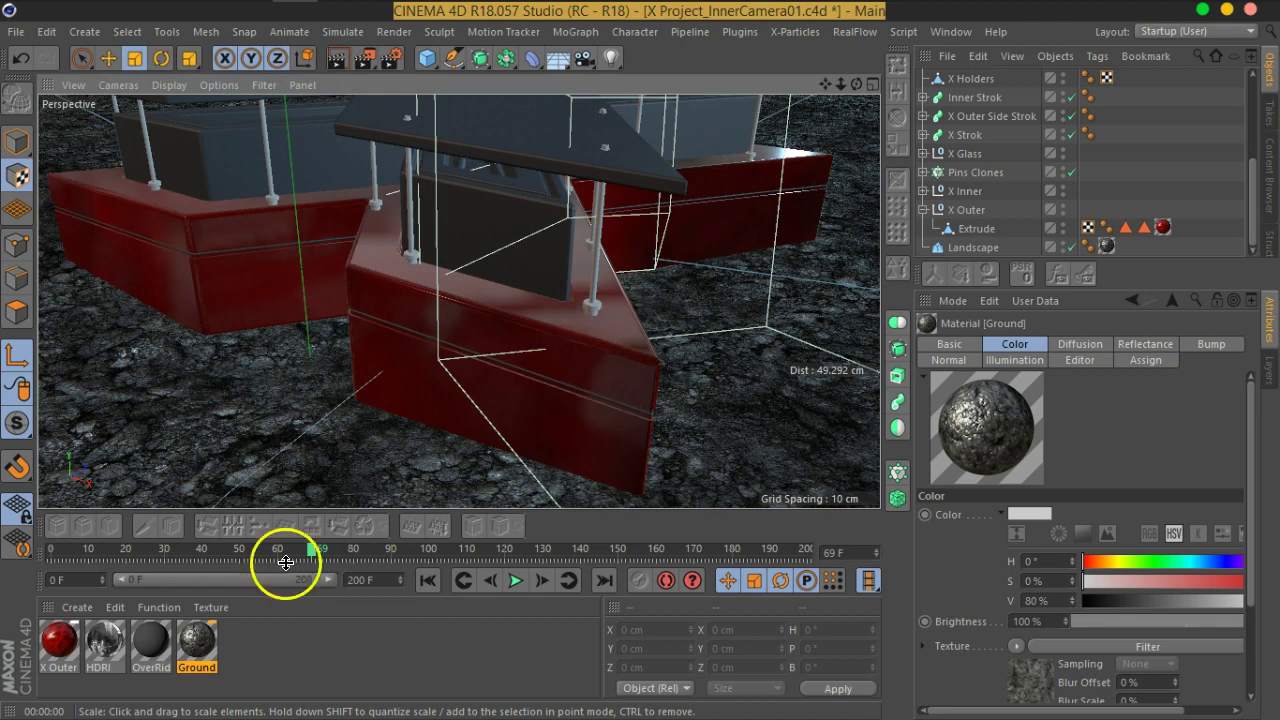
pyautogui.doubleClick(59, 640)
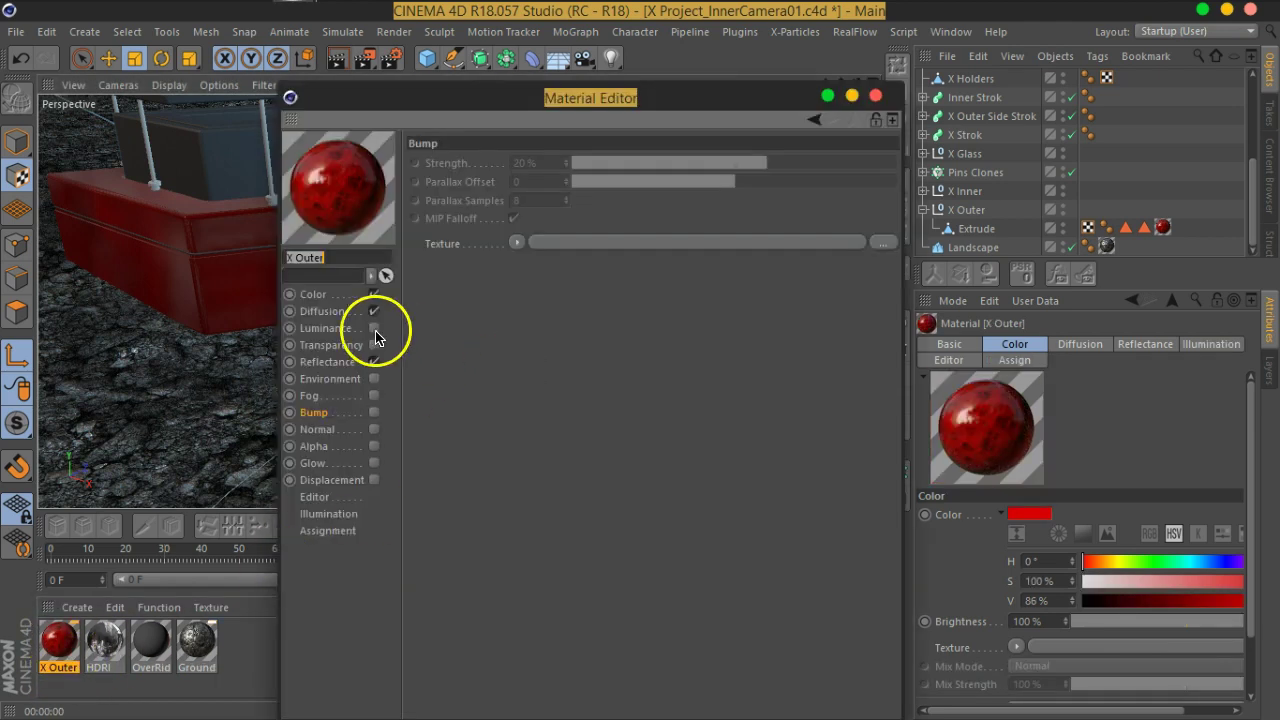
pyautogui.click(327, 361)
pyautogui.moveTo(600, 100); pyautogui.dragTo(874, 47)
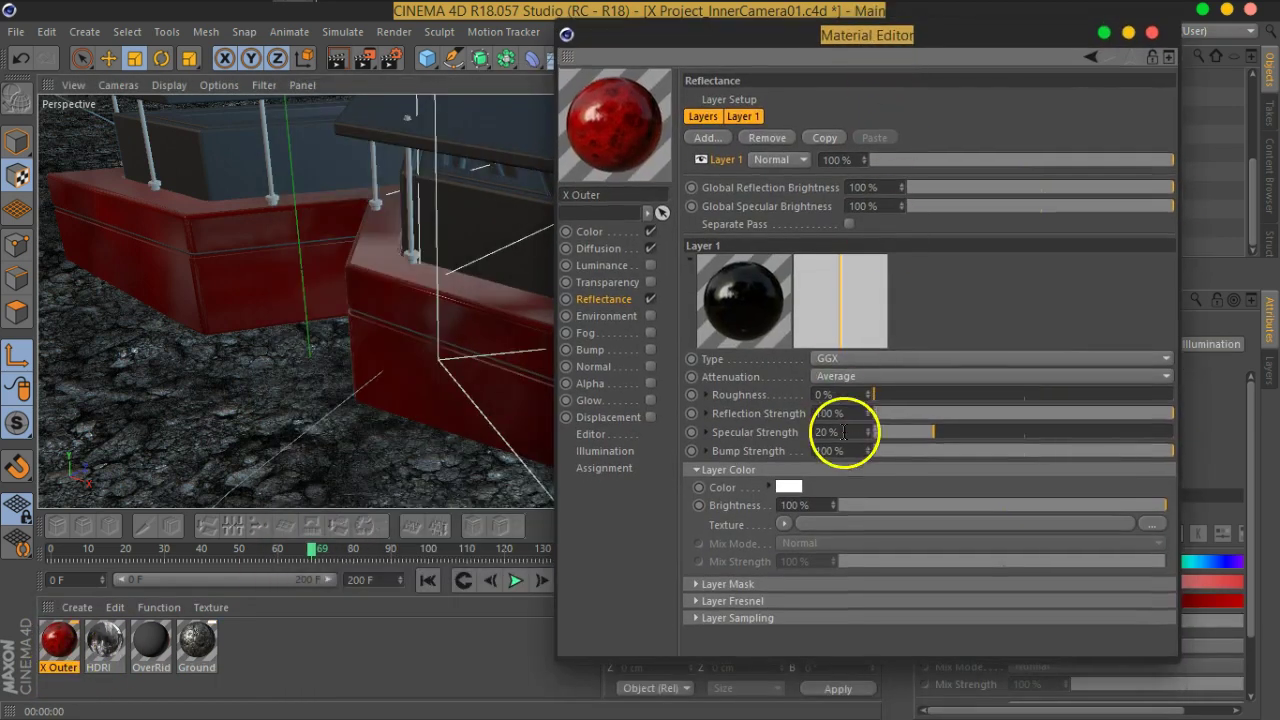
pyautogui.click(895, 395)
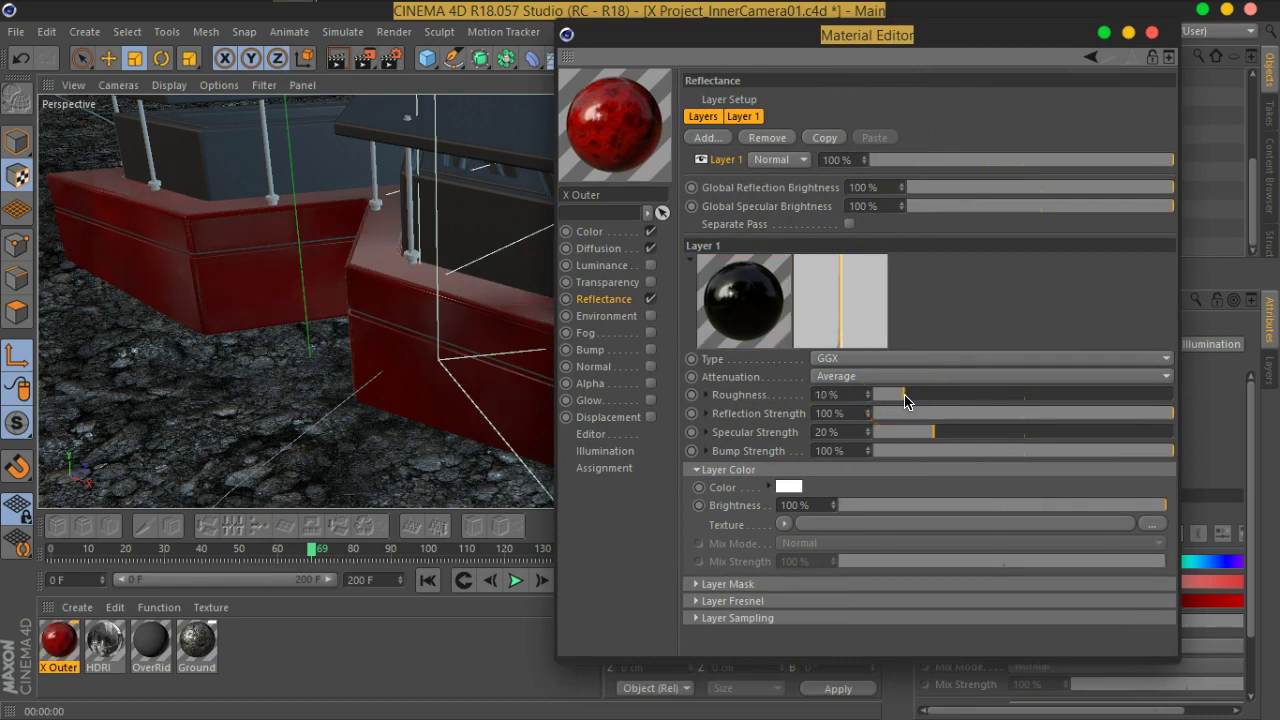
pyautogui.click(347, 63)
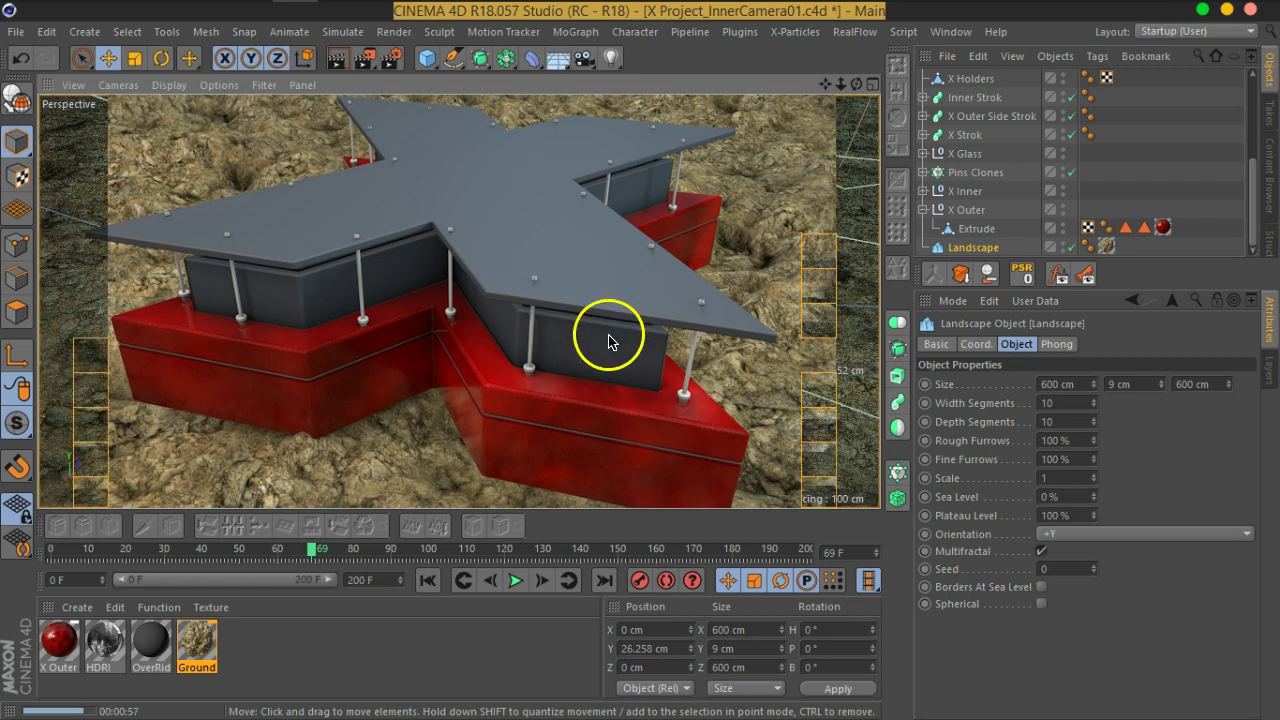
pyautogui.click(828, 300)
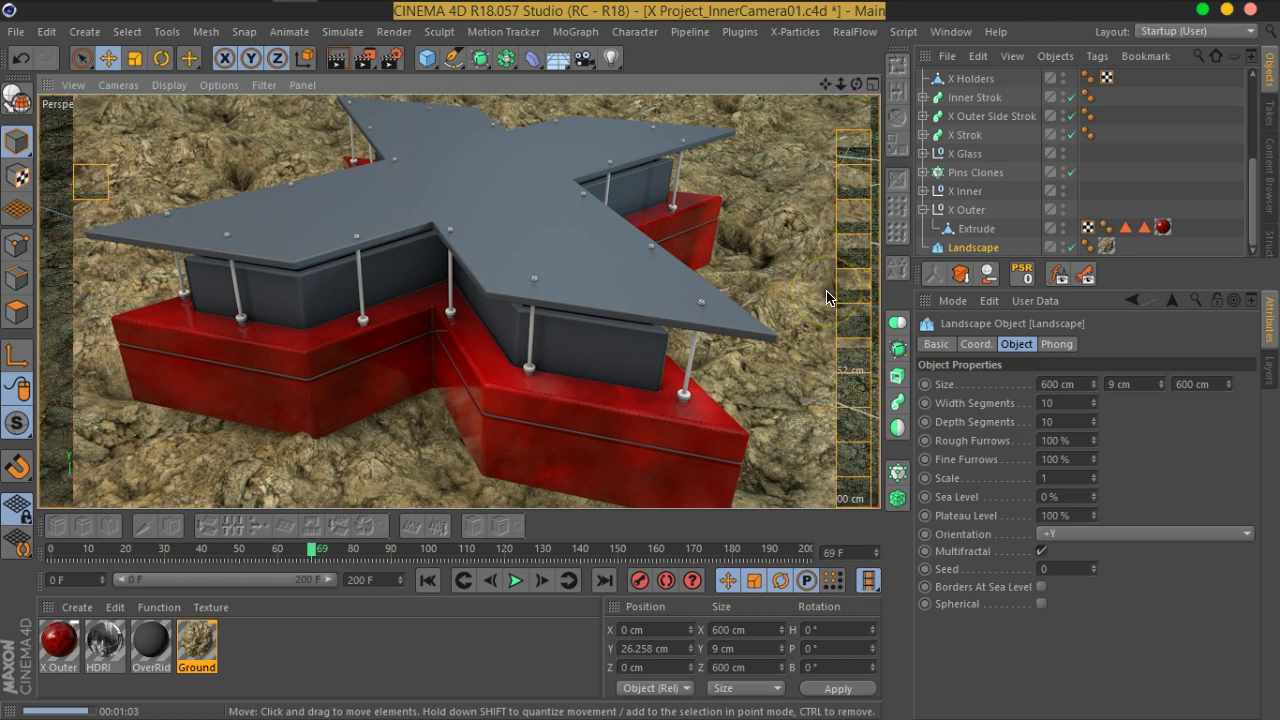